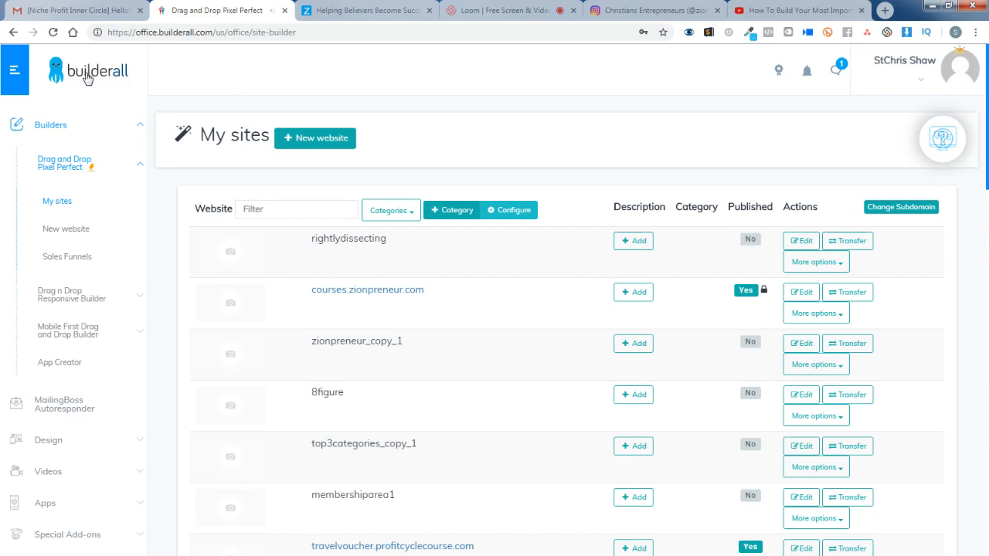
- Open the Drag and Drop Pixel Perfect builder's list of sites and start a new website
{"action": "left_click", "coordinate": [66, 127]}
{"action": "left_click", "coordinate": [65, 128]}
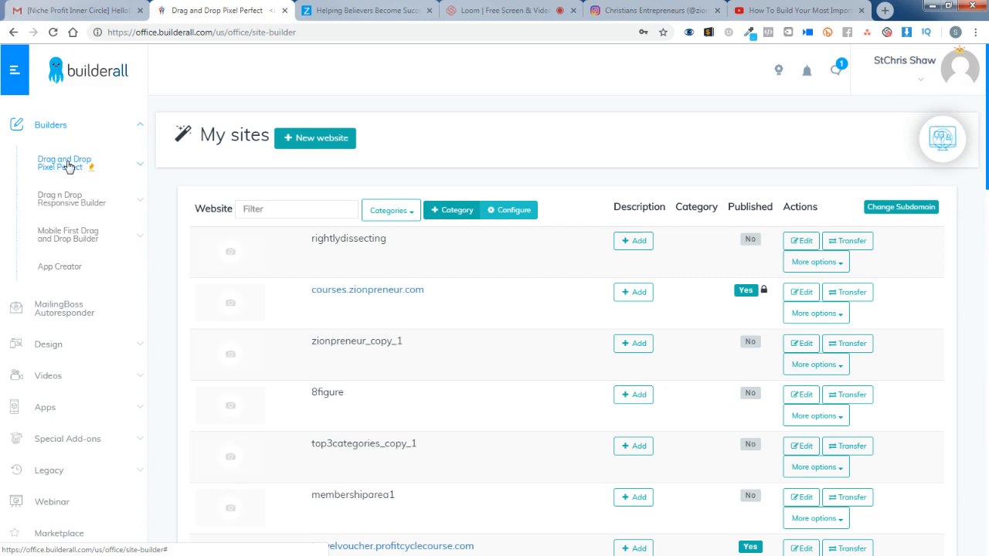
{"action": "left_click", "coordinate": [75, 167]}
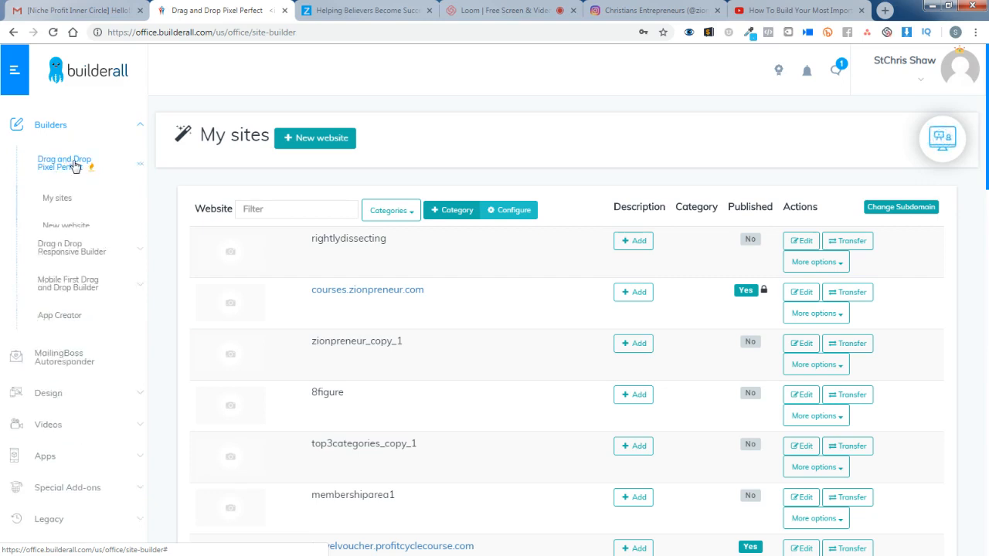
{"action": "left_click", "coordinate": [62, 202]}
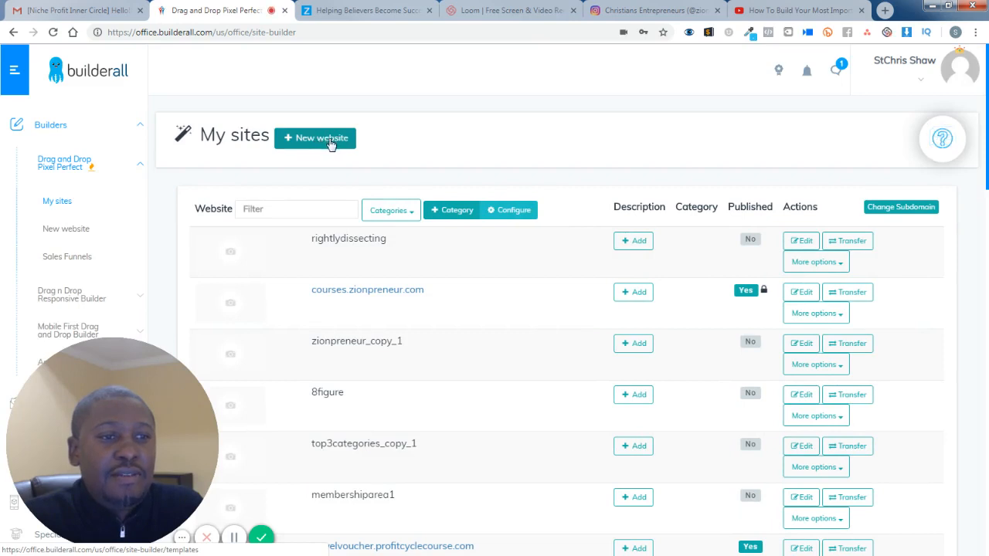
{"action": "left_click", "coordinate": [330, 141]}
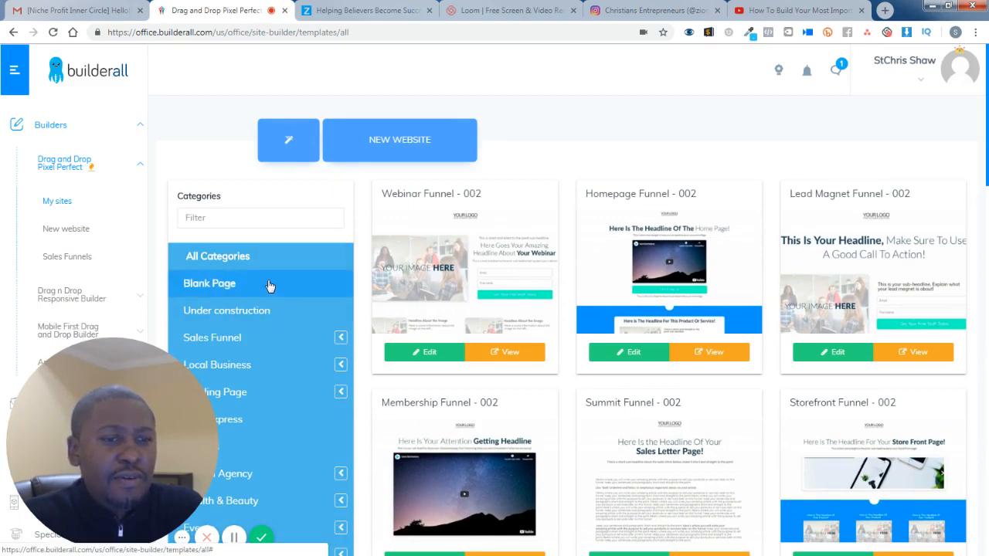
- Filter the template categories by "lead", choose Lead Magnet Funnel, and open the Lead Magnet Funnel - 002 template for editing
{"action": "left_click", "coordinate": [258, 219]}
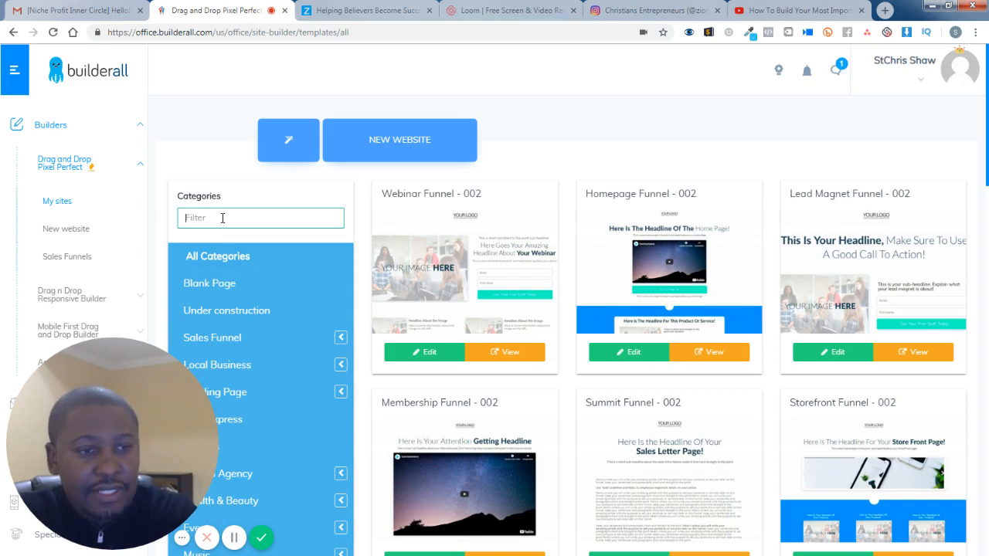
{"action": "type", "text": "lead"}
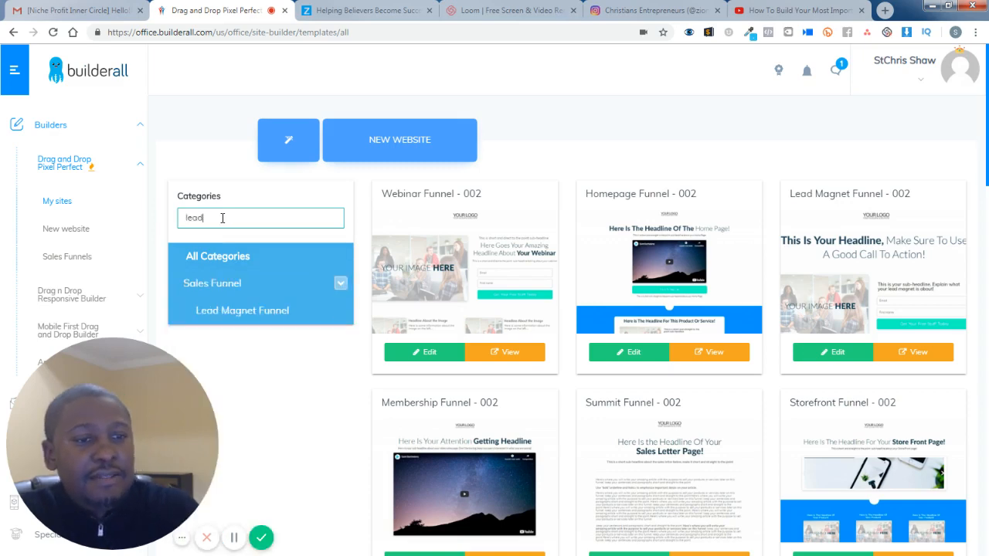
{"action": "left_click", "coordinate": [255, 316]}
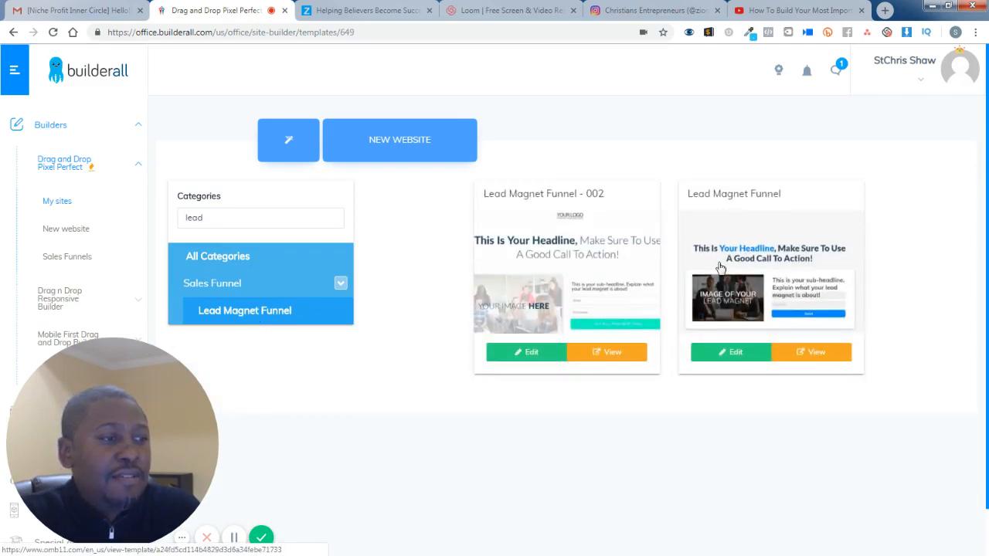
{"action": "left_click", "coordinate": [532, 352]}
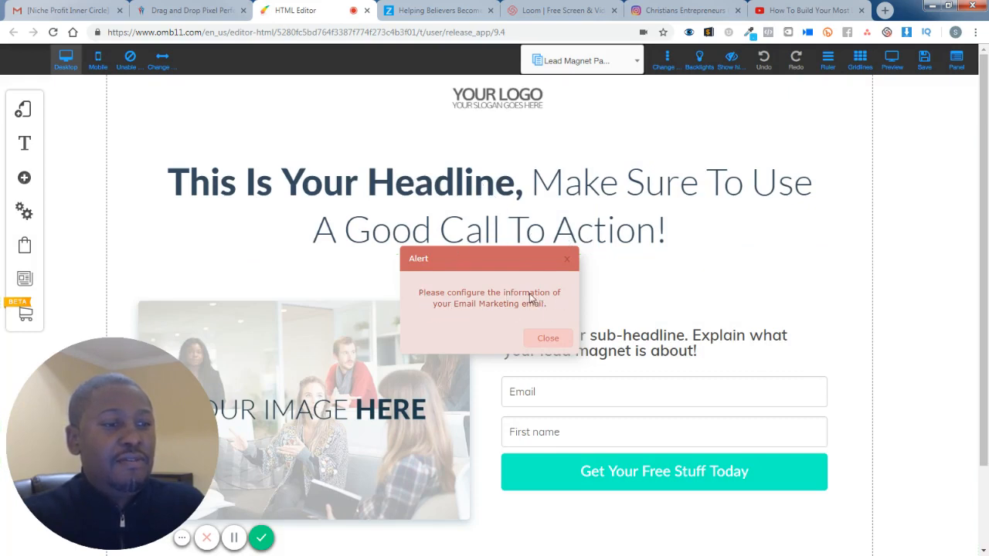
{"action": "left_click", "coordinate": [567, 263]}
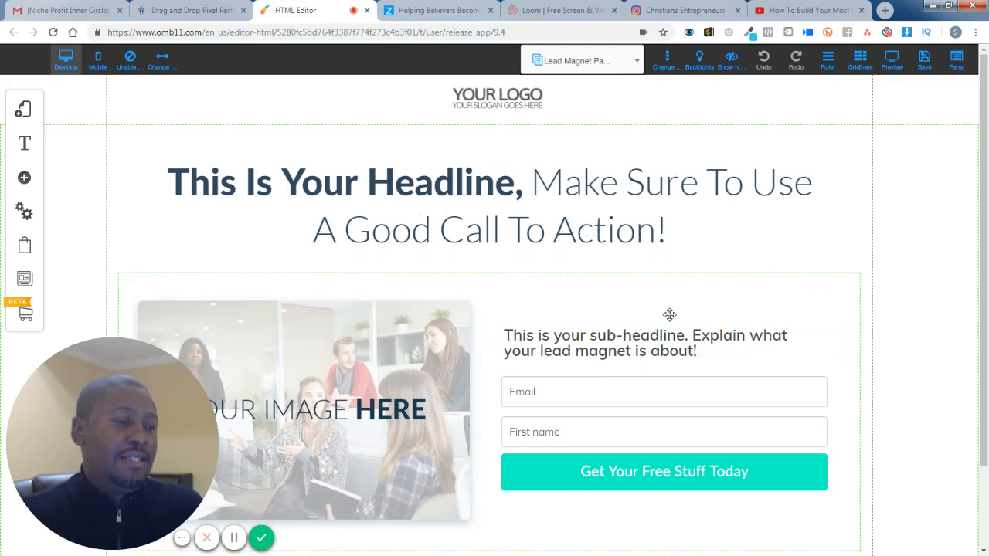
- Examine the lead magnet template page from the header logo down to the opt-in form and footer
{"action": "scroll", "coordinate": [667, 313], "scroll_direction": "down", "scroll_amount": 1}
{"action": "scroll", "coordinate": [669, 313], "scroll_direction": "up", "scroll_amount": 1}
{"action": "scroll", "coordinate": [669, 313], "scroll_direction": "down", "scroll_amount": 1}
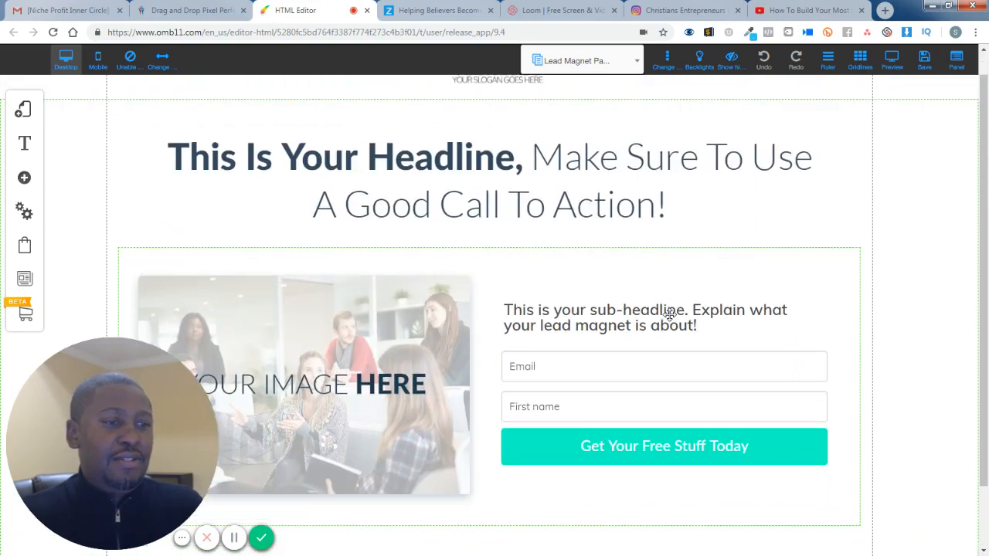
{"action": "scroll", "coordinate": [668, 312], "scroll_direction": "up", "scroll_amount": 1}
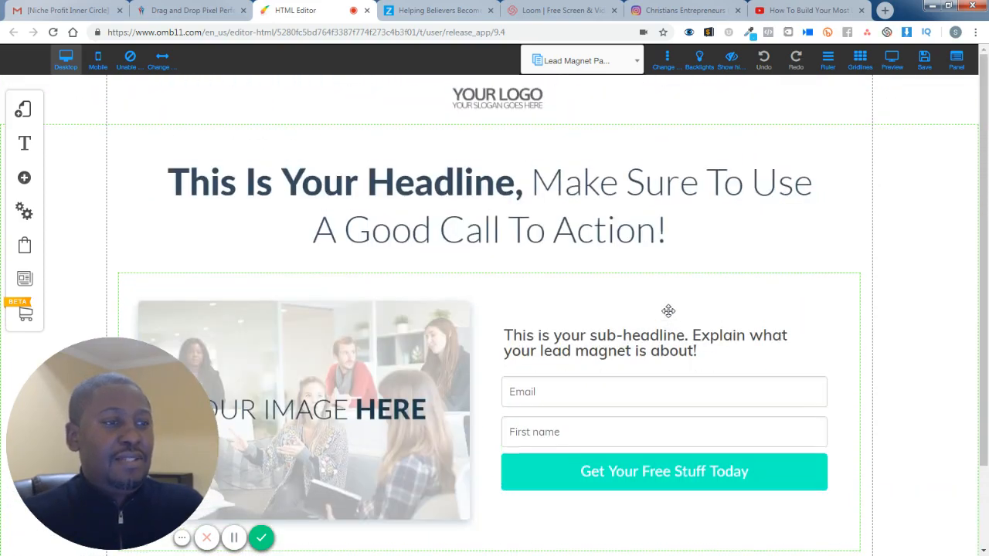
{"action": "scroll", "coordinate": [426, 323], "scroll_direction": "down", "scroll_amount": 1}
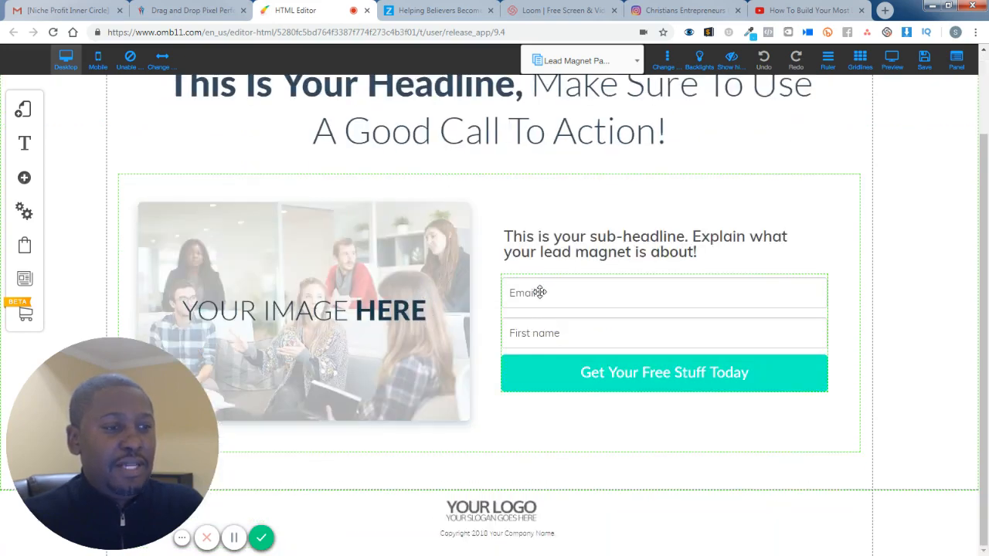
{"action": "scroll", "coordinate": [538, 292], "scroll_direction": "up", "scroll_amount": 1}
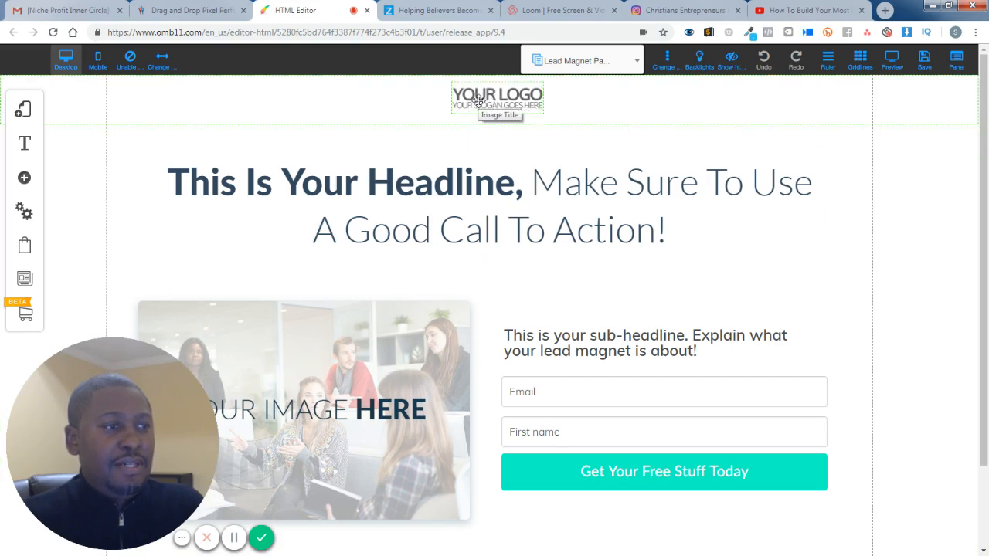
- Save the site, registering it under the URL name "higherlife", and save the listed site style and settings changes
{"action": "left_click", "coordinate": [924, 59]}
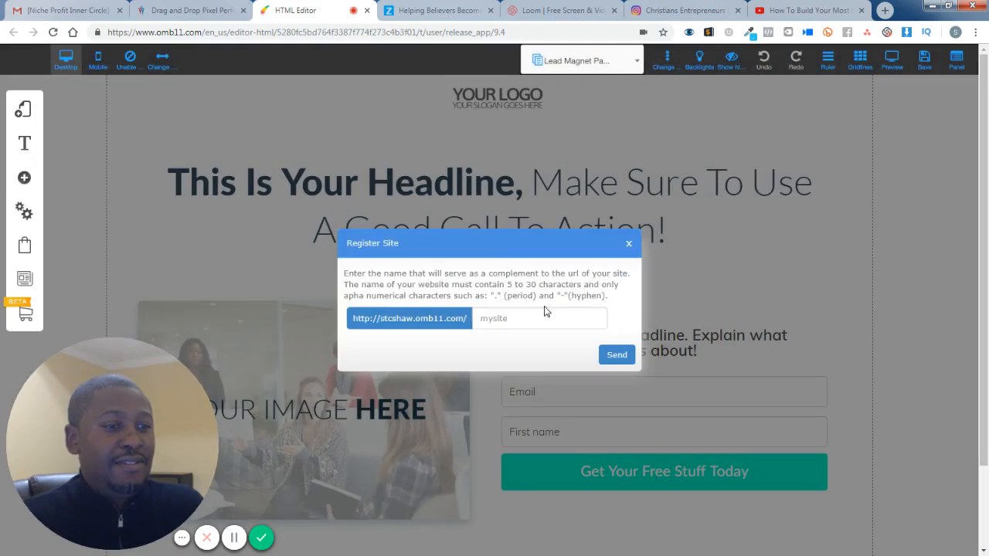
{"action": "left_click", "coordinate": [519, 316]}
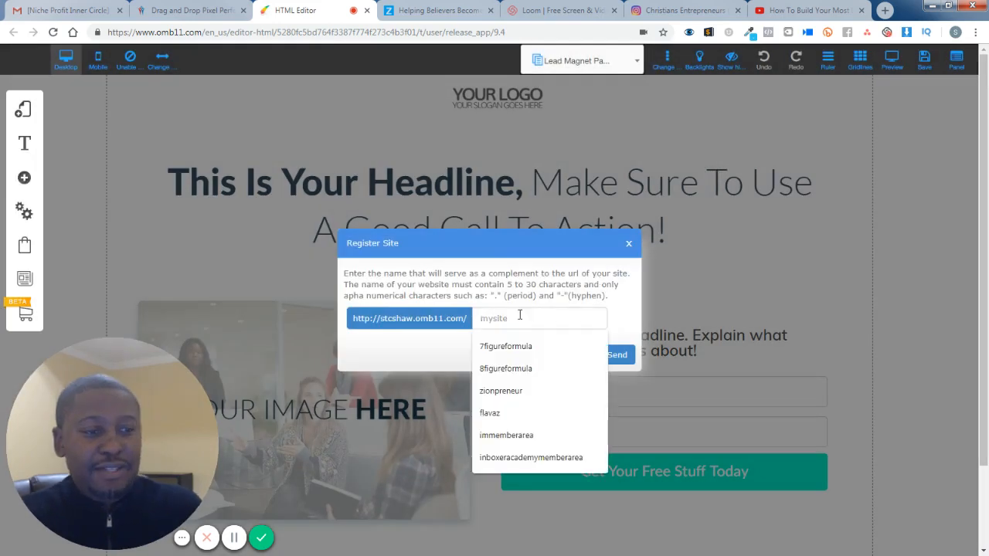
{"action": "type", "text": "th"}
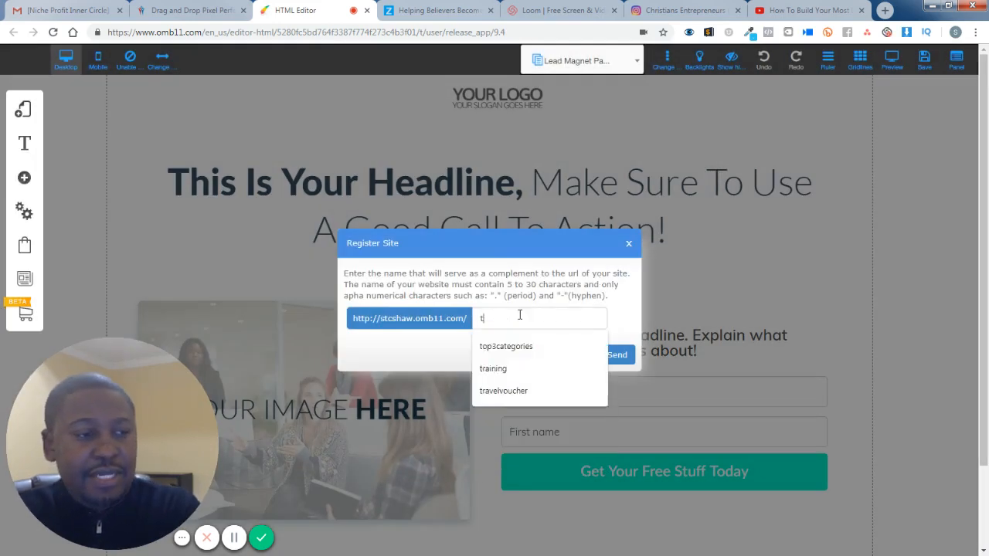
{"action": "key", "text": "BackSpace"}
{"action": "key", "text": "BackSpace"}
{"action": "type", "text": "hig"}
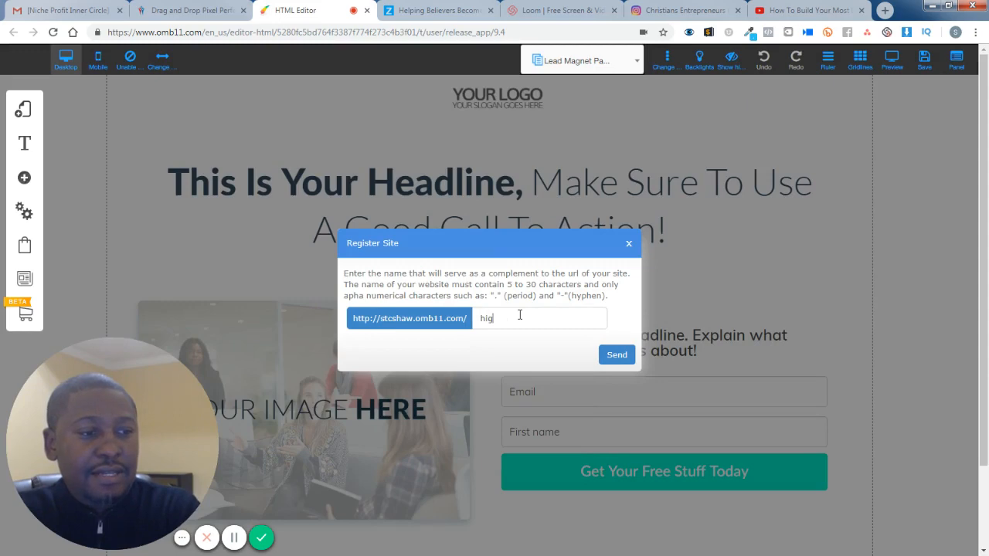
{"action": "type", "text": "g"}
{"action": "key", "text": "BackSpace"}
{"action": "type", "text": "he"}
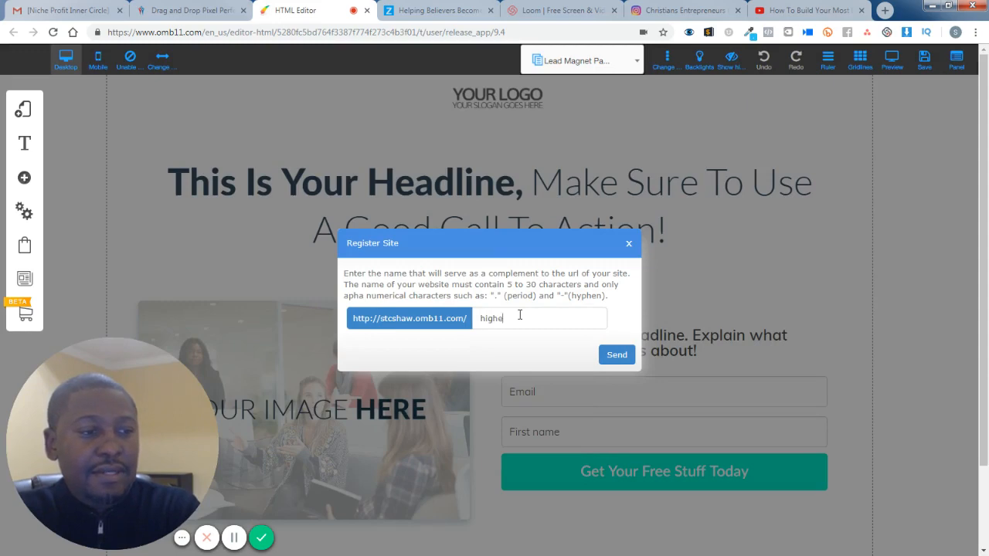
{"action": "type", "text": "rlife"}
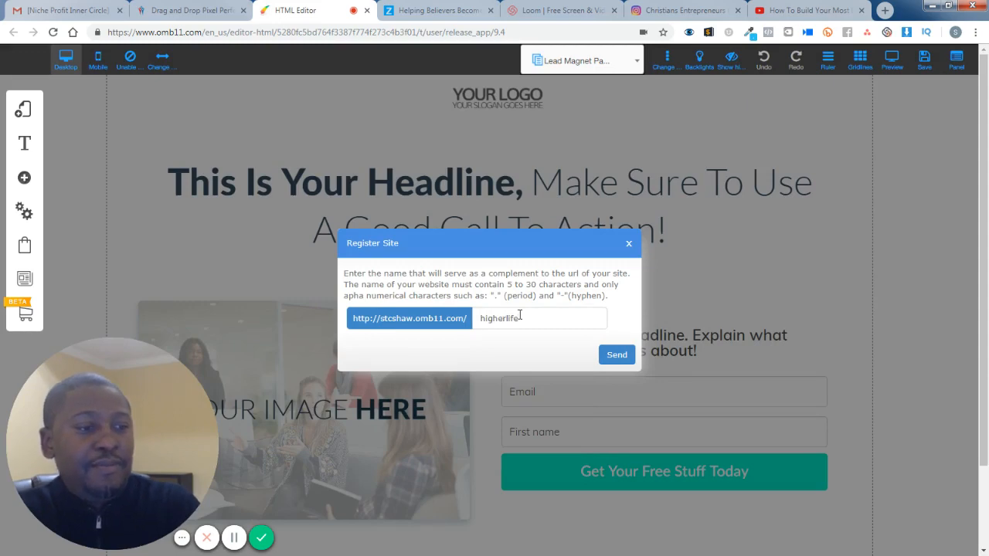
{"action": "left_click", "coordinate": [617, 356]}
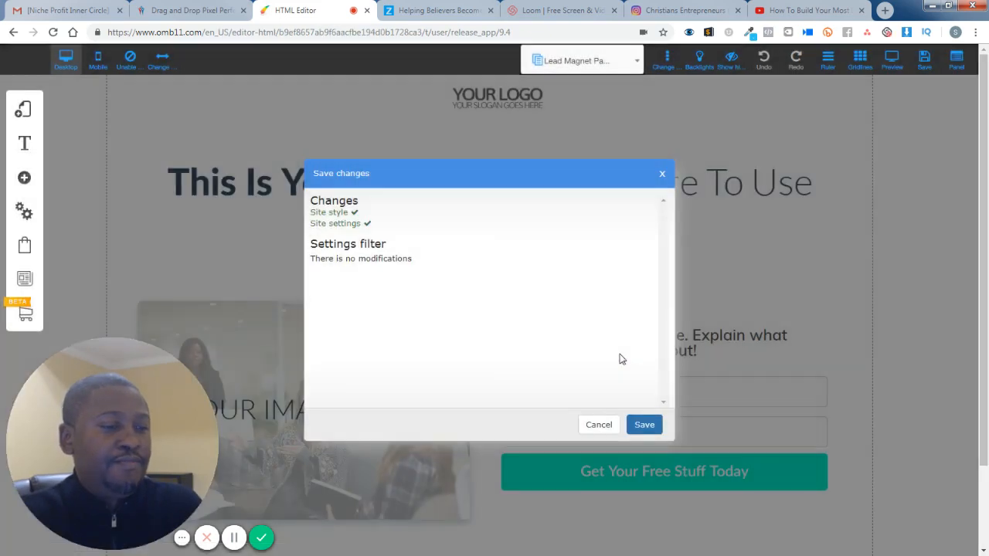
{"action": "left_click", "coordinate": [644, 424]}
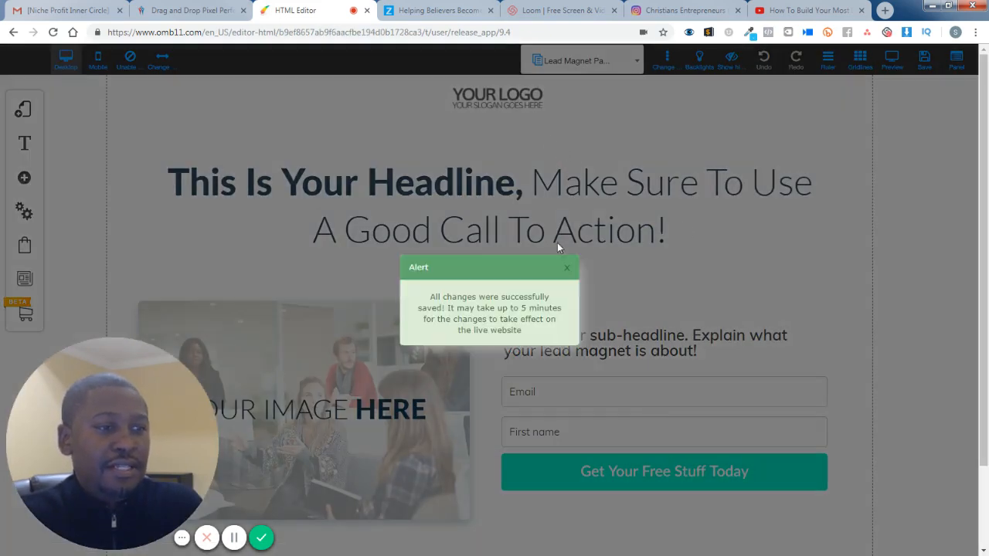
{"action": "left_click", "coordinate": [564, 268]}
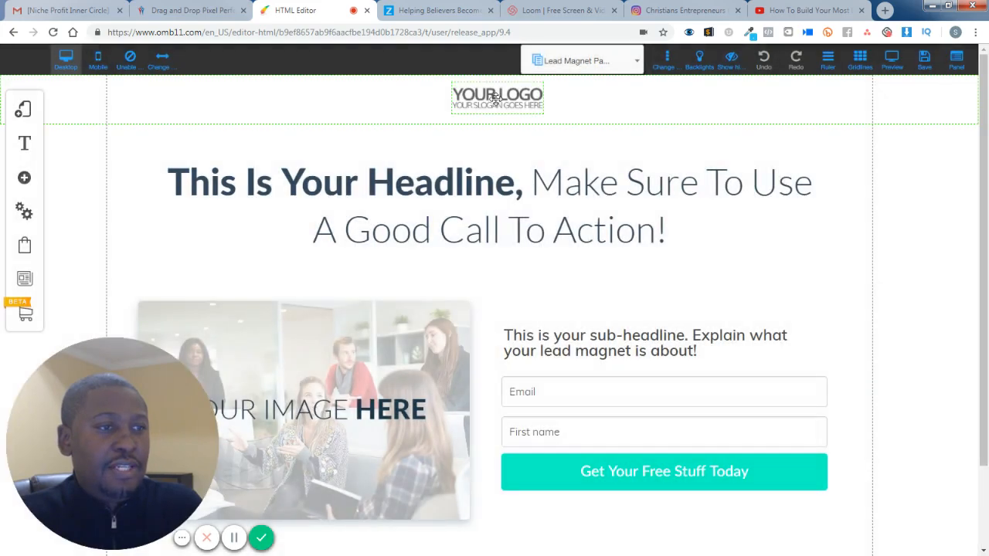
- Replace the header's placeholder logo with the black-and-blue Zionpreneur image from the LOGO folder and shrink it to fit the header
{"action": "left_click", "coordinate": [499, 96]}
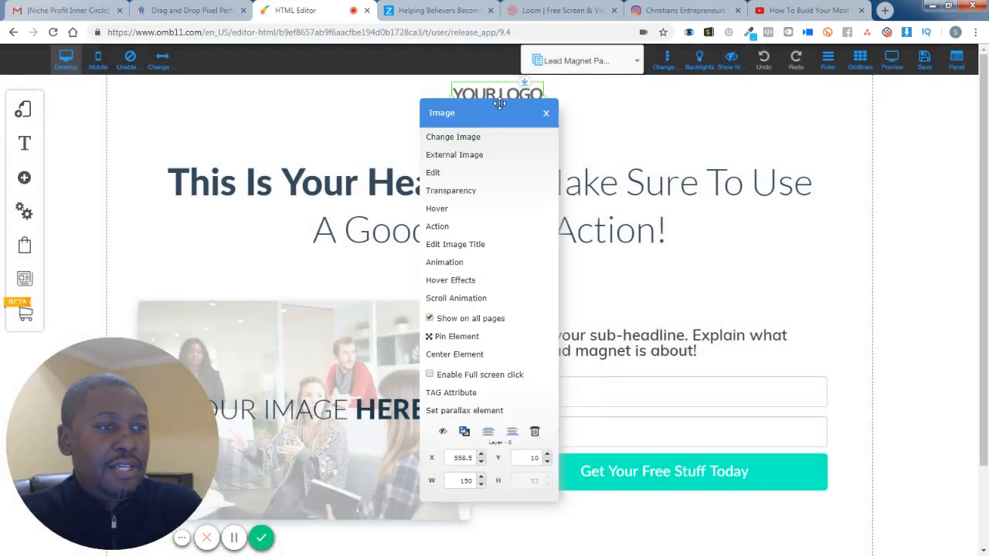
{"action": "left_click", "coordinate": [478, 139]}
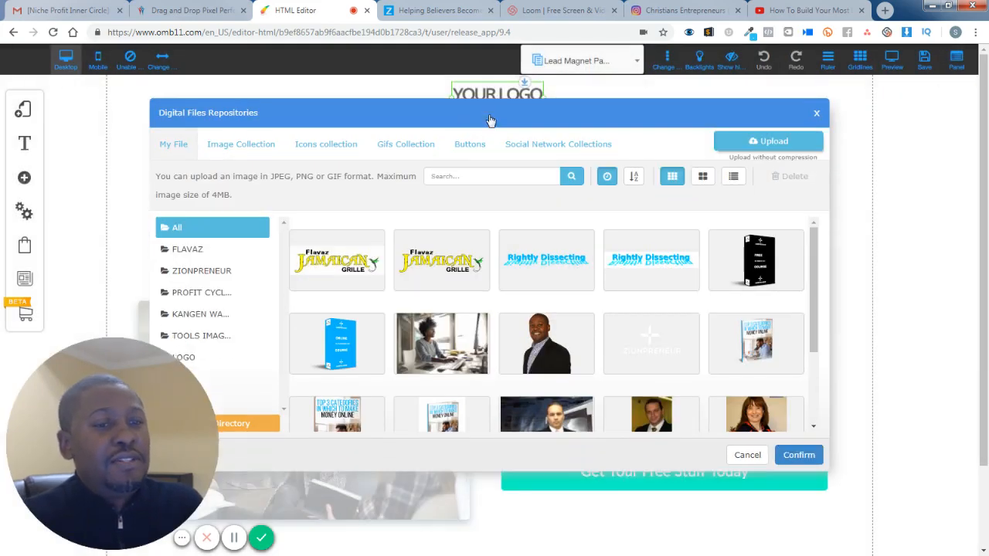
{"action": "left_click_drag", "start_coordinate": [490, 121], "coordinate": [523, 104]}
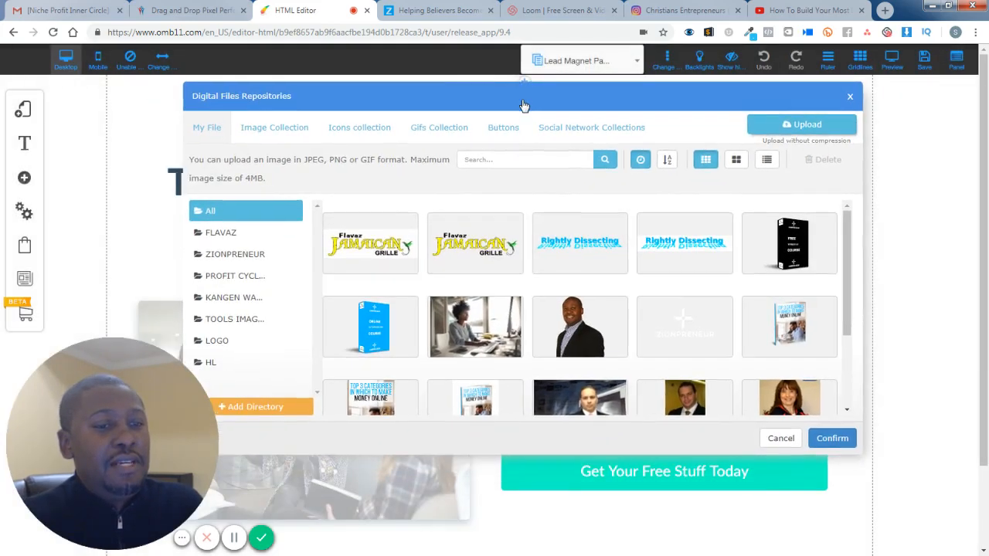
{"action": "left_click", "coordinate": [220, 368]}
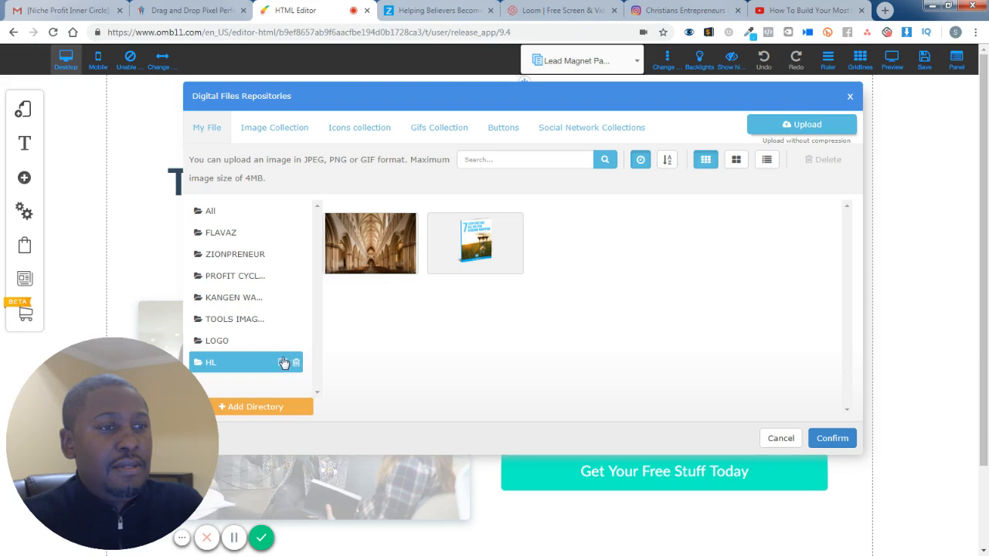
{"action": "left_click", "coordinate": [224, 341]}
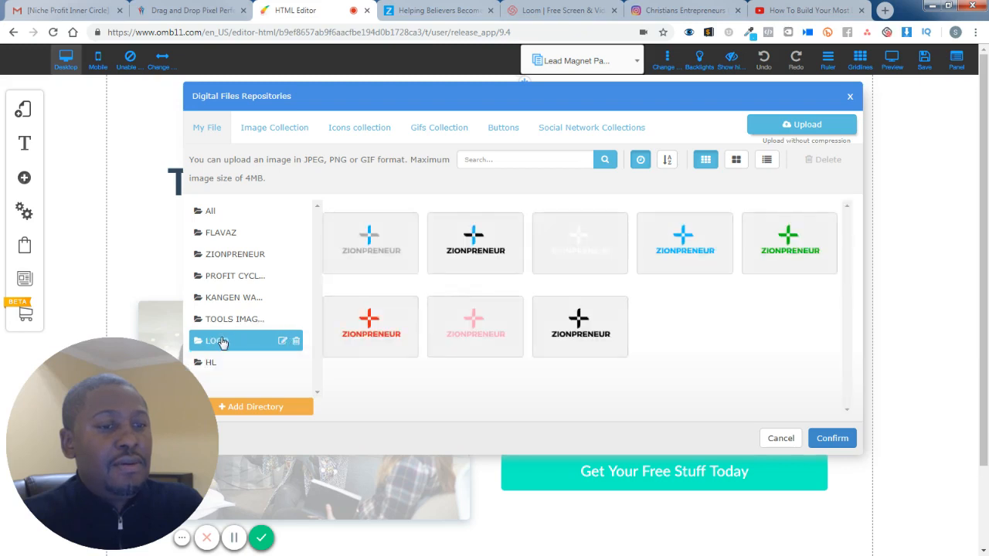
{"action": "left_click", "coordinate": [477, 241]}
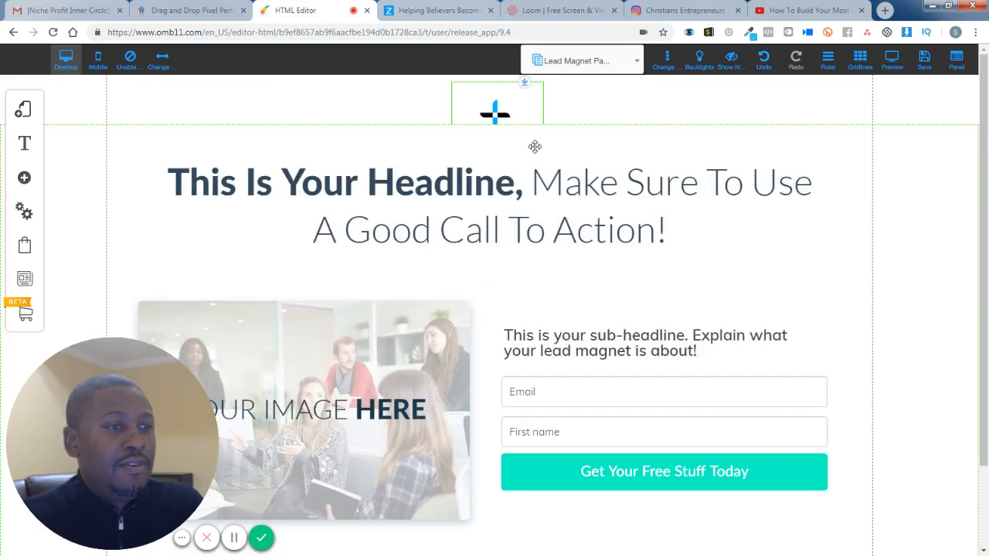
{"action": "left_click_drag", "start_coordinate": [529, 107], "coordinate": [507, 99]}
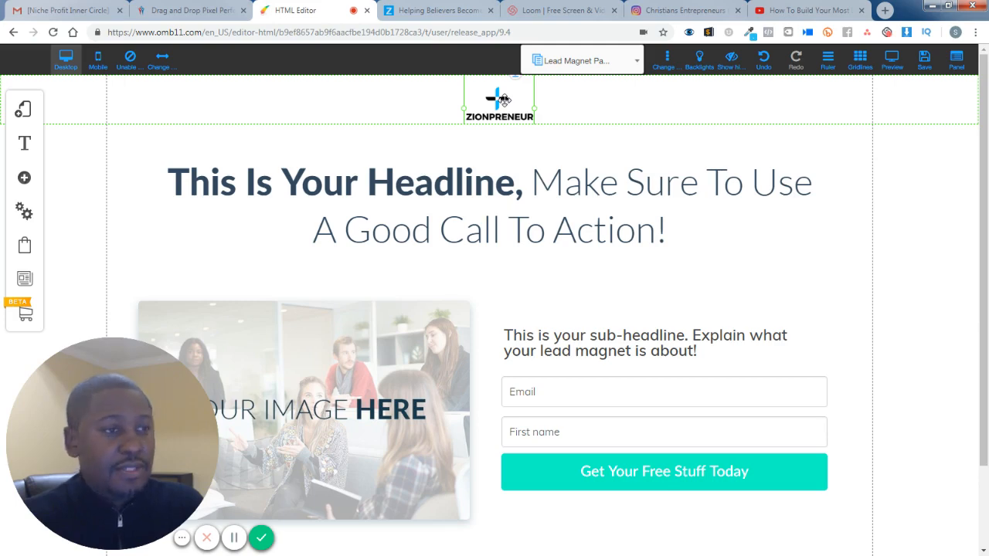
- Replace the footer's placeholder logo with a copy of the header's Zionpreneur logo, placed above the copyright line
{"action": "left_click_drag", "start_coordinate": [503, 99], "coordinate": [499, 324]}
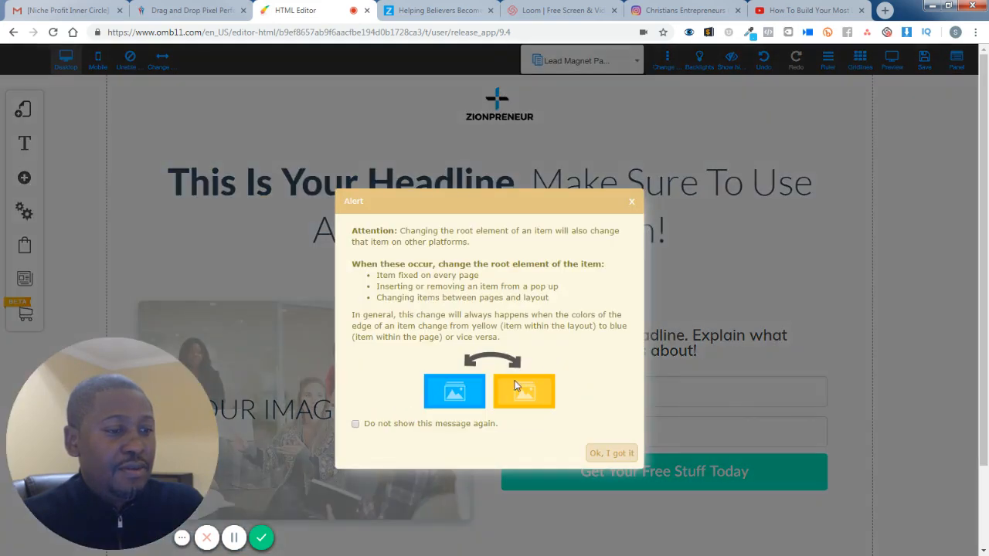
{"action": "left_click", "coordinate": [596, 454]}
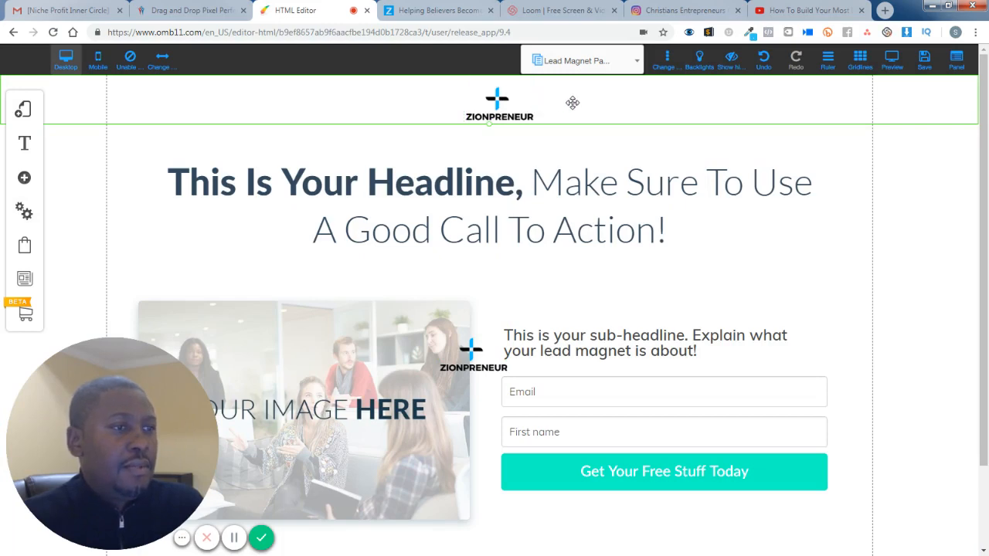
{"action": "left_click_drag", "start_coordinate": [984, 384], "coordinate": [986, 491]}
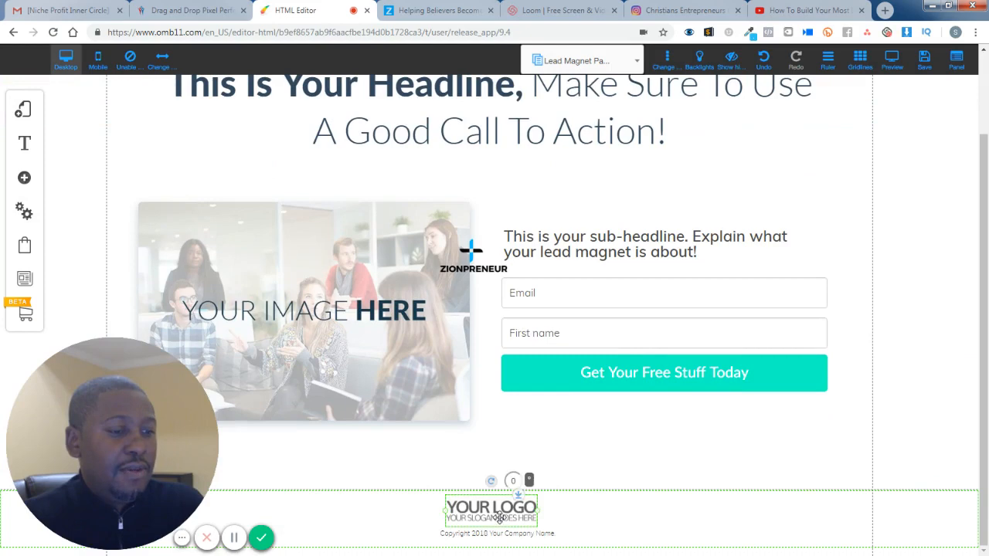
{"action": "key", "text": "Delete"}
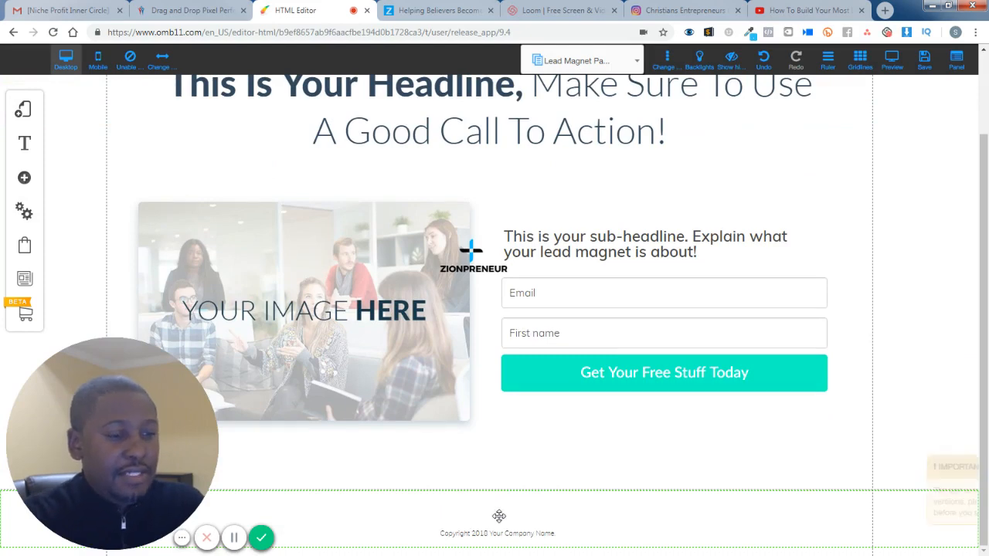
{"action": "left_click_drag", "start_coordinate": [471, 268], "coordinate": [489, 502]}
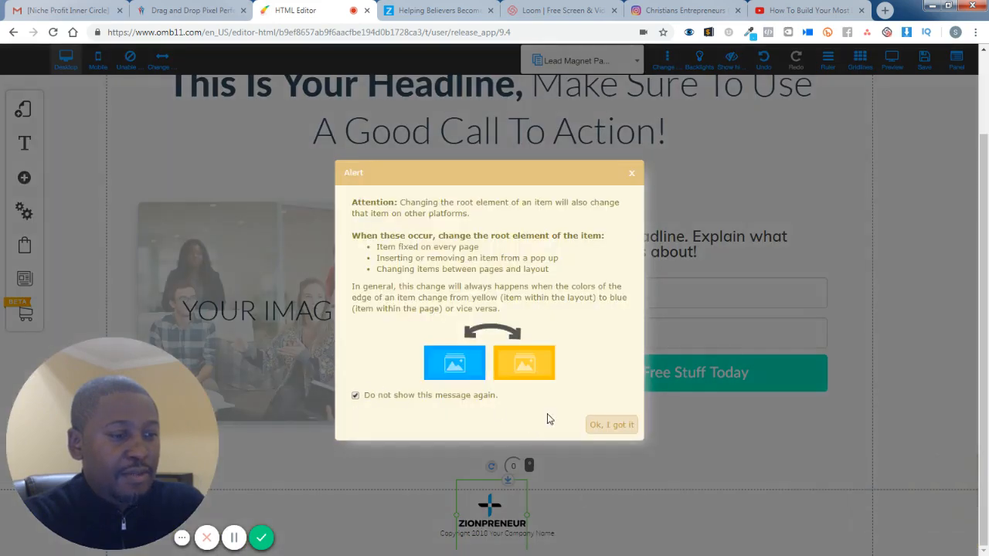
{"action": "left_click", "coordinate": [611, 425]}
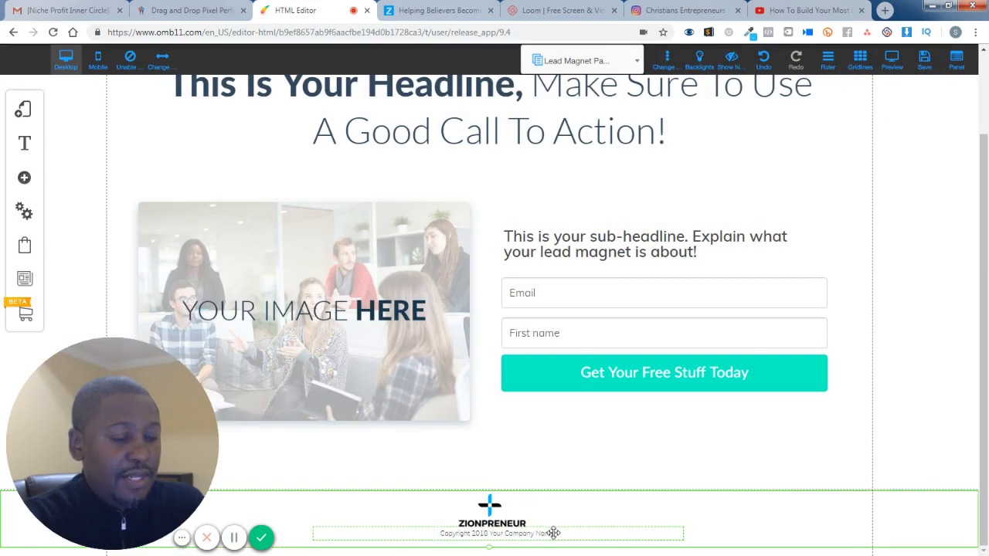
{"action": "left_click", "coordinate": [553, 533]}
{"action": "double_click", "coordinate": [553, 532]}
{"action": "left_click", "coordinate": [504, 534]}
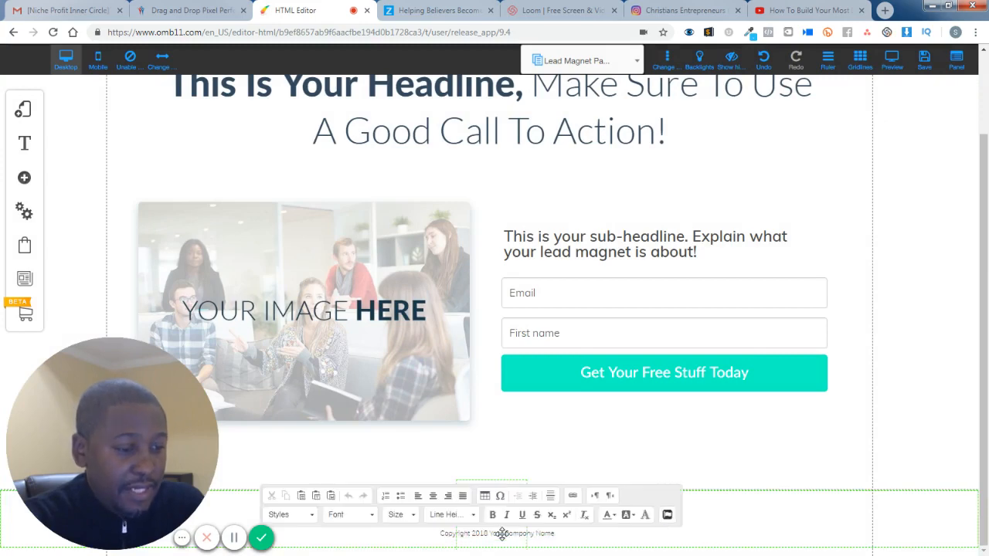
{"action": "double_click", "coordinate": [493, 533]}
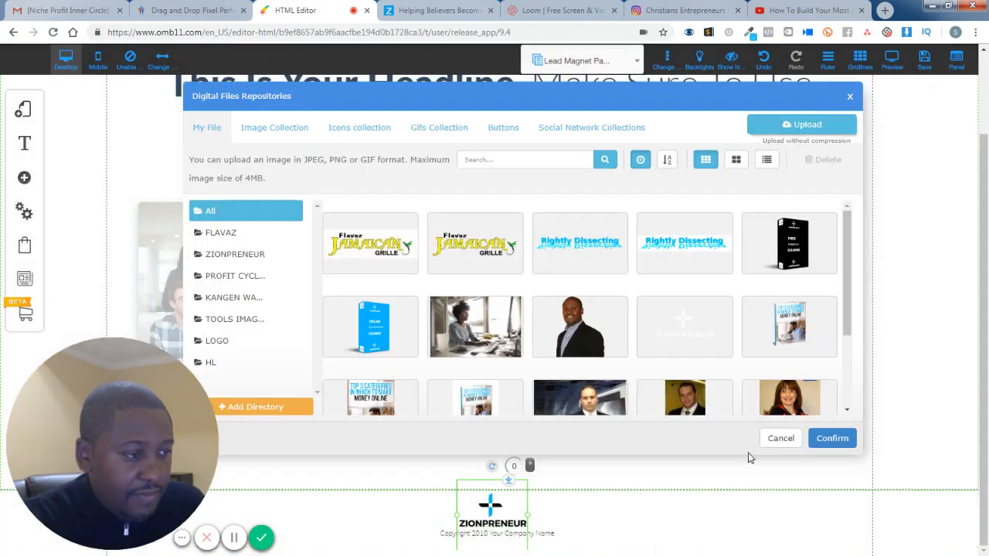
{"action": "left_click", "coordinate": [779, 438]}
- Replace the "Your Company Name" placeholder in the footer's copyright line with "Zionpreneur.com"
{"action": "left_click", "coordinate": [595, 533]}
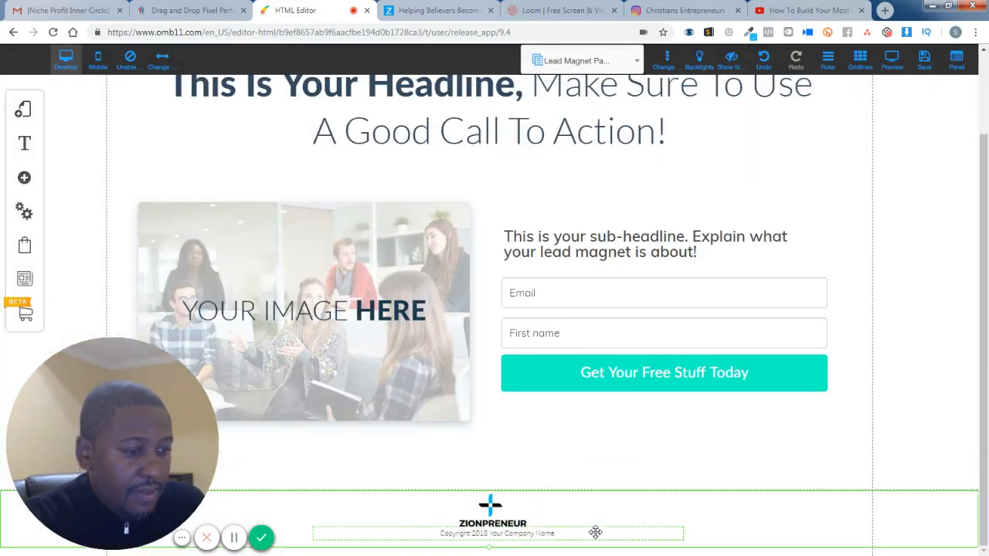
{"action": "double_click", "coordinate": [579, 534]}
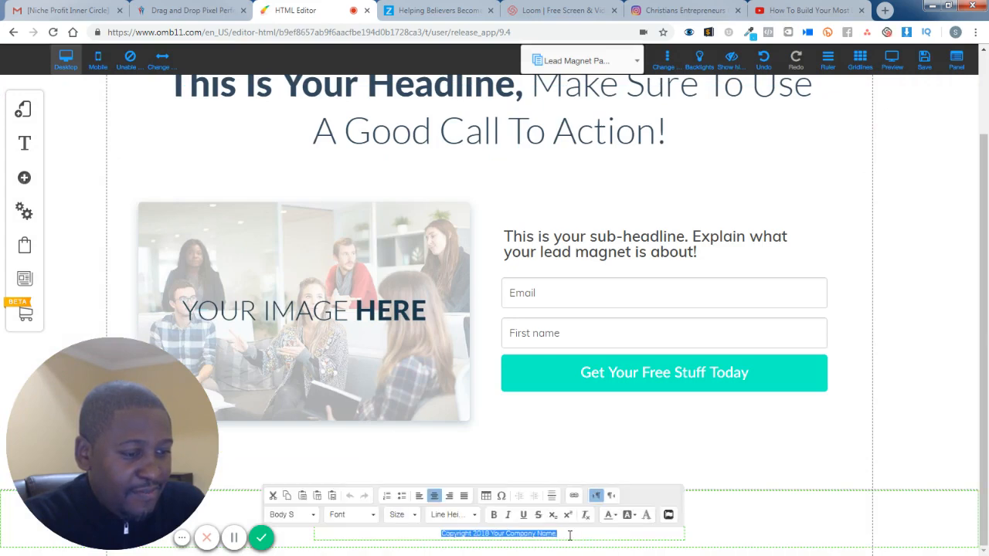
{"action": "left_click", "coordinate": [504, 533]}
{"action": "left_click", "coordinate": [605, 531]}
{"action": "double_click", "coordinate": [605, 532]}
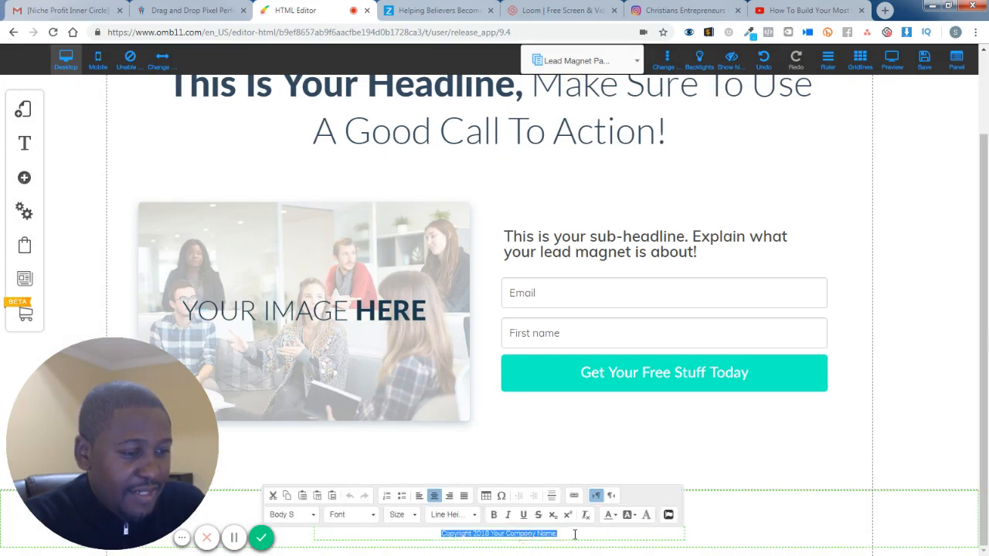
{"action": "left_click", "coordinate": [573, 533]}
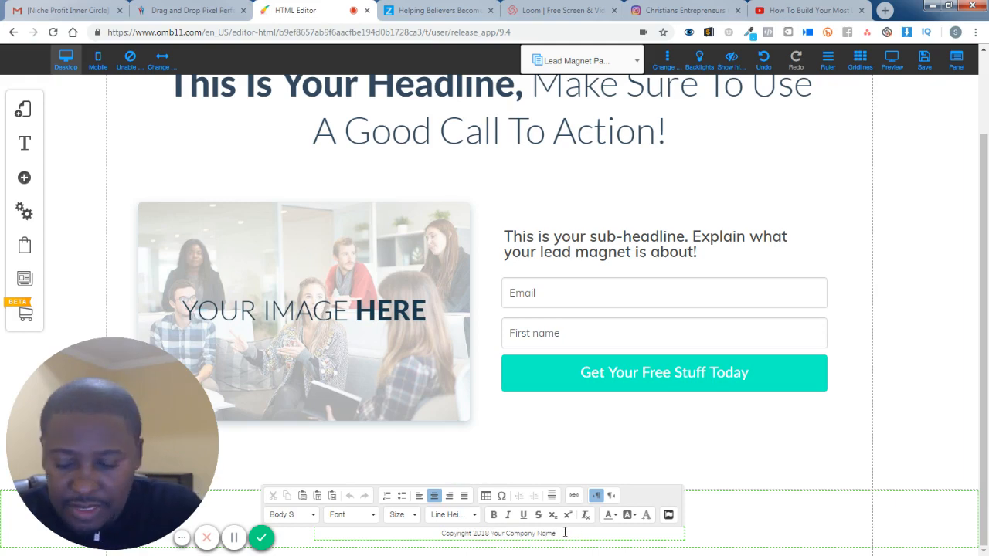
{"action": "type", "text": "Zin"}
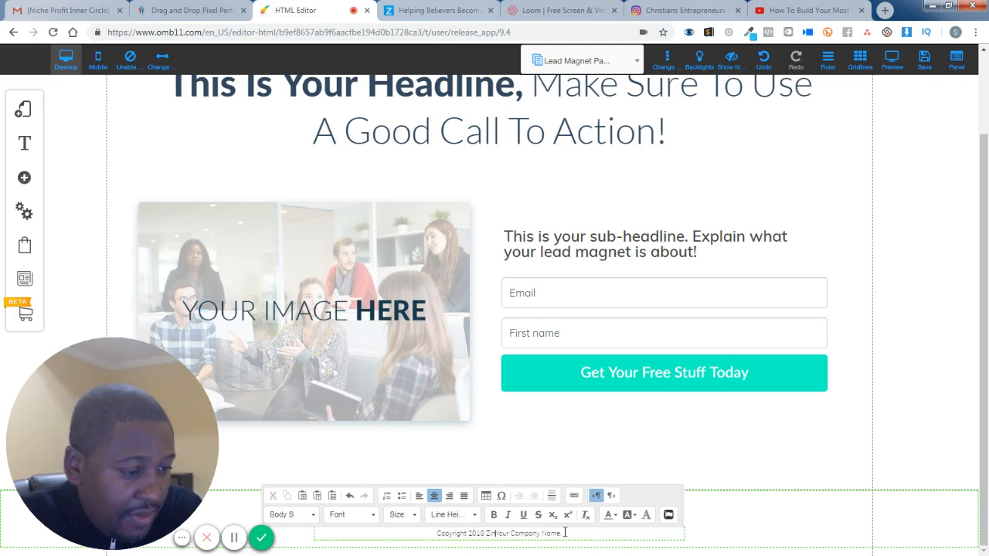
{"action": "type", "text": "onpre"}
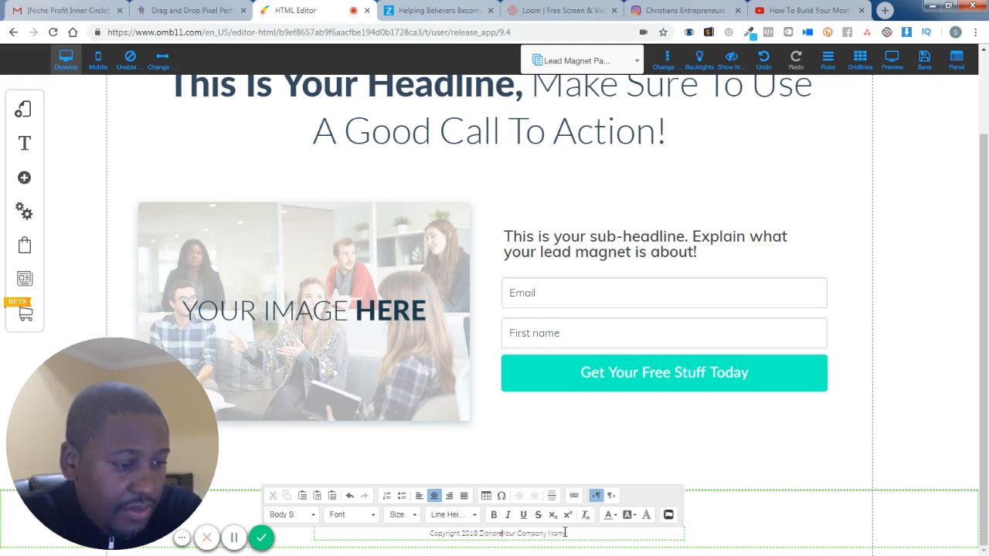
{"action": "type", "text": "neur.co"}
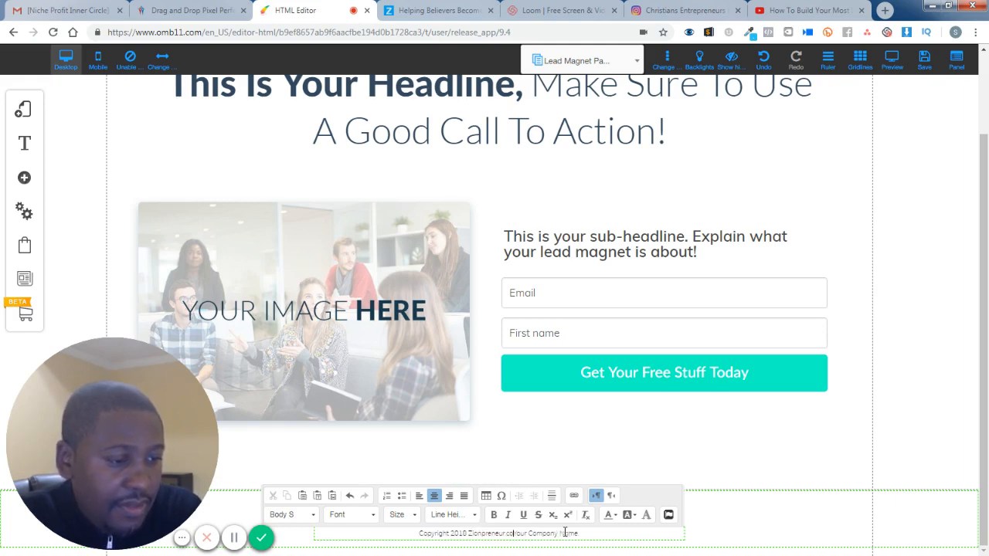
{"action": "type", "text": "m"}
{"action": "key", "text": "Delete"}
{"action": "key", "text": "Delete"}
{"action": "key", "text": "Delete"}
{"action": "key", "text": "Delete"}
{"action": "key", "text": "Delete"}
{"action": "key", "text": "Delete"}
{"action": "key", "text": "Delete"}
{"action": "key", "text": "Delete"}
{"action": "key", "text": "Delete"}
{"action": "key", "text": "Delete"}
{"action": "key", "text": "Delete"}
{"action": "key", "text": "Delete"}
{"action": "key", "text": "Delete"}
{"action": "key", "text": "Delete"}
{"action": "key", "text": "Delete"}
{"action": "key", "text": "Delete"}
{"action": "key", "text": "Delete"}
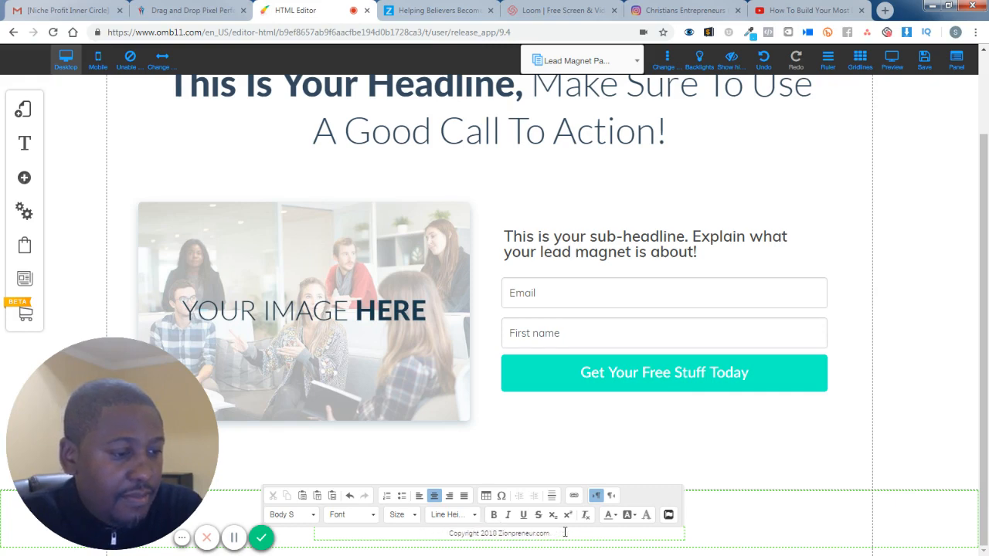
{"action": "left_click", "coordinate": [801, 530]}
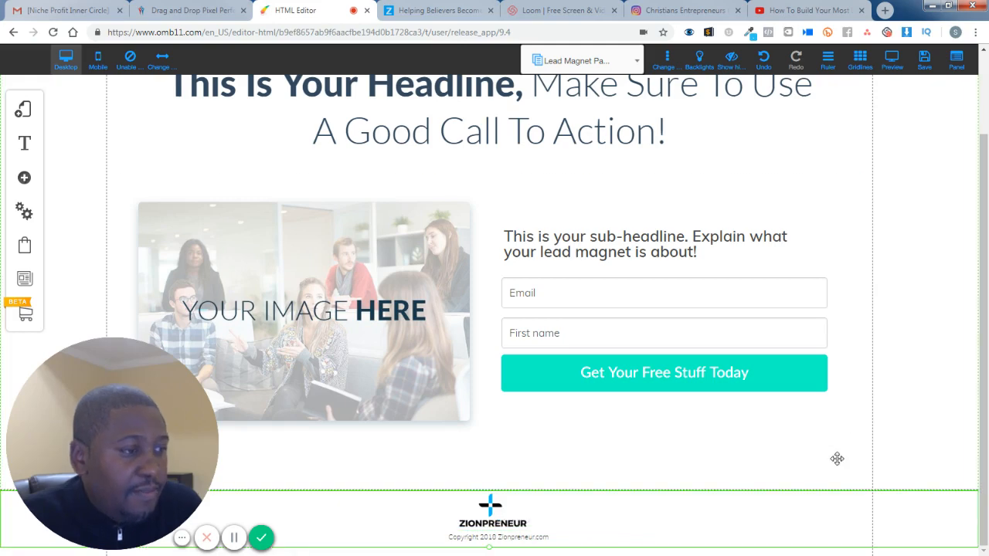
{"action": "scroll", "coordinate": [846, 424], "scroll_direction": "up", "scroll_amount": 2}
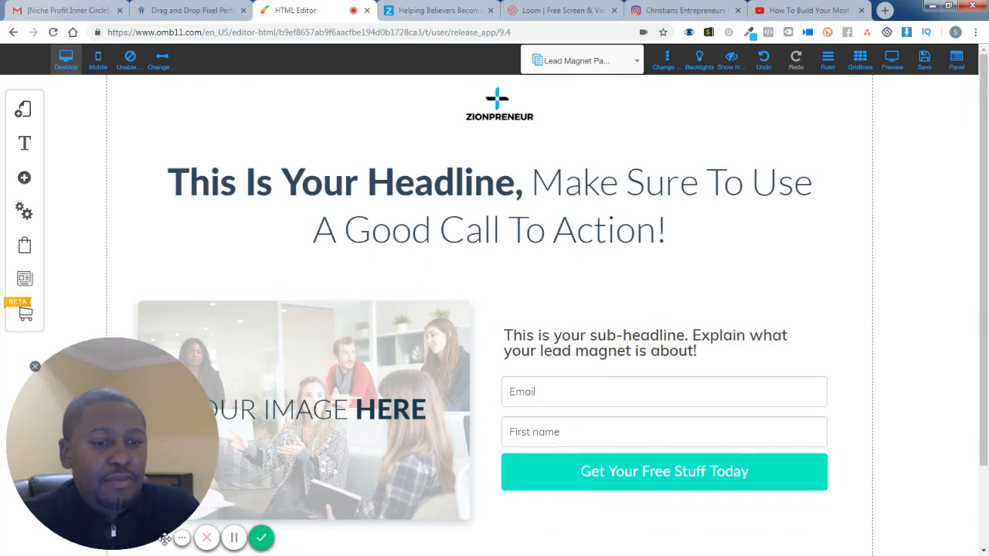
{"action": "left_click", "coordinate": [97, 534]}
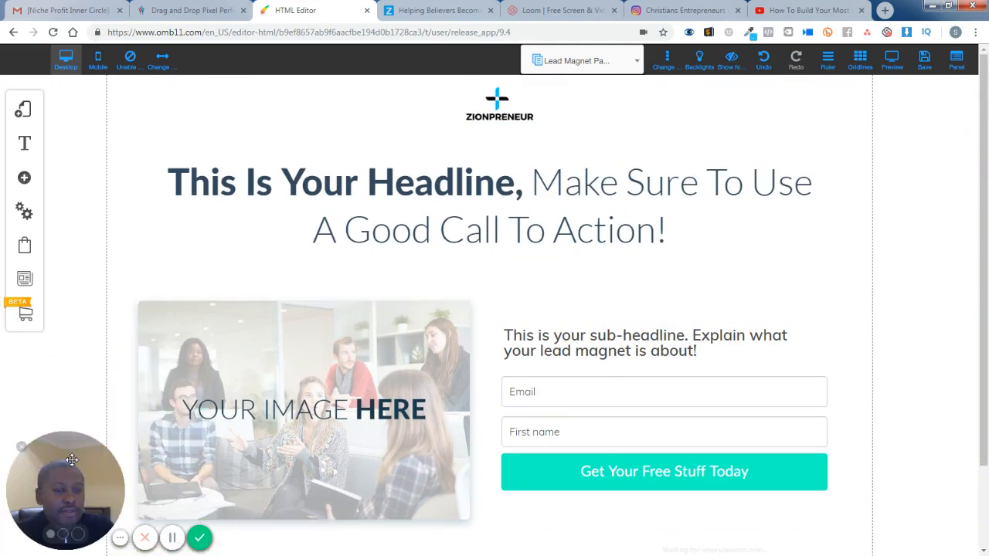
{"action": "left_click_drag", "start_coordinate": [73, 453], "coordinate": [898, 93]}
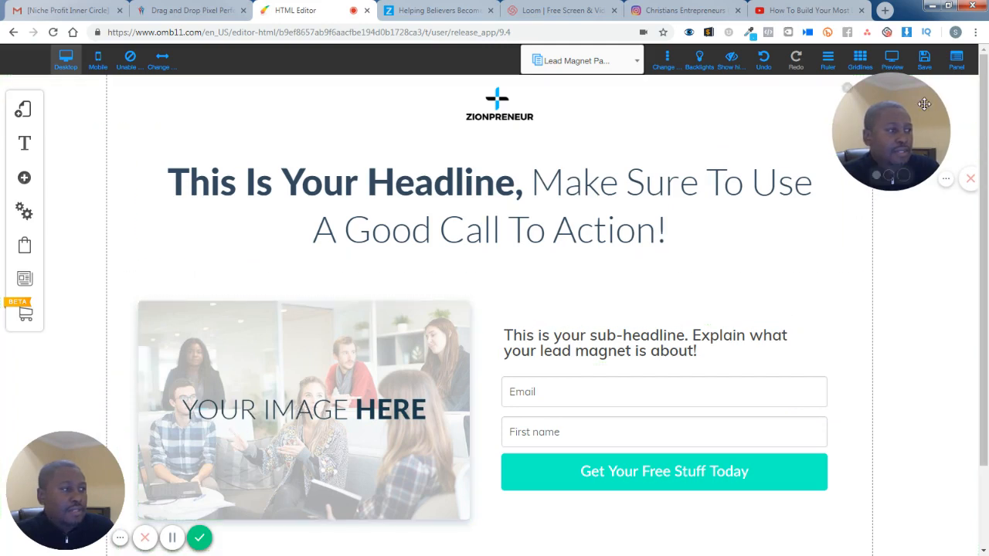
{"action": "left_click_drag", "start_coordinate": [923, 104], "coordinate": [782, 123]}
{"action": "left_click", "coordinate": [705, 111]}
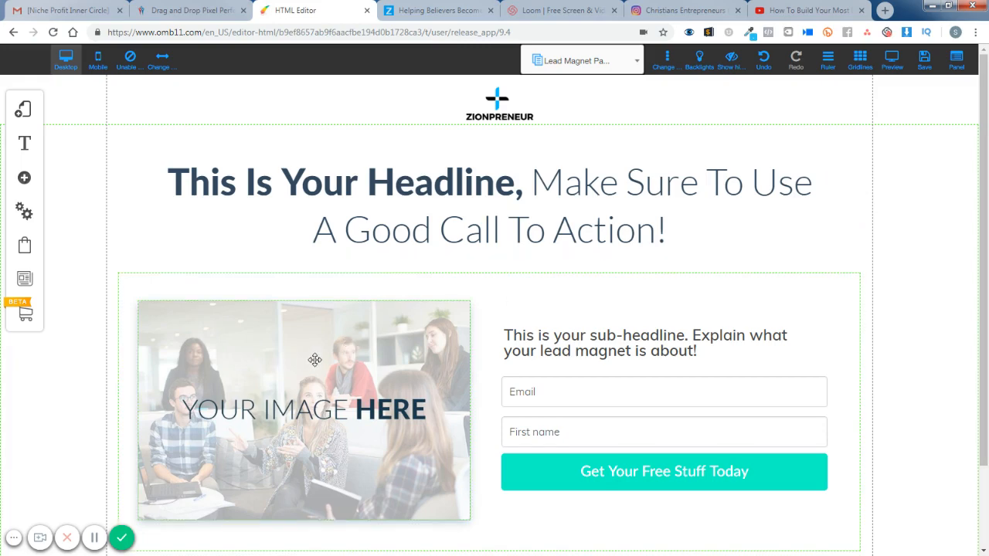
- Delete the "YOUR IMAGE HERE" placeholder box beside the opt-in form
{"action": "left_click_drag", "start_coordinate": [315, 359], "coordinate": [311, 347]}
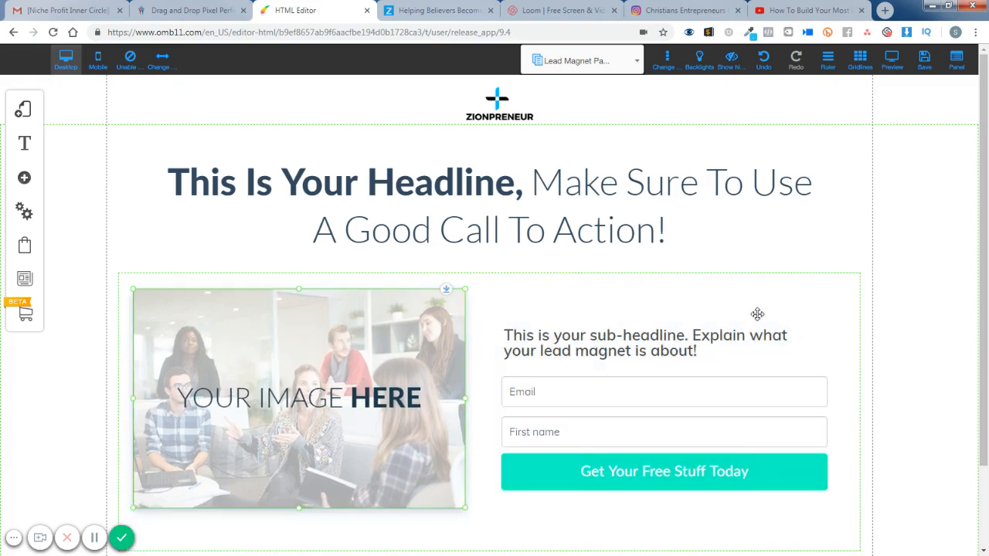
{"action": "scroll", "coordinate": [757, 314], "scroll_direction": "down", "scroll_amount": 2}
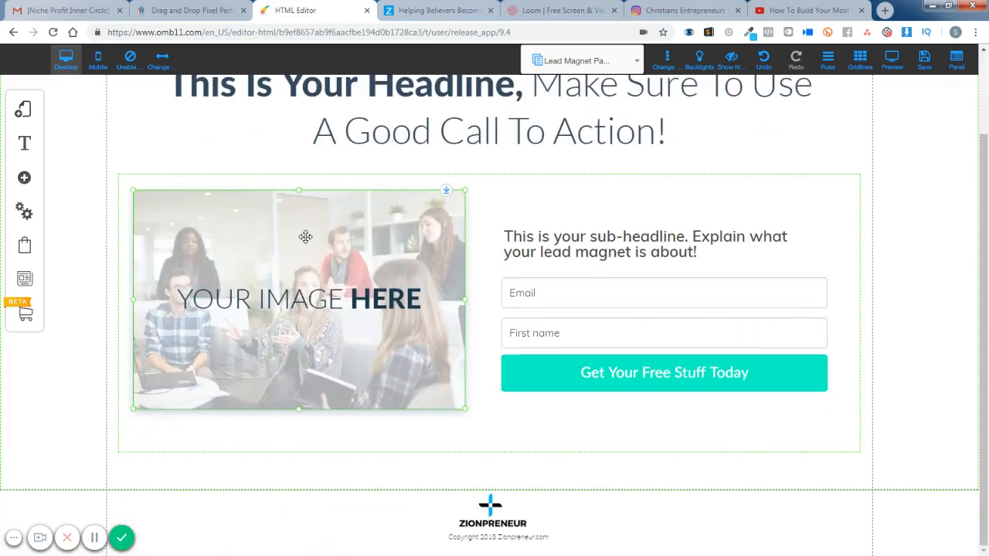
{"action": "double_click", "coordinate": [320, 235]}
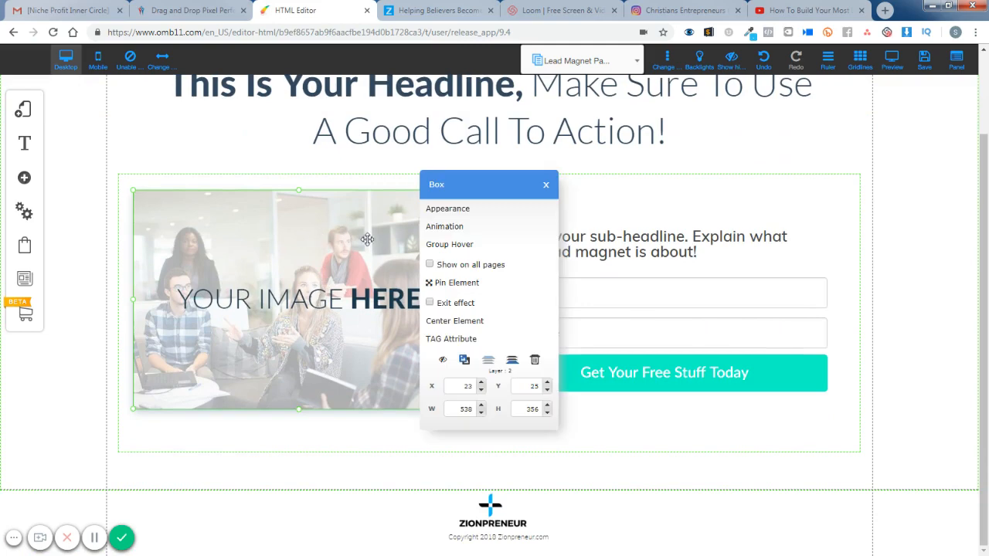
{"action": "left_click", "coordinate": [544, 188]}
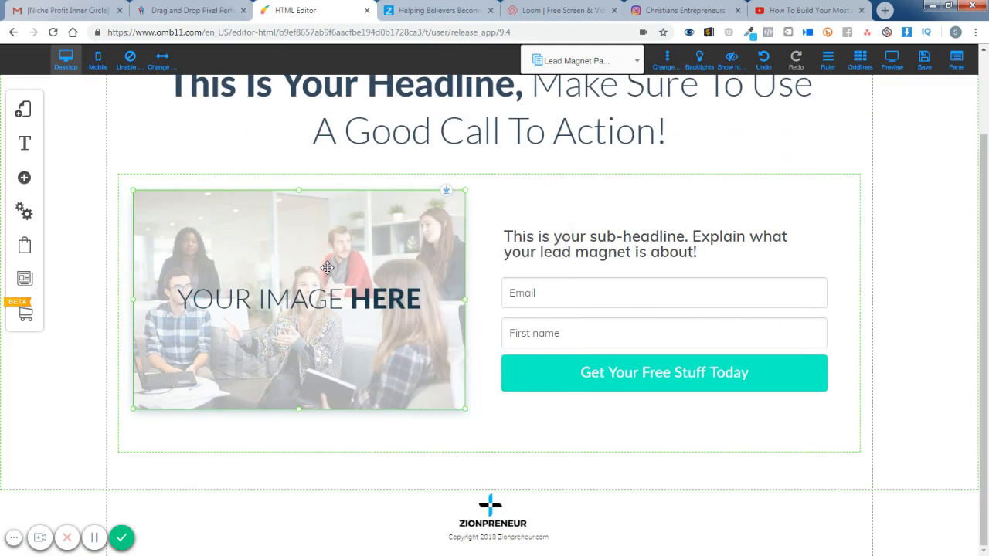
{"action": "key", "text": "Delete"}
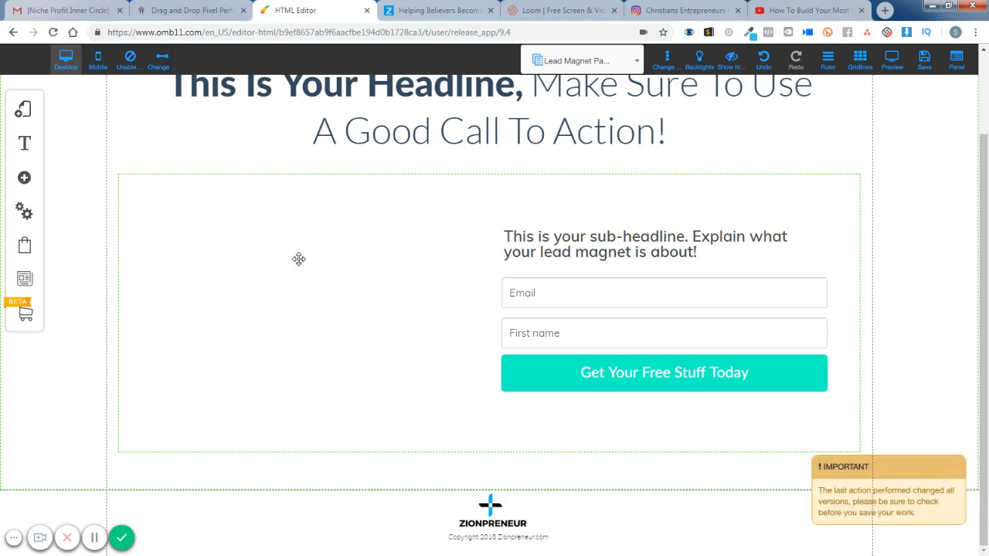
- Add a plain Image element, remove its duplicate, and fit it in the empty space beside the opt-in form, about 560 px wide
{"action": "left_click", "coordinate": [24, 178]}
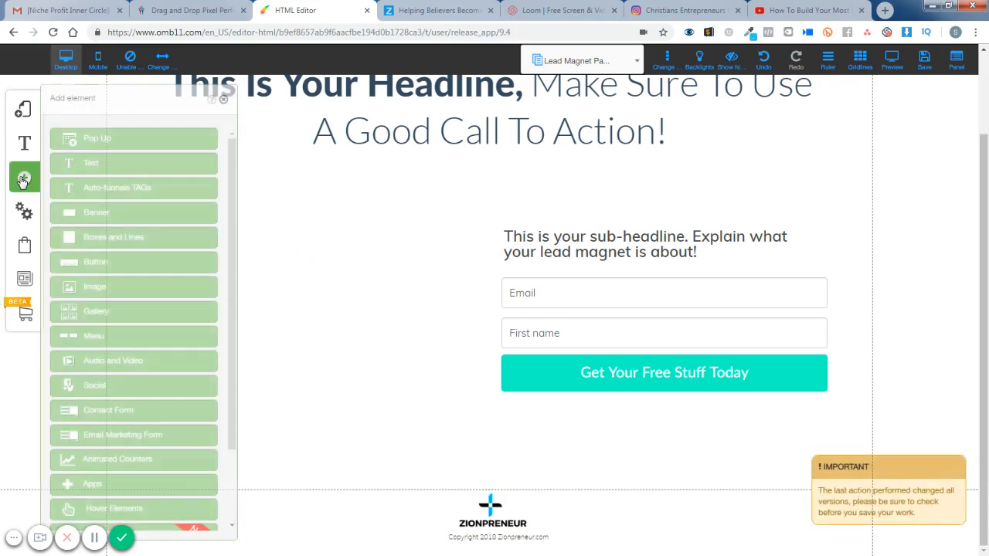
{"action": "left_click", "coordinate": [106, 291]}
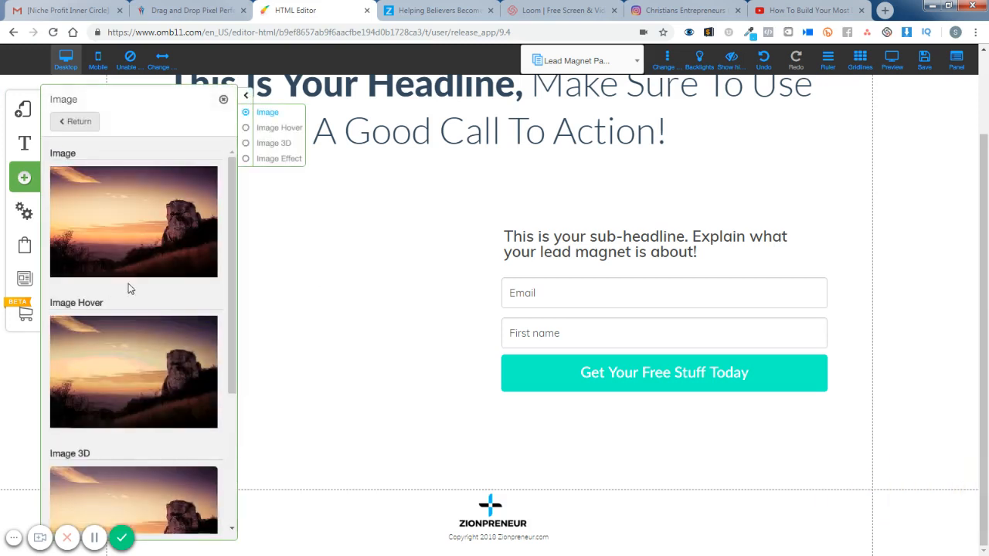
{"action": "left_click", "coordinate": [118, 225]}
{"action": "left_click", "coordinate": [564, 228]}
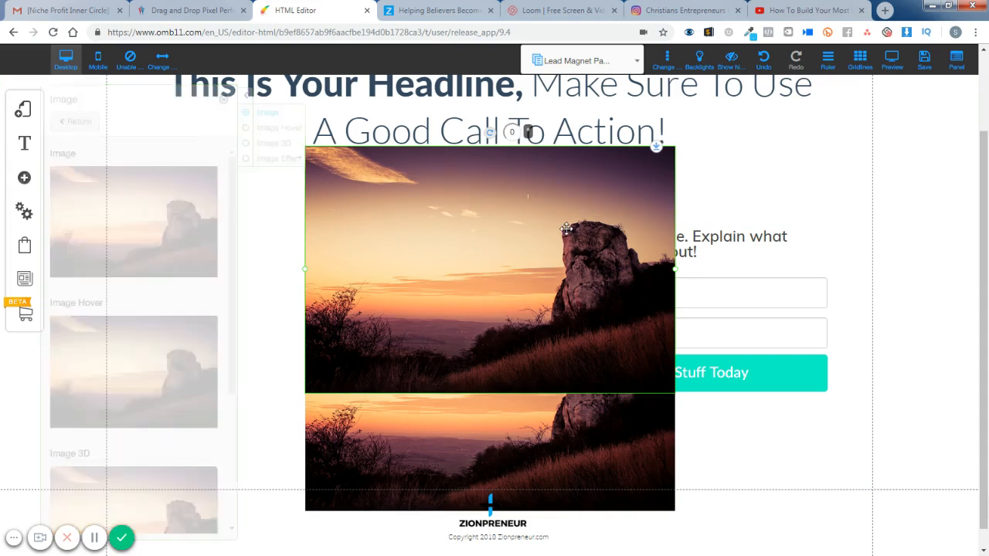
{"action": "key", "text": "Delete"}
{"action": "left_click_drag", "start_coordinate": [503, 334], "coordinate": [328, 262]}
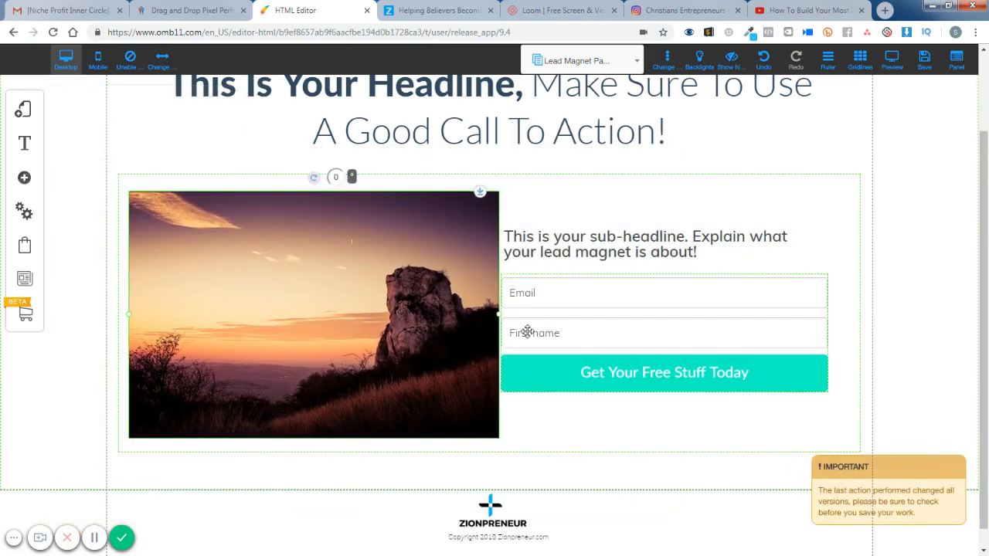
{"action": "left_click_drag", "start_coordinate": [499, 318], "coordinate": [473, 312]}
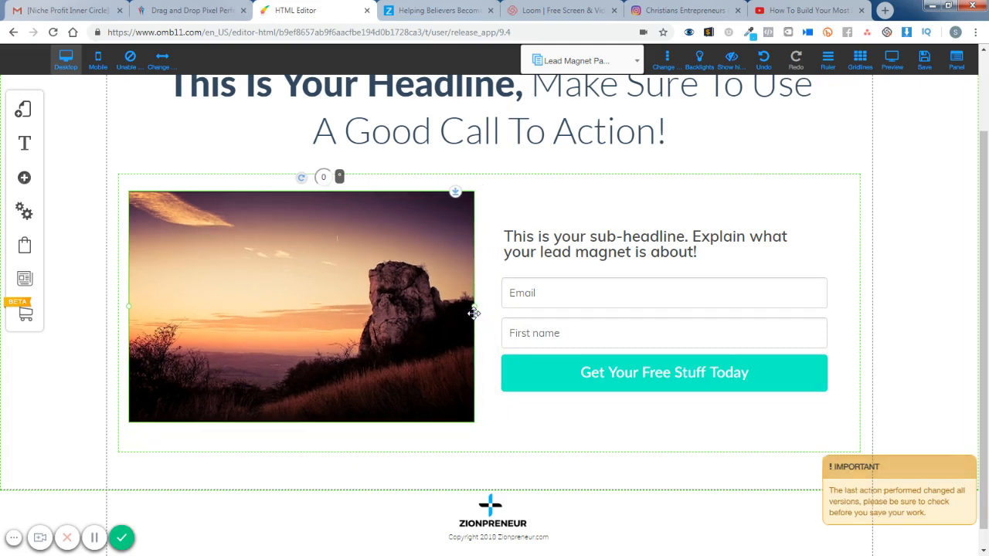
- Change the new element's picture to the 3d_transparent book cover from the HL folder
{"action": "left_click", "coordinate": [259, 261]}
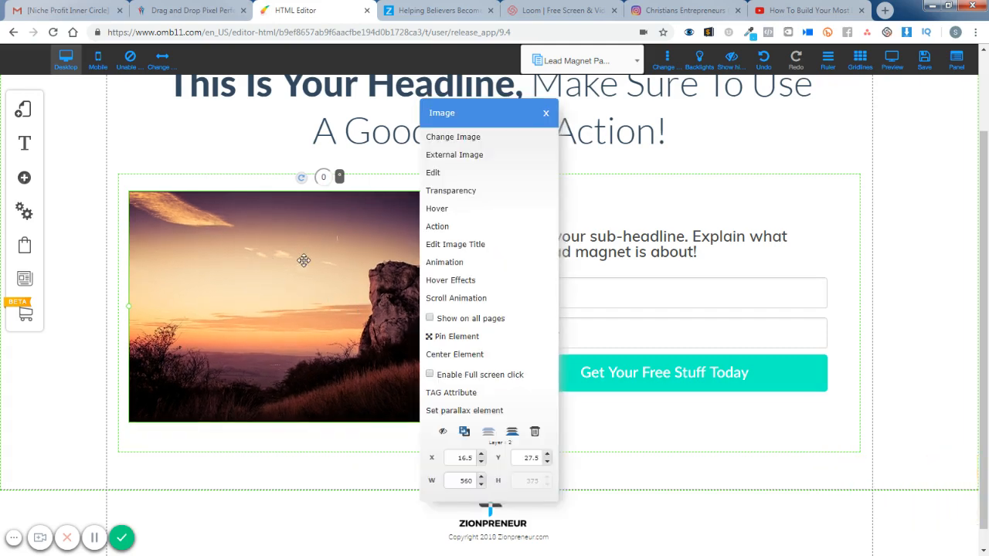
{"action": "left_click", "coordinate": [452, 136]}
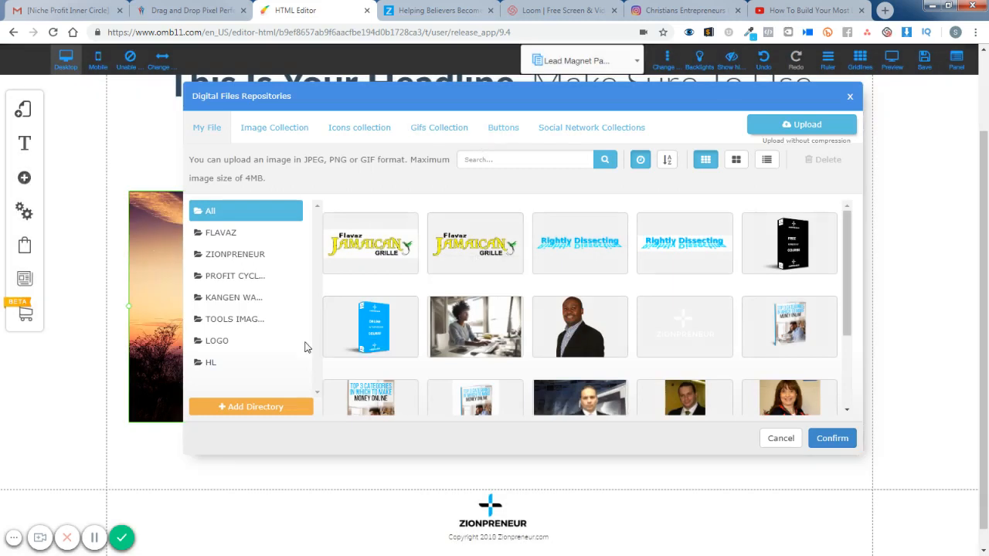
{"action": "left_click", "coordinate": [253, 362]}
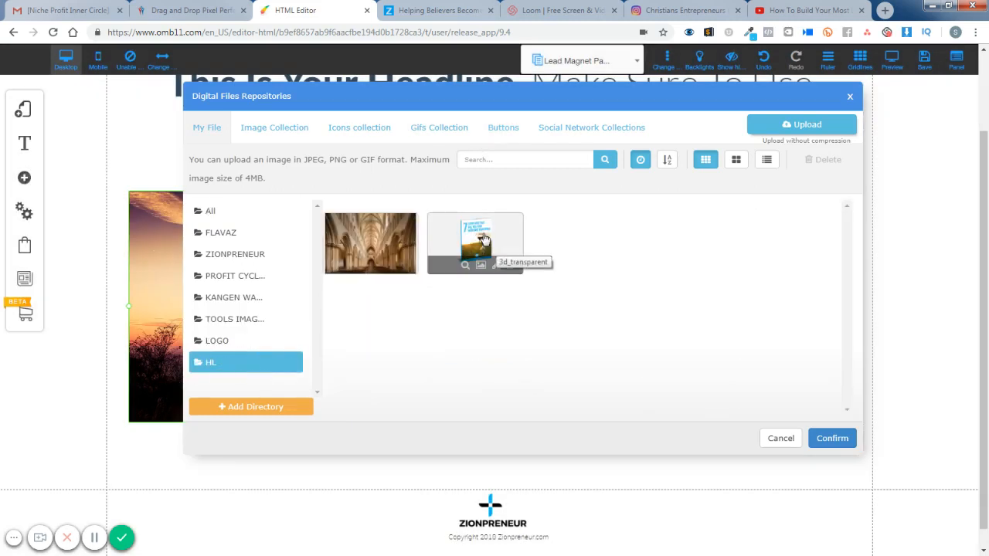
{"action": "left_click", "coordinate": [516, 257]}
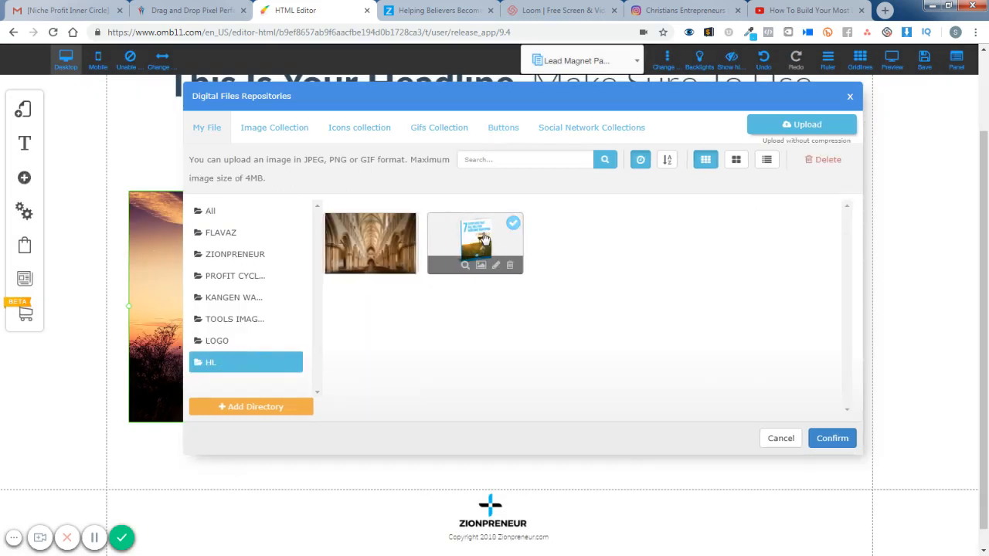
{"action": "left_click", "coordinate": [832, 439]}
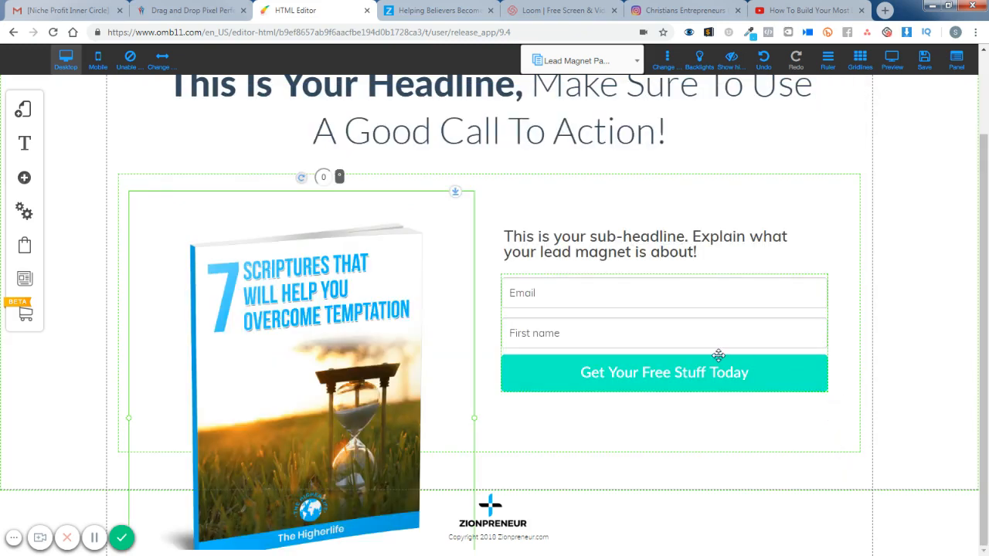
- Shrink the book cover image and position it between the headline and footer, beside the opt-in form
{"action": "left_click_drag", "start_coordinate": [340, 353], "coordinate": [373, 297]}
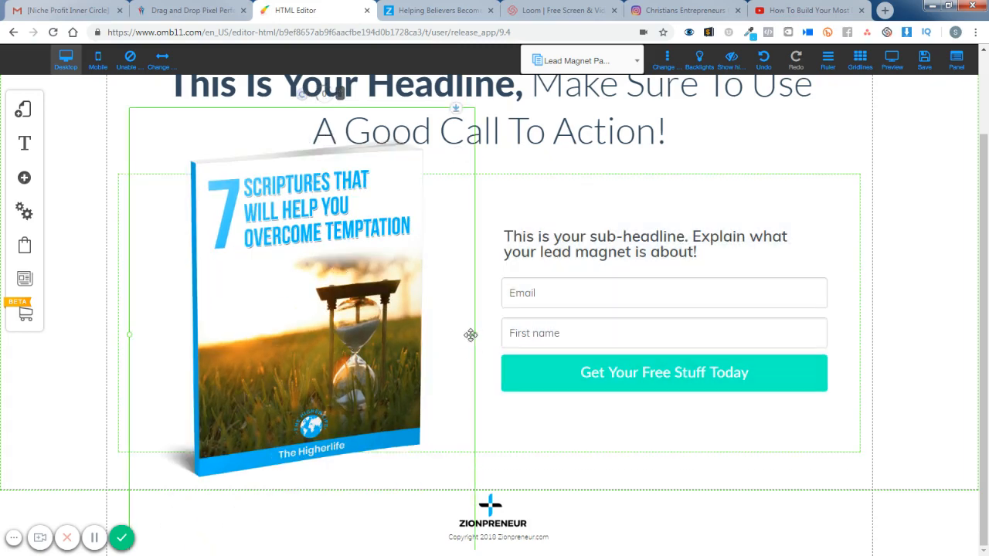
{"action": "left_click_drag", "start_coordinate": [470, 335], "coordinate": [389, 309]}
{"action": "left_click_drag", "start_coordinate": [312, 268], "coordinate": [345, 294]}
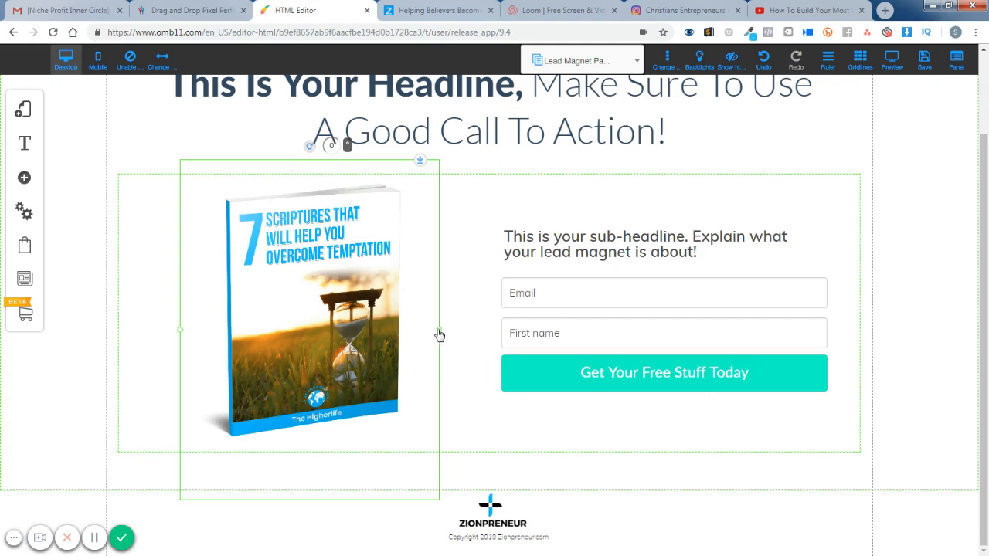
{"action": "left_click", "coordinate": [947, 346]}
{"action": "scroll", "coordinate": [914, 359], "scroll_direction": "up", "scroll_amount": 2}
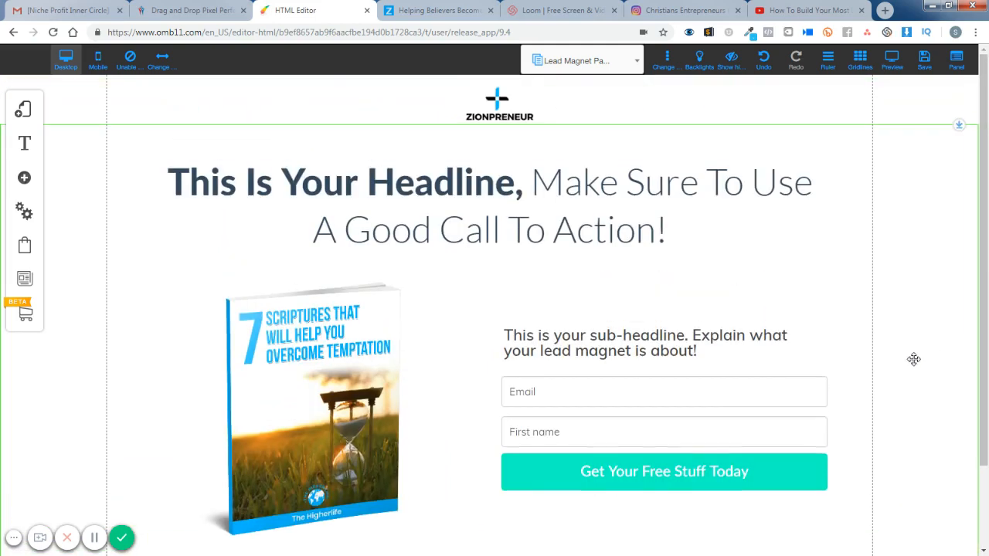
{"action": "scroll", "coordinate": [913, 359], "scroll_direction": "down", "scroll_amount": 2}
{"action": "scroll", "coordinate": [914, 359], "scroll_direction": "up", "scroll_amount": 2}
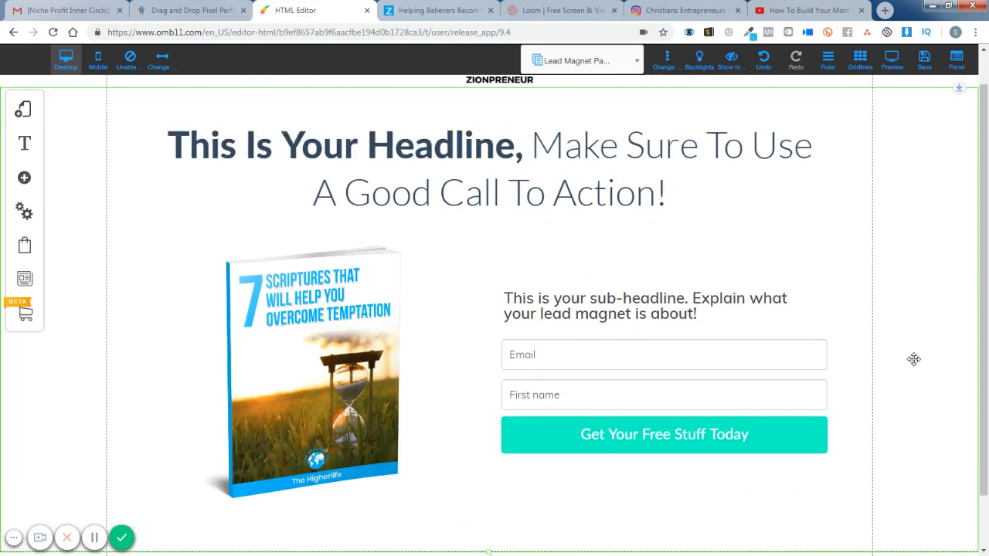
{"action": "scroll", "coordinate": [913, 359], "scroll_direction": "down", "scroll_amount": 2}
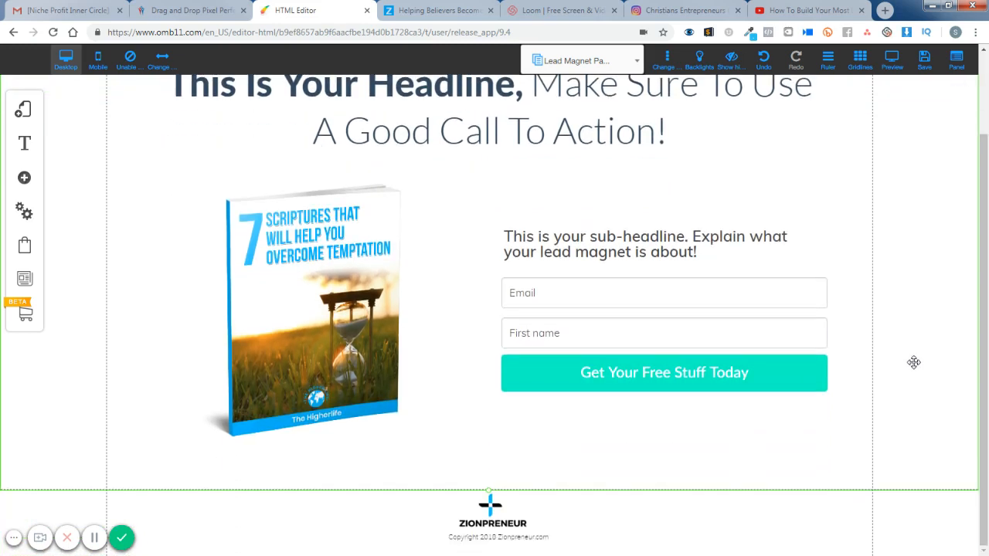
- Set the main banner's fluid background image to the church interior picture 2466354.jpg from the HL folder
{"action": "scroll", "coordinate": [914, 363], "scroll_direction": "up", "scroll_amount": 2}
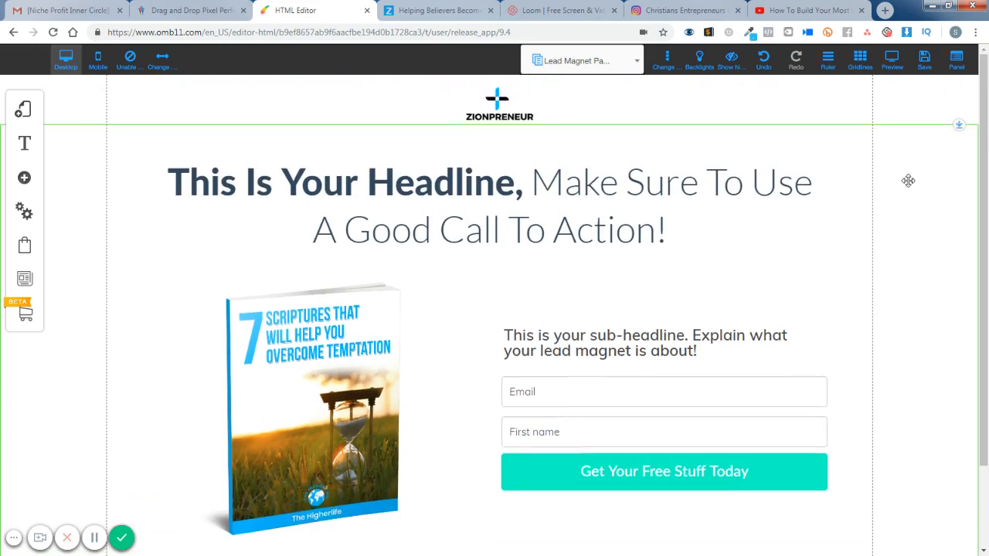
{"action": "left_click", "coordinate": [901, 159]}
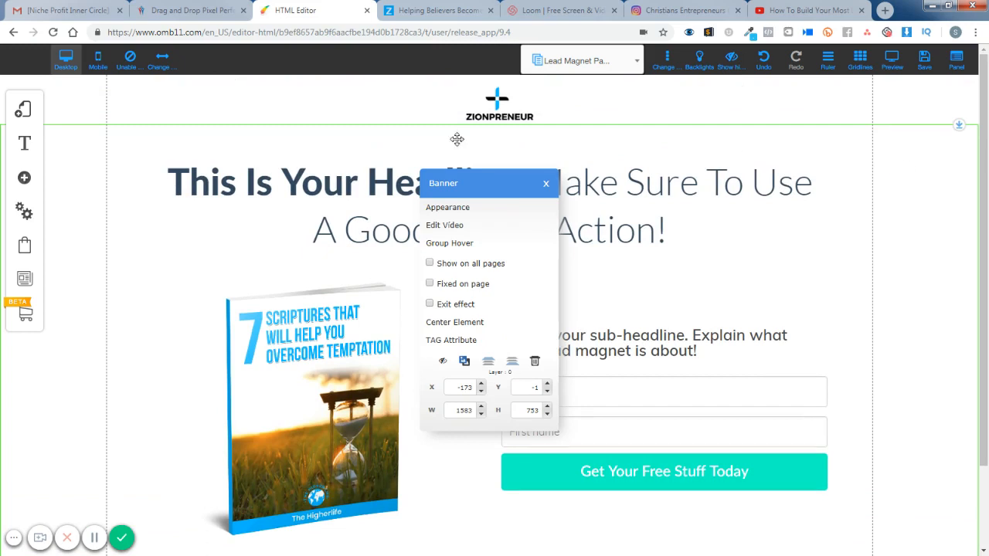
{"action": "left_click", "coordinate": [463, 210]}
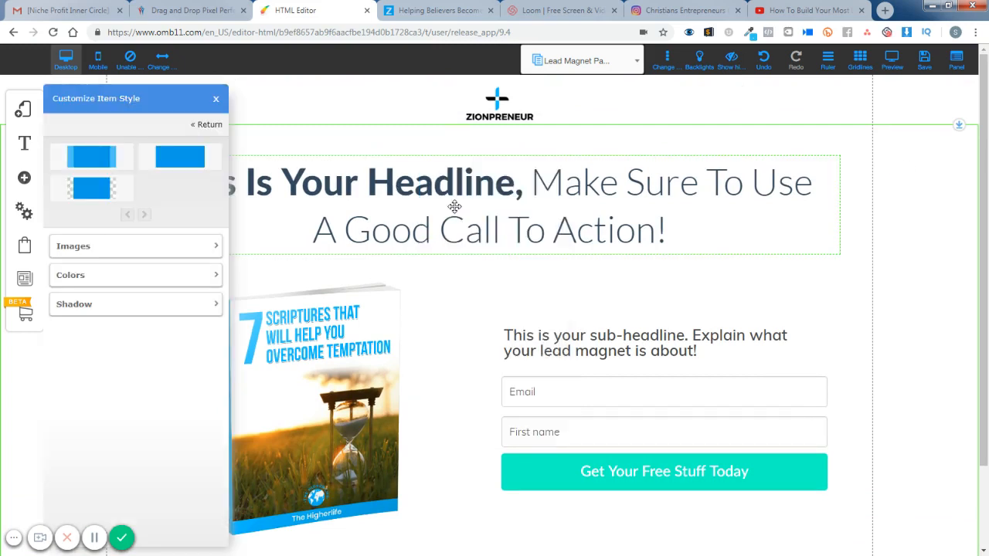
{"action": "left_click", "coordinate": [145, 251]}
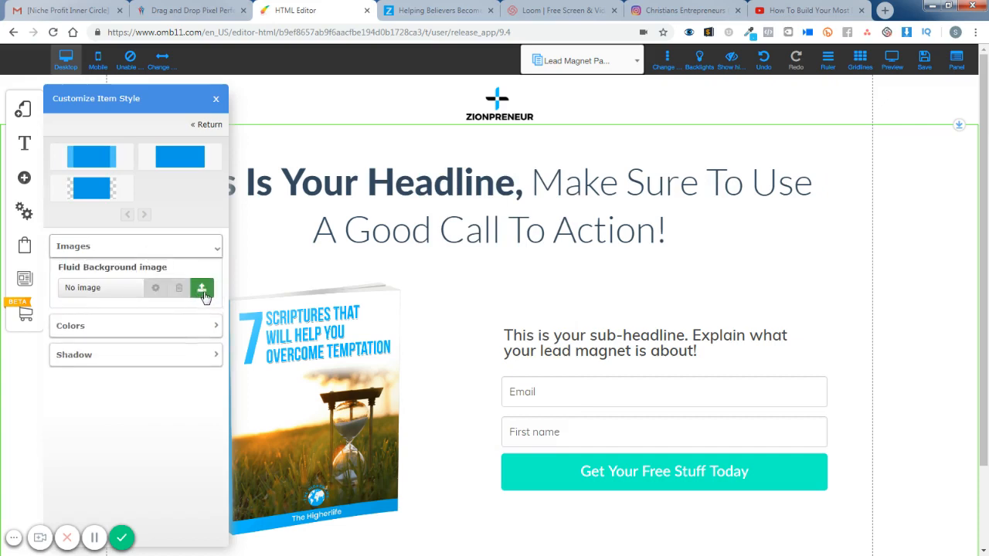
{"action": "left_click", "coordinate": [202, 290]}
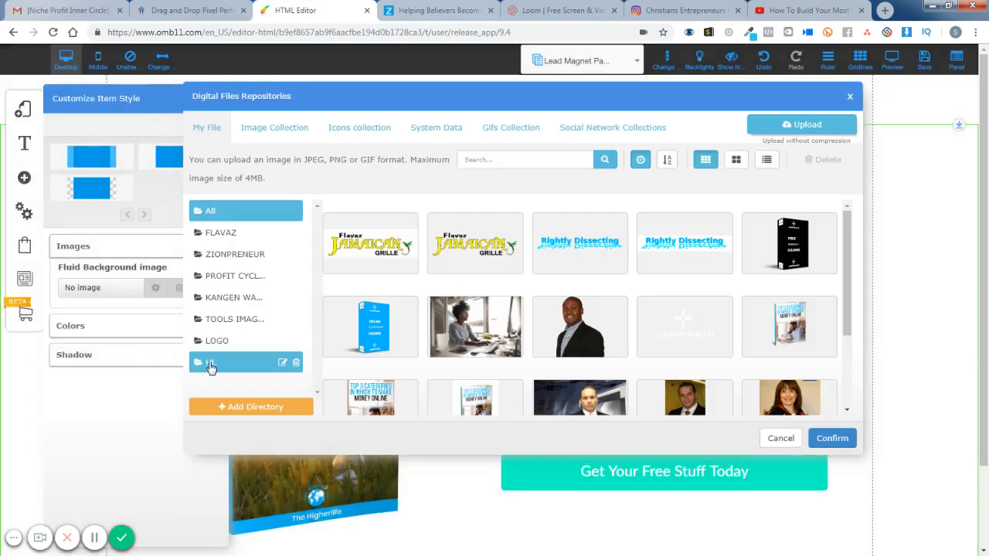
{"action": "left_click", "coordinate": [210, 367]}
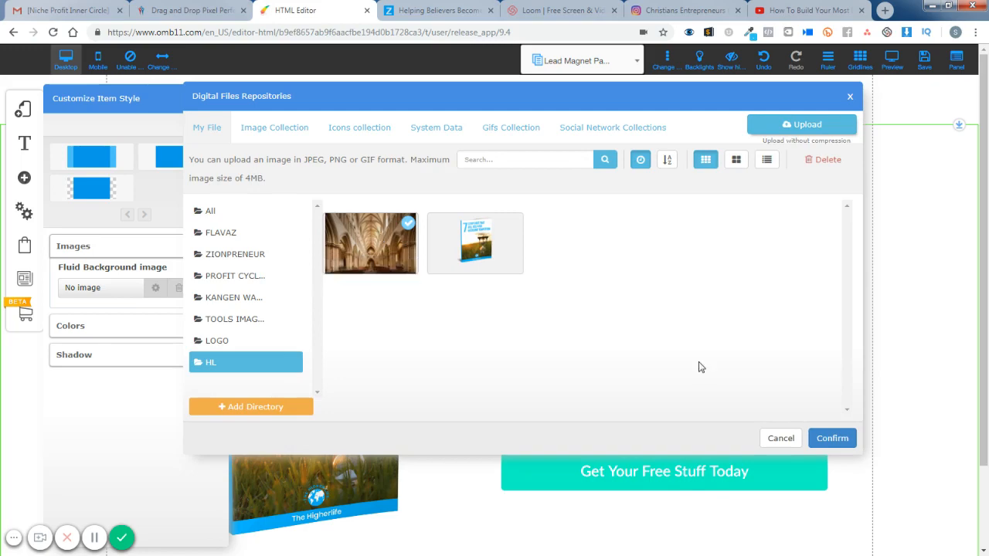
{"action": "left_click", "coordinate": [832, 439]}
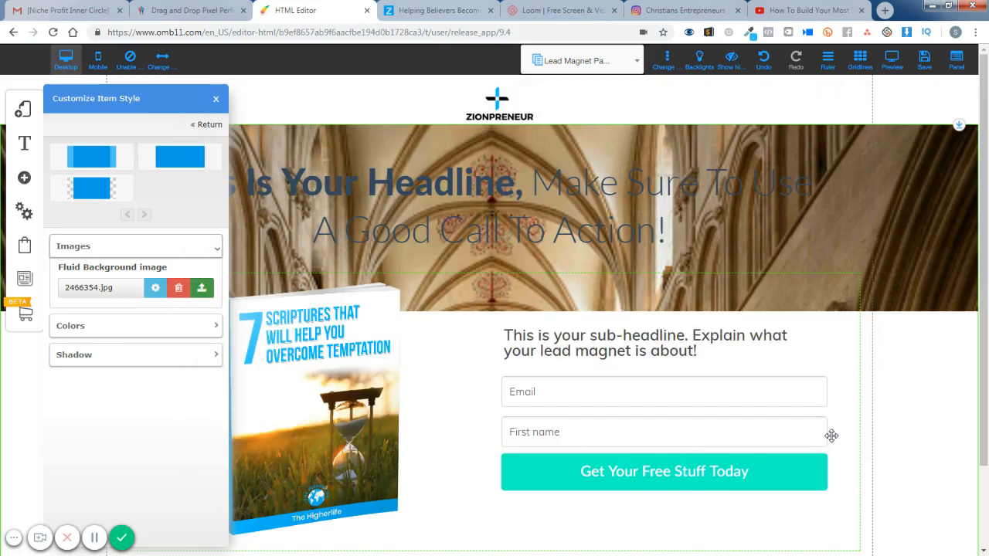
{"action": "left_click", "coordinate": [216, 102]}
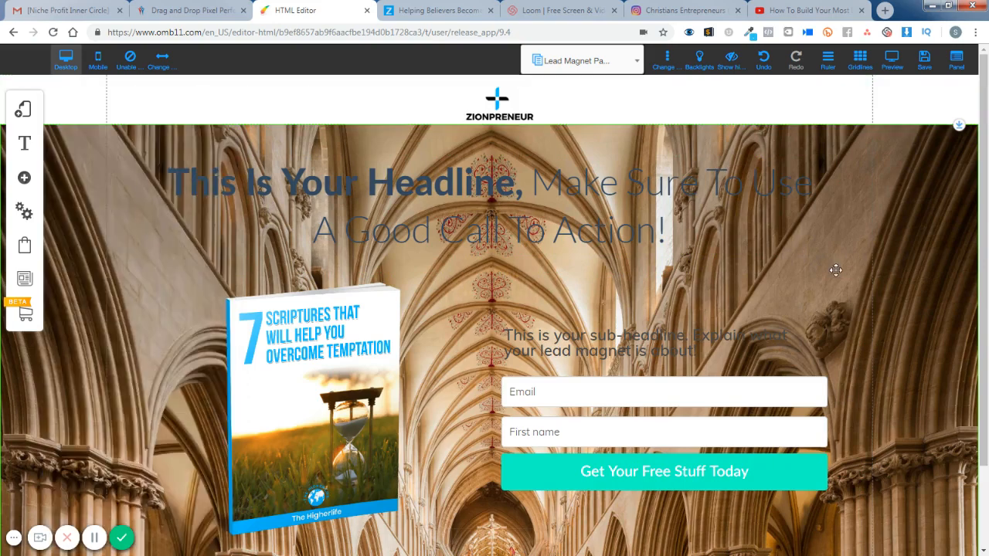
- Change the text colour of the entire two-line headline to white
{"action": "scroll", "coordinate": [926, 408], "scroll_direction": "down", "scroll_amount": 3}
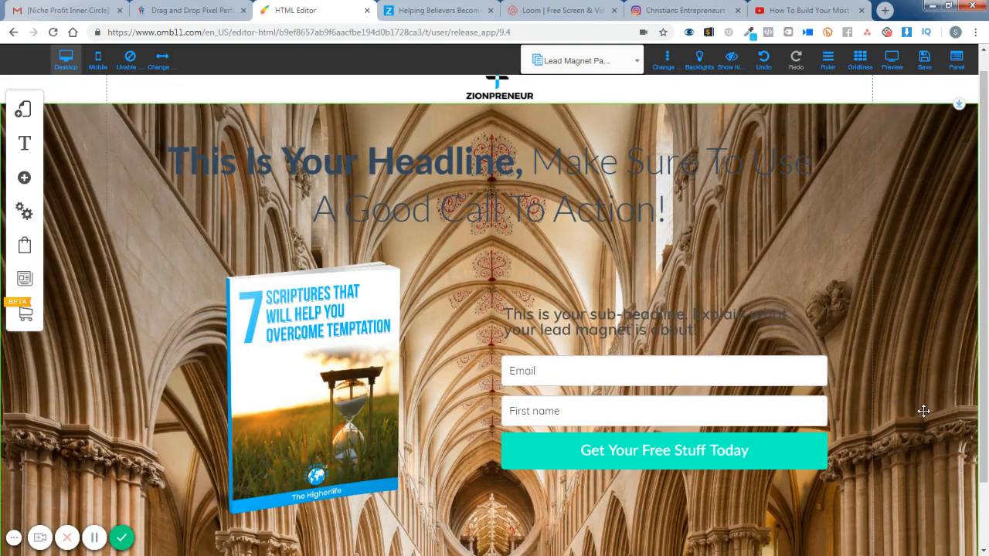
{"action": "scroll", "coordinate": [923, 411], "scroll_direction": "up", "scroll_amount": 3}
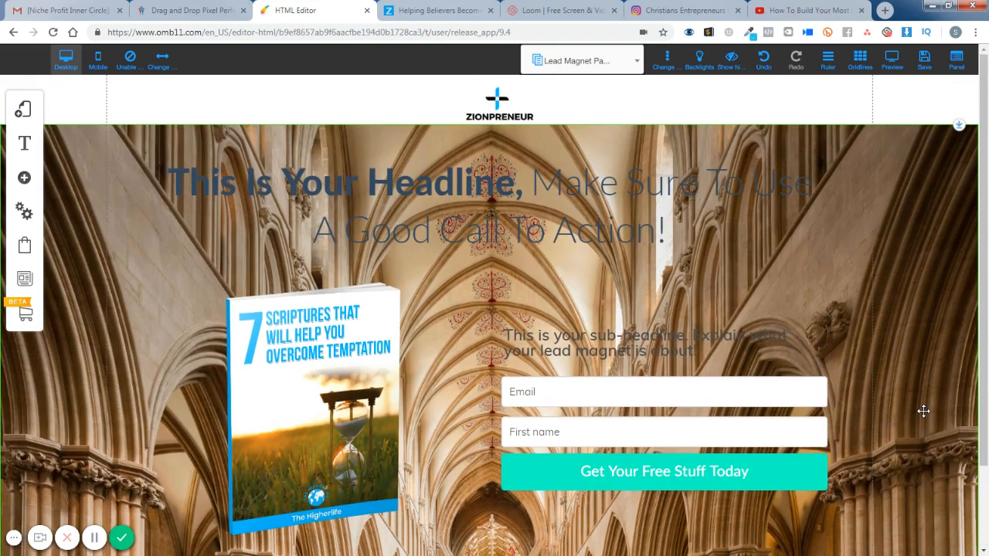
{"action": "scroll", "coordinate": [923, 411], "scroll_direction": "down", "scroll_amount": 3}
{"action": "scroll", "coordinate": [923, 410], "scroll_direction": "up", "scroll_amount": 3}
{"action": "left_click", "coordinate": [274, 197]}
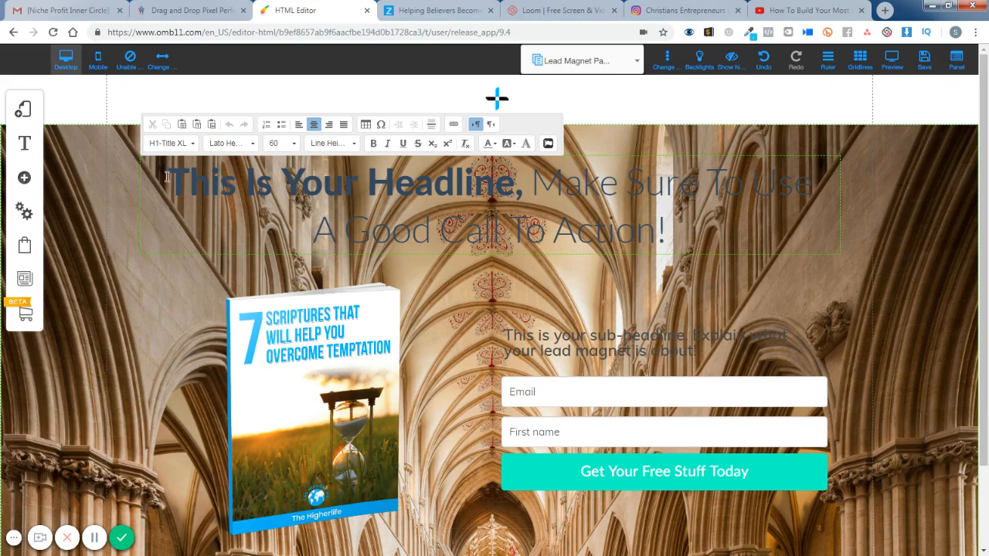
{"action": "left_click_drag", "start_coordinate": [166, 176], "coordinate": [698, 238]}
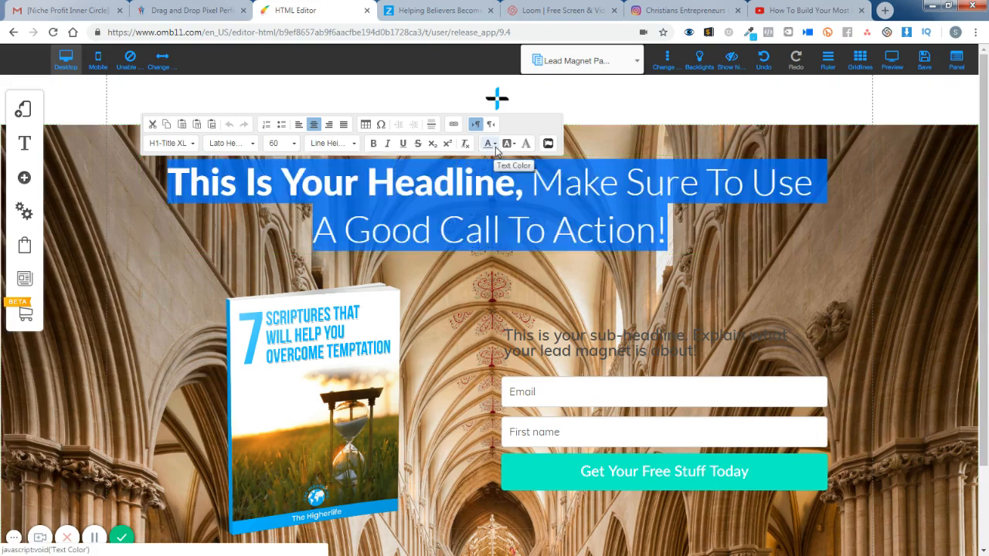
{"action": "left_click", "coordinate": [495, 146]}
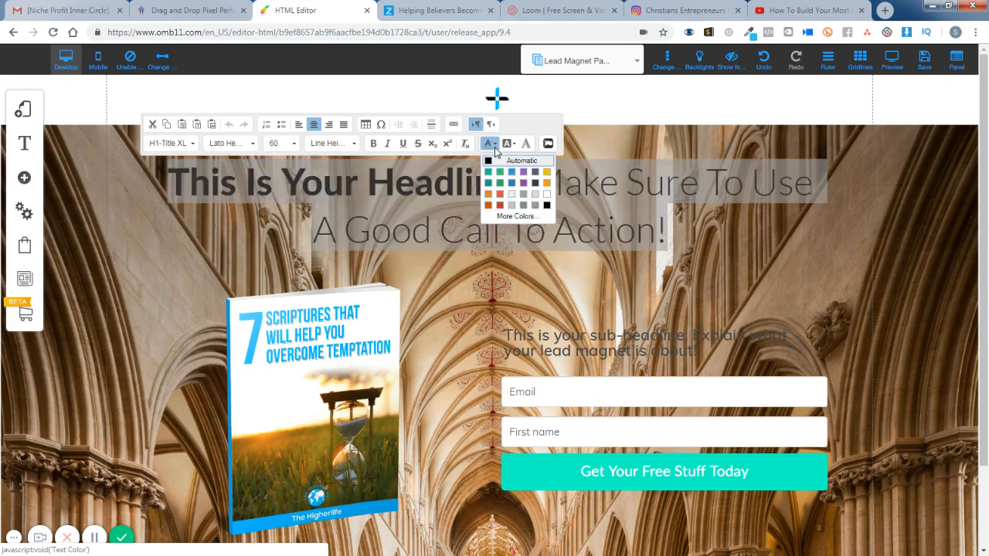
{"action": "left_click", "coordinate": [546, 200]}
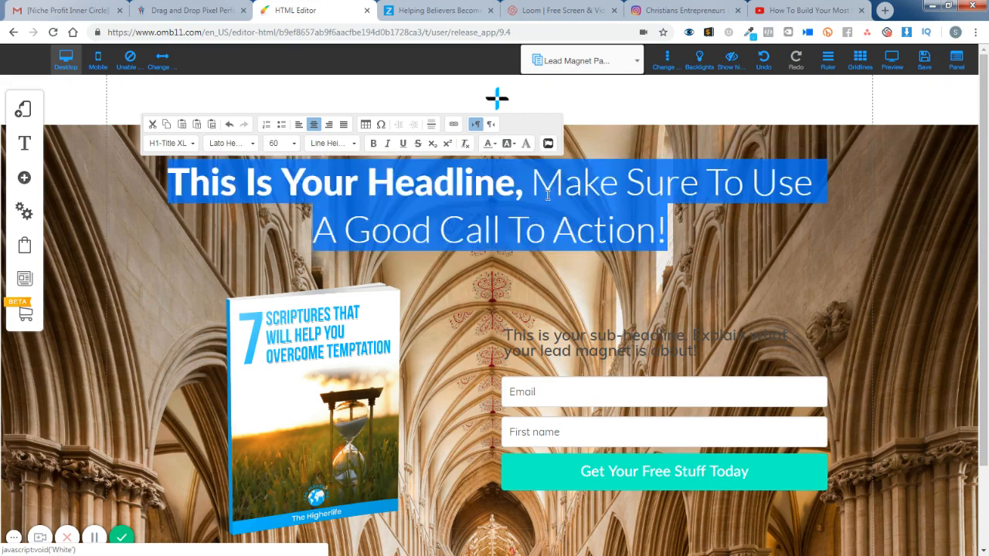
{"action": "left_click", "coordinate": [773, 235]}
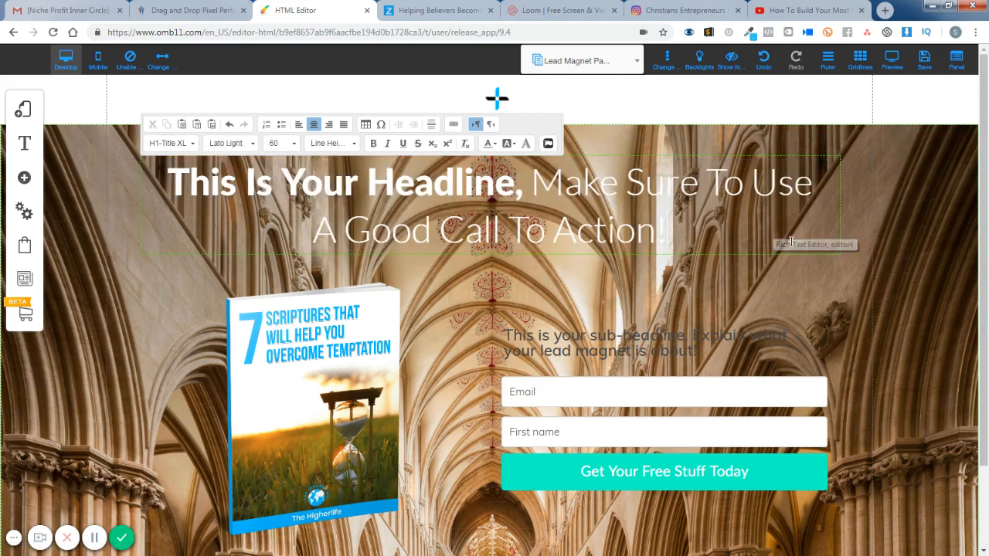
- Change the text colour of the sub-headline above the opt-in form to white
{"action": "left_click", "coordinate": [610, 347]}
{"action": "left_click_drag", "start_coordinate": [505, 337], "coordinate": [698, 353]}
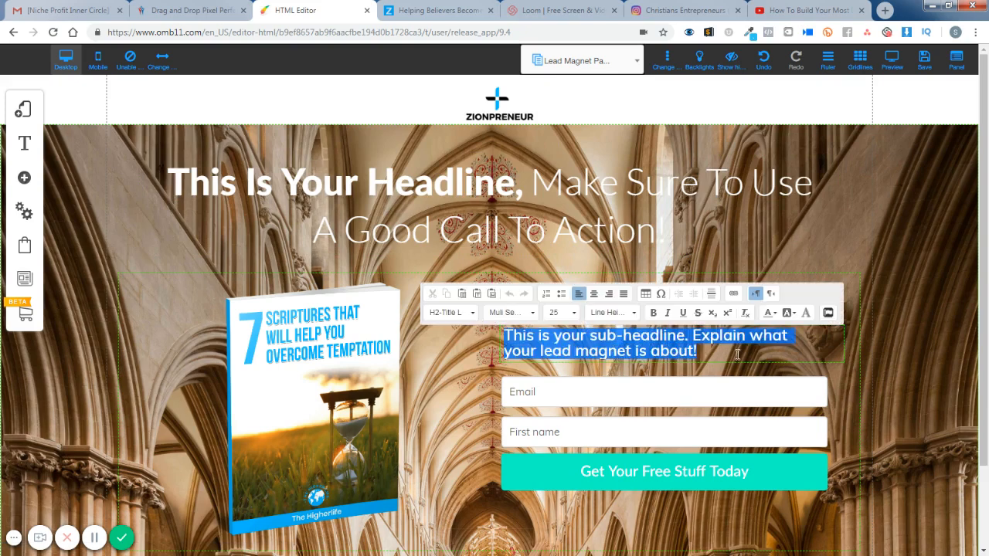
{"action": "left_click", "coordinate": [771, 313]}
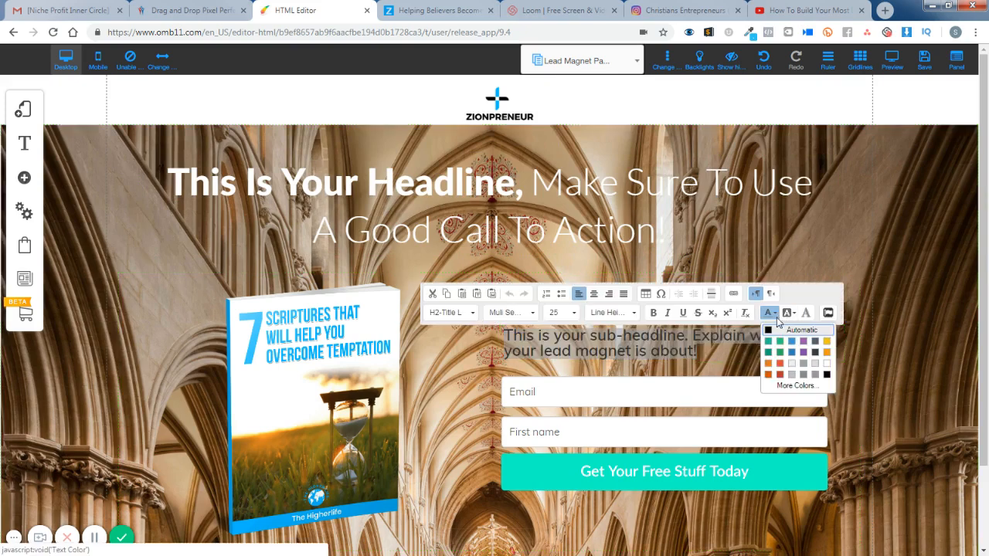
{"action": "left_click", "coordinate": [827, 363]}
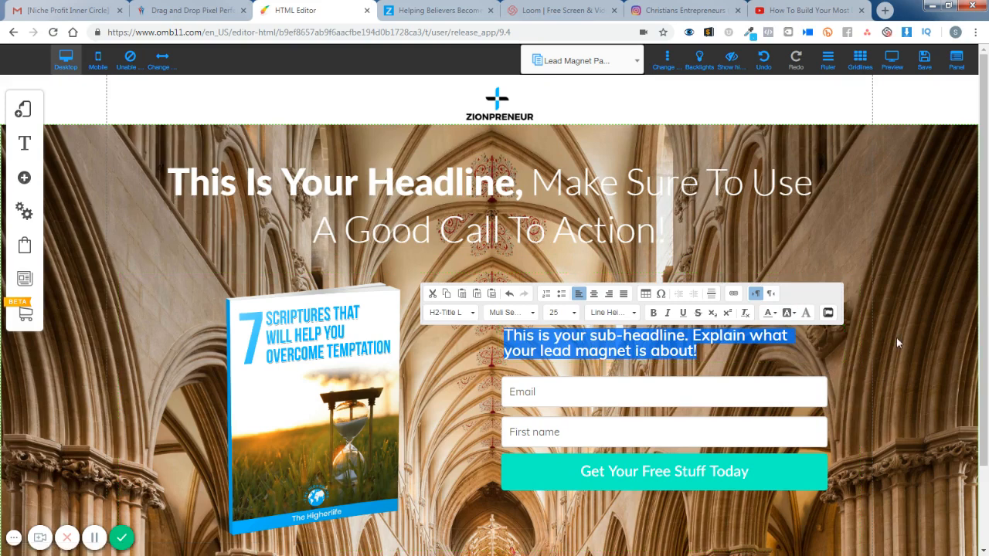
{"action": "left_click", "coordinate": [918, 331]}
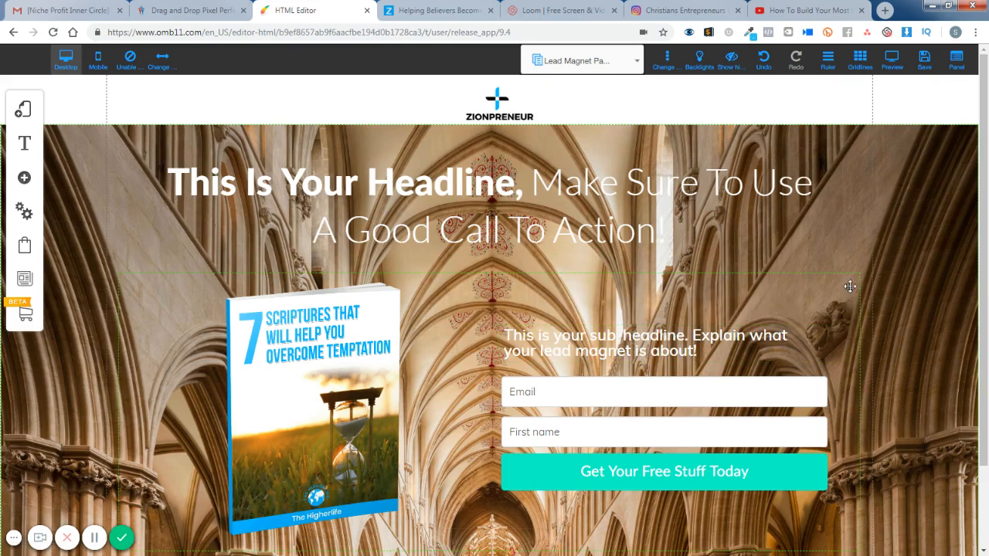
- Extend the content box upward behind the headline and reposition the book cover, opt-in form, sub-headline and headline inside it without overlaps
{"action": "left_click", "coordinate": [167, 299]}
{"action": "left_click_drag", "start_coordinate": [490, 276], "coordinate": [490, 148]}
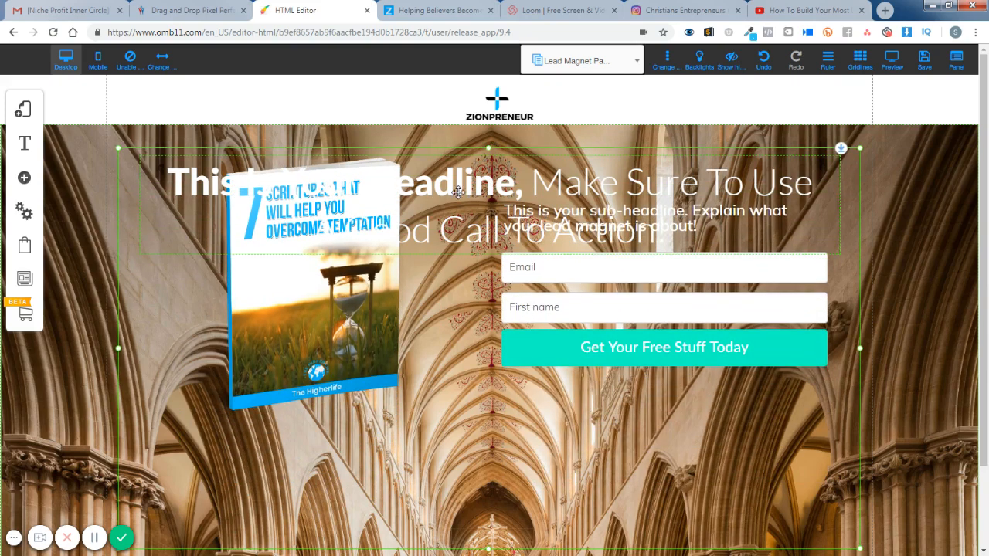
{"action": "left_click_drag", "start_coordinate": [329, 311], "coordinate": [361, 429]}
{"action": "left_click_drag", "start_coordinate": [745, 353], "coordinate": [745, 487]}
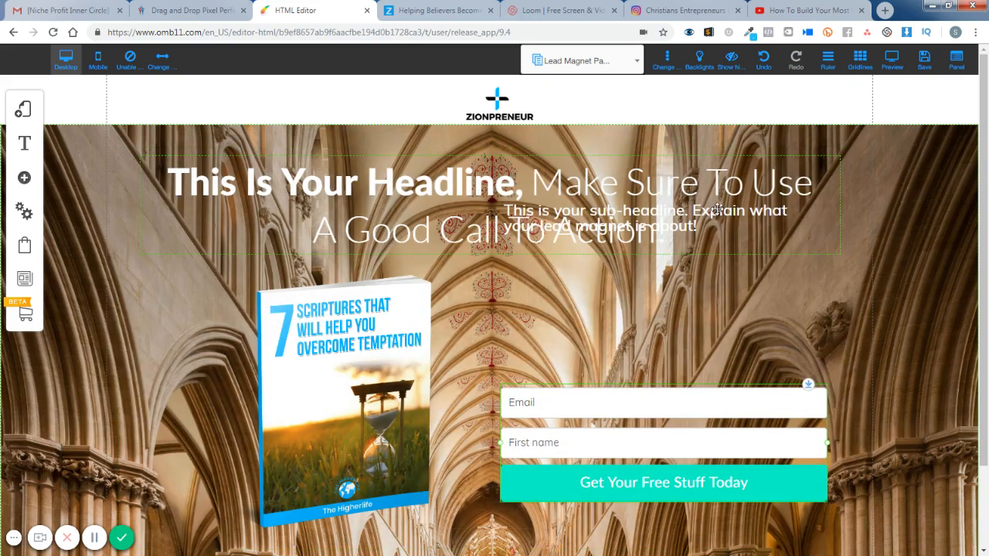
{"action": "left_click_drag", "start_coordinate": [728, 211], "coordinate": [655, 340]}
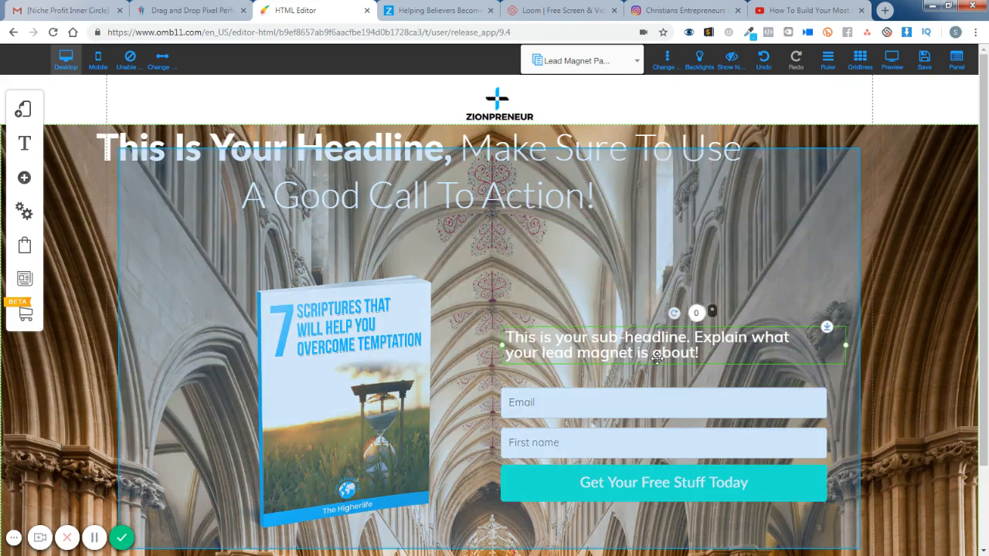
{"action": "left_click_drag", "start_coordinate": [550, 166], "coordinate": [611, 202]}
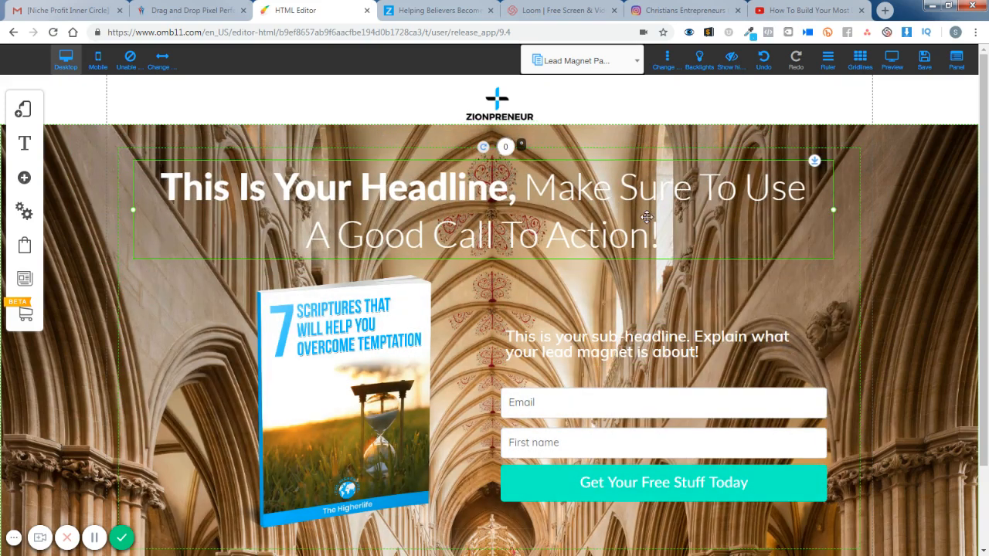
- Set the content box's inner background colour to the semi-transparent dark value rgba(30, 30, 30, 0.45)
{"action": "left_click", "coordinate": [770, 525]}
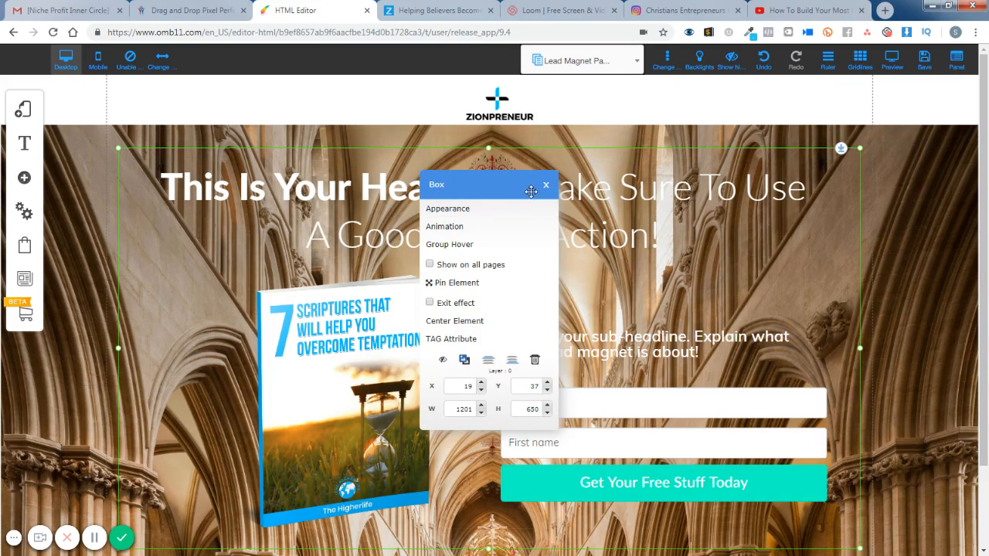
{"action": "left_click", "coordinate": [546, 185]}
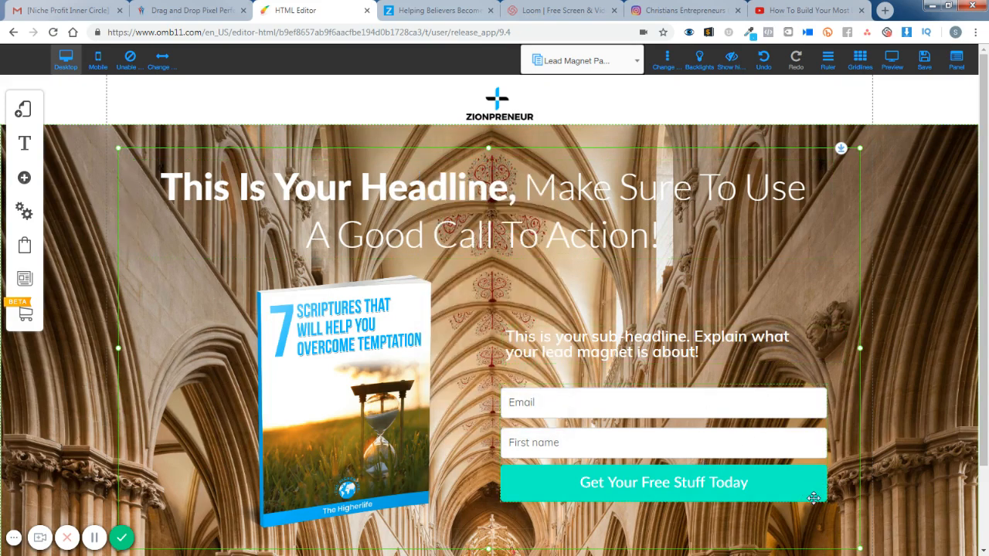
{"action": "scroll", "coordinate": [813, 499], "scroll_direction": "down", "scroll_amount": 1}
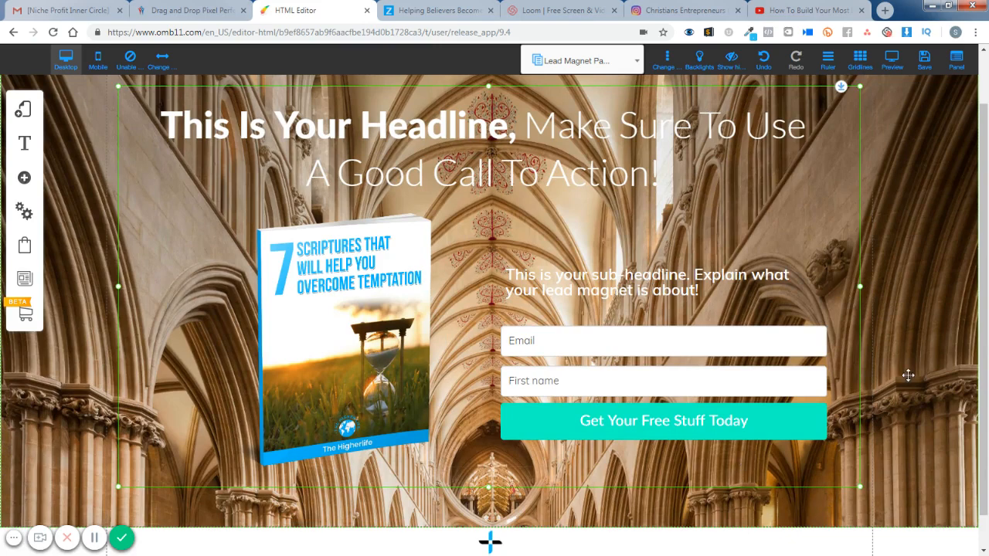
{"action": "left_click", "coordinate": [825, 237]}
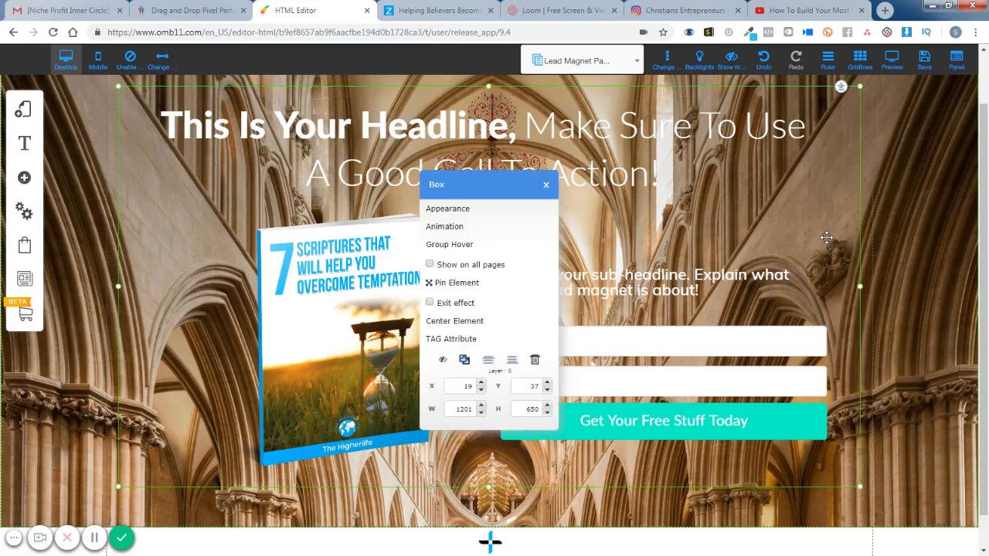
{"action": "left_click", "coordinate": [468, 216]}
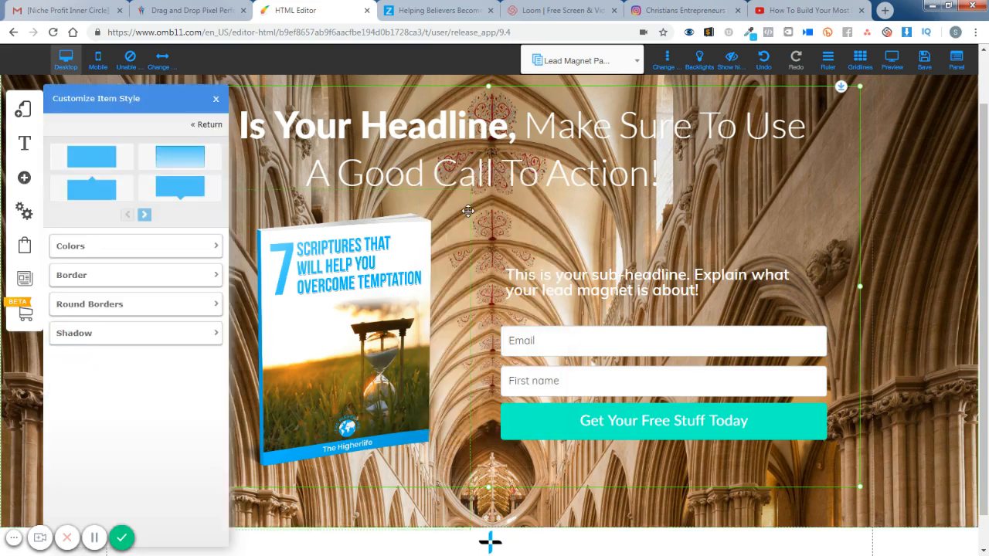
{"action": "left_click", "coordinate": [210, 252]}
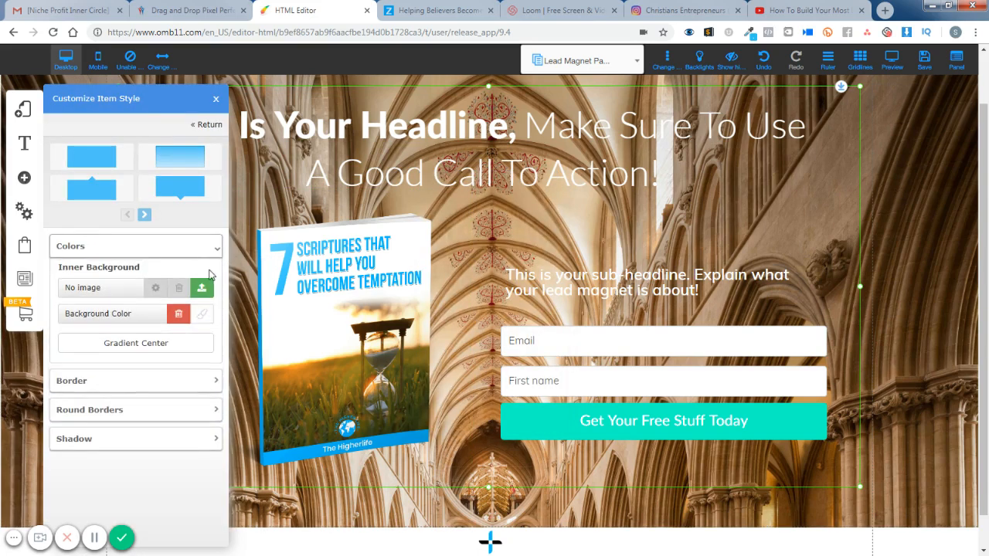
{"action": "left_click", "coordinate": [204, 317]}
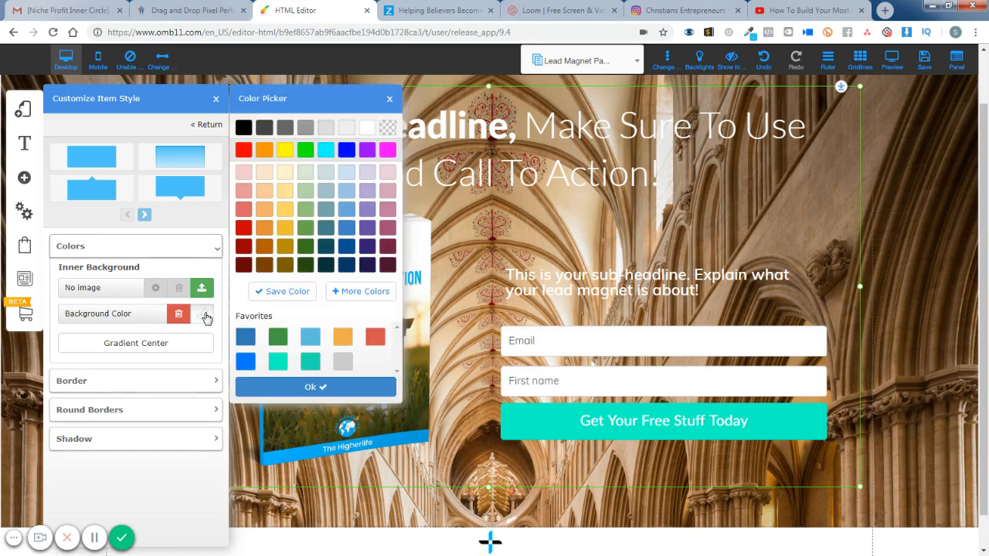
{"action": "left_click", "coordinate": [373, 291]}
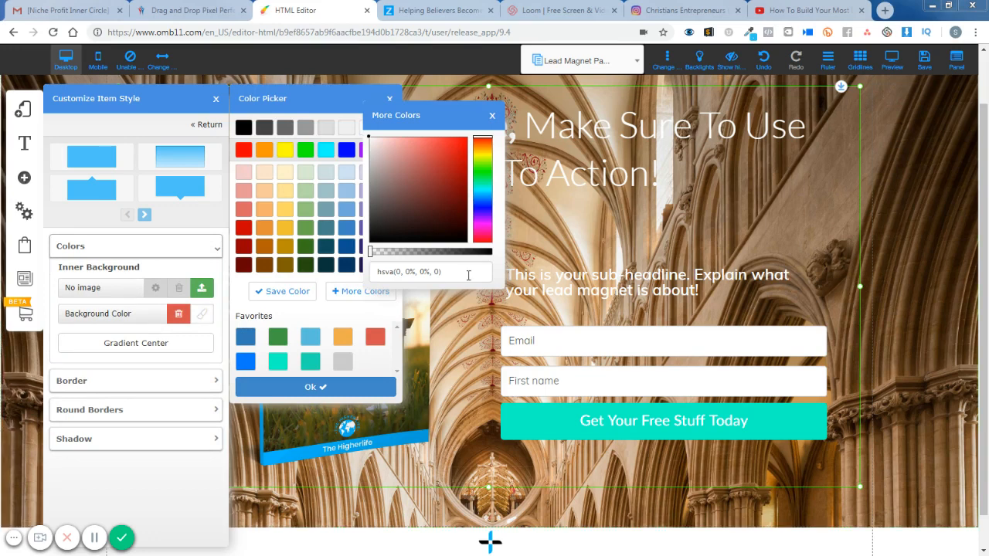
{"action": "left_click_drag", "start_coordinate": [468, 272], "coordinate": [335, 266]}
{"action": "type", "text": "rgba(30, 30, 30, 0.45)"}
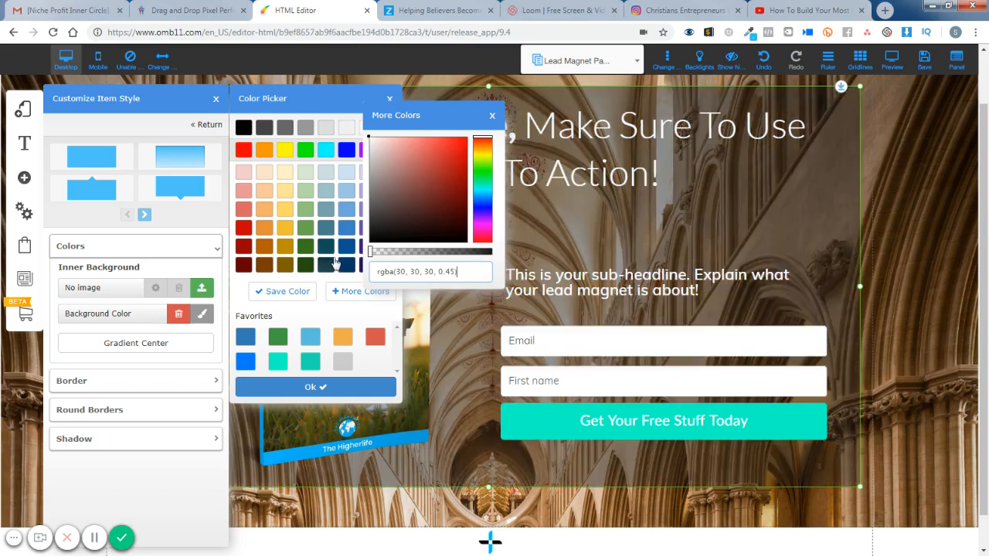
- Save the box's overlay colour to the favourites, confirm it and close the style settings
{"action": "left_click", "coordinate": [498, 276]}
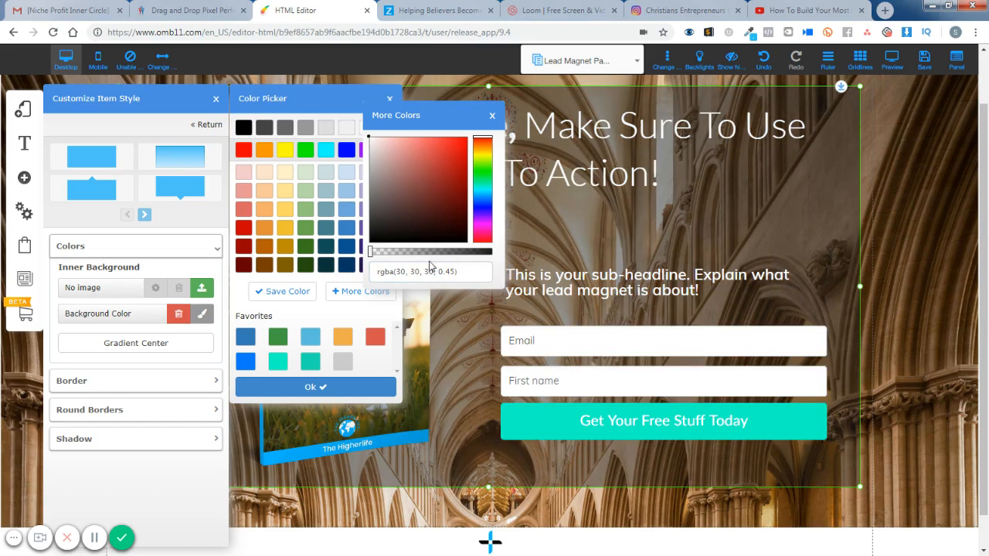
{"action": "left_click", "coordinate": [262, 290]}
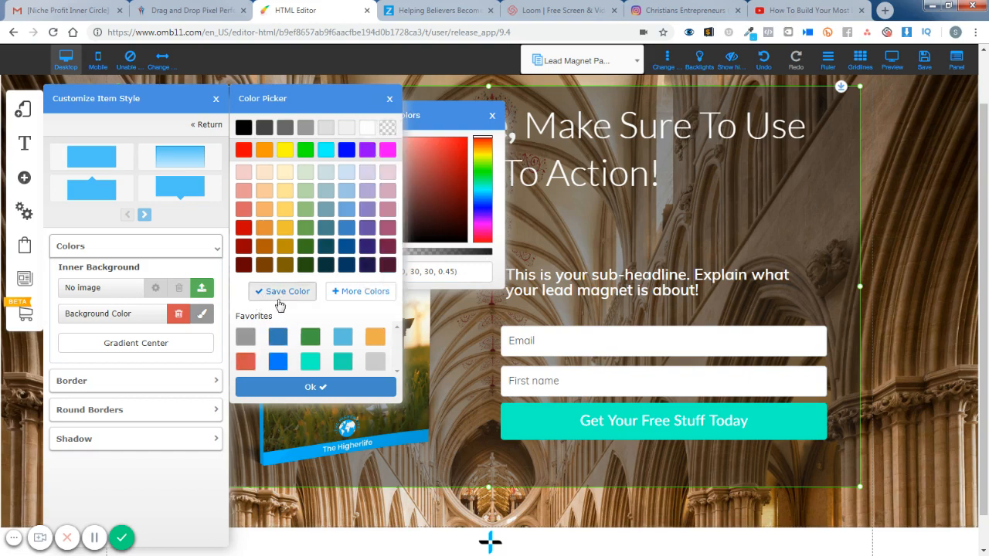
{"action": "left_click", "coordinate": [333, 389]}
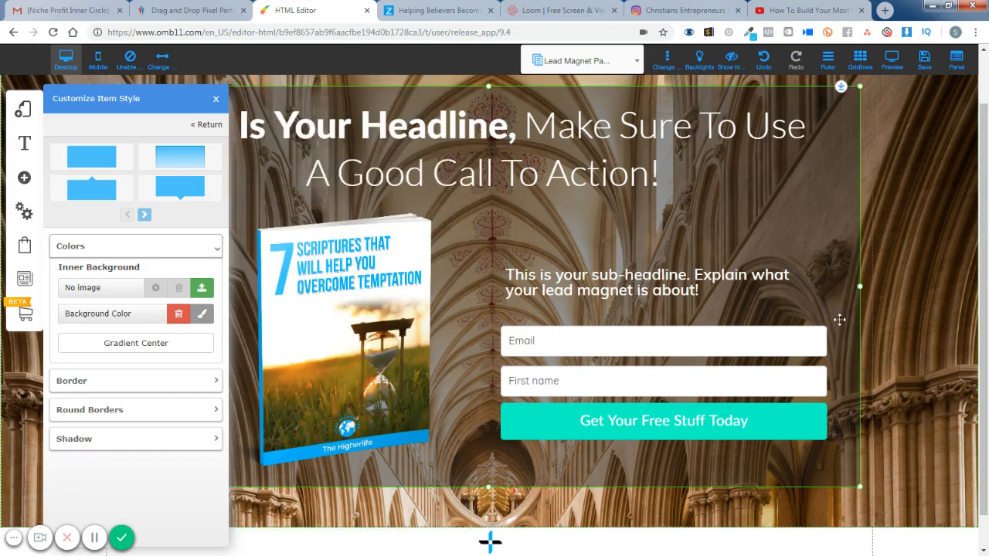
{"action": "left_click", "coordinate": [947, 285]}
{"action": "scroll", "coordinate": [954, 363], "scroll_direction": "up", "scroll_amount": 1}
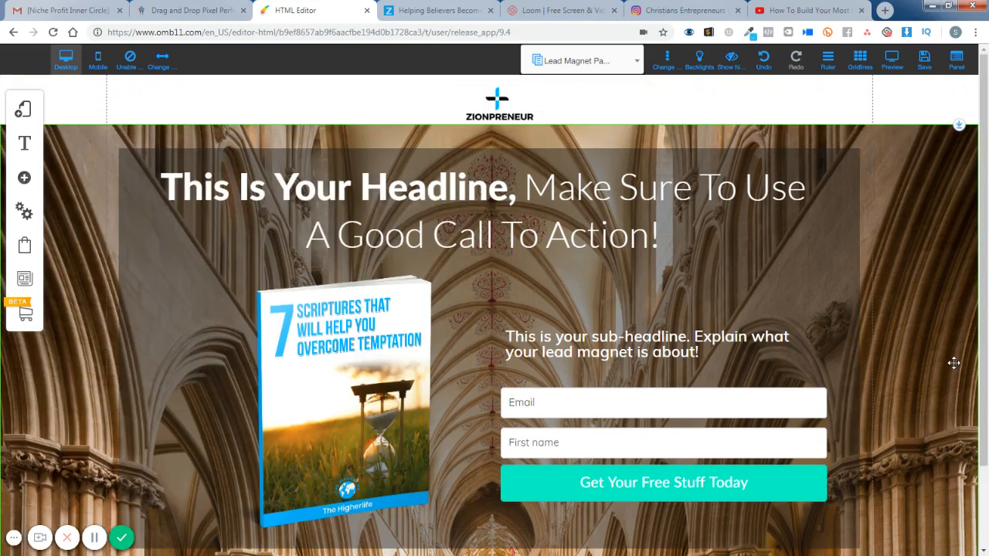
- Move the dark content box with its headline, book cover and form up to the top edge of the background image section
{"action": "scroll", "coordinate": [954, 363], "scroll_direction": "down", "scroll_amount": 2}
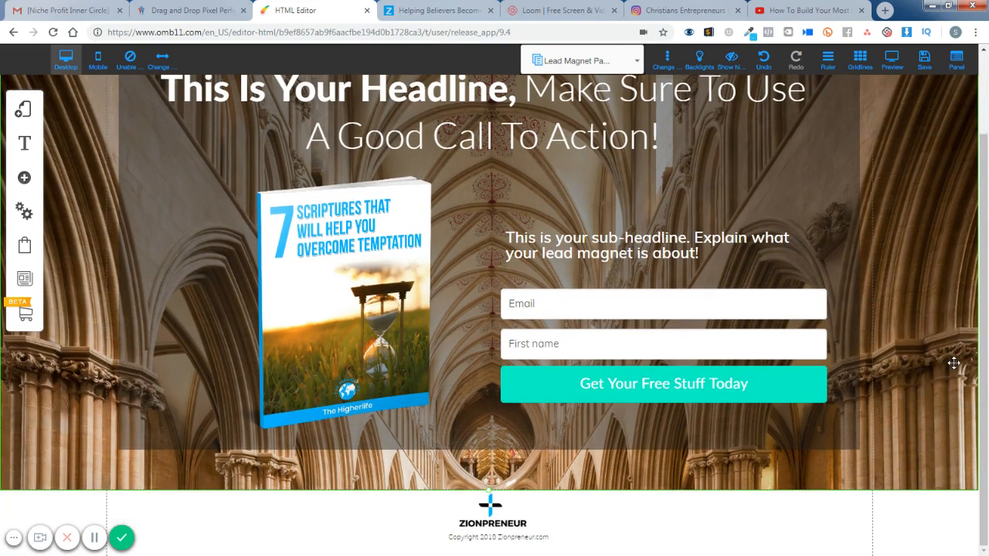
{"action": "scroll", "coordinate": [953, 363], "scroll_direction": "up", "scroll_amount": 2}
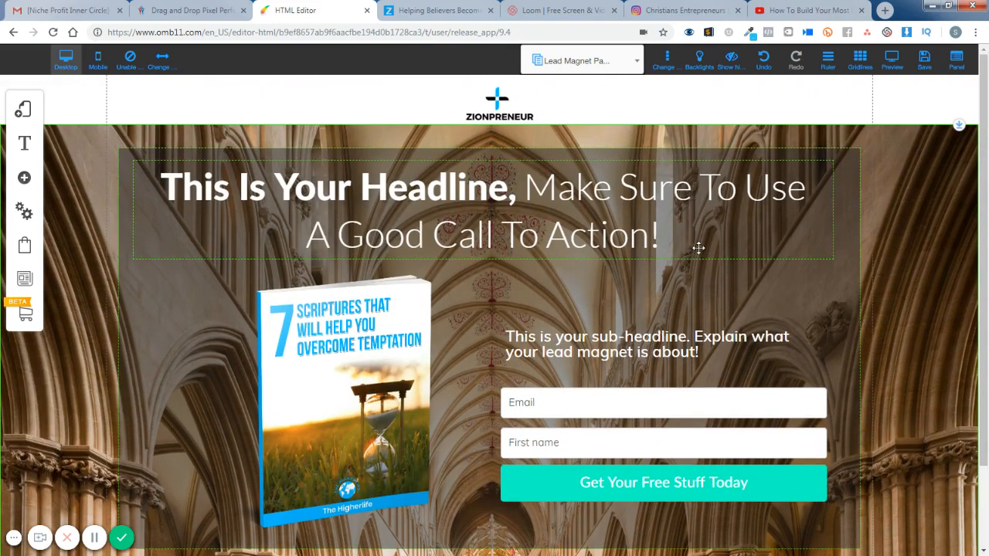
{"action": "left_click", "coordinate": [825, 292]}
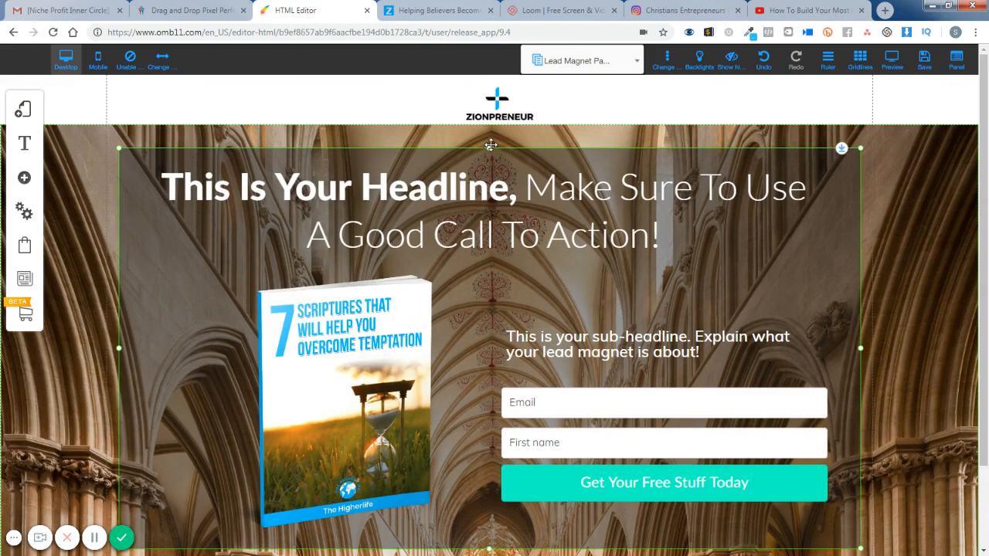
{"action": "left_click_drag", "start_coordinate": [489, 151], "coordinate": [493, 142]}
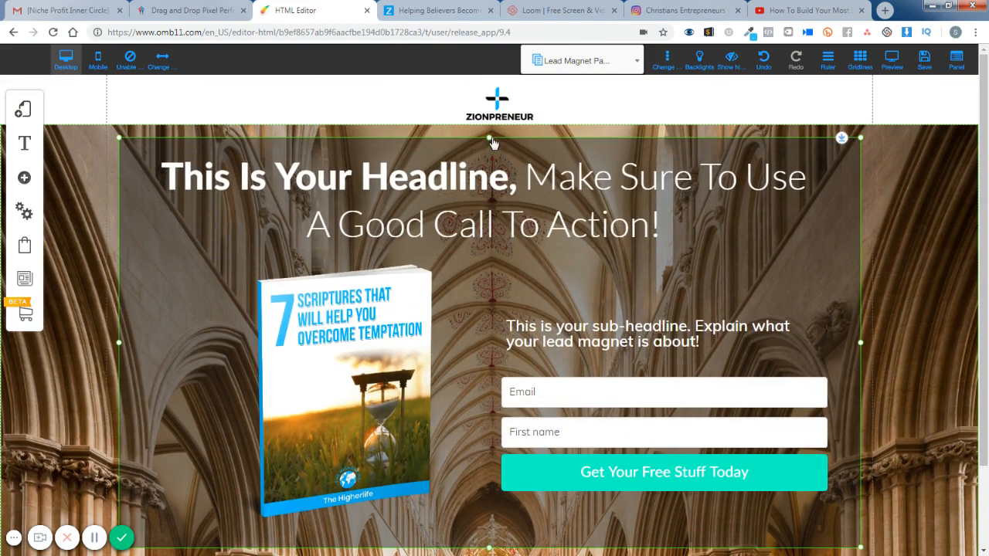
{"action": "left_click_drag", "start_coordinate": [842, 138], "coordinate": [845, 116]}
- Extend the content box's lower edge down to the bottom of the background image section
{"action": "scroll", "coordinate": [503, 431], "scroll_direction": "down", "scroll_amount": 3}
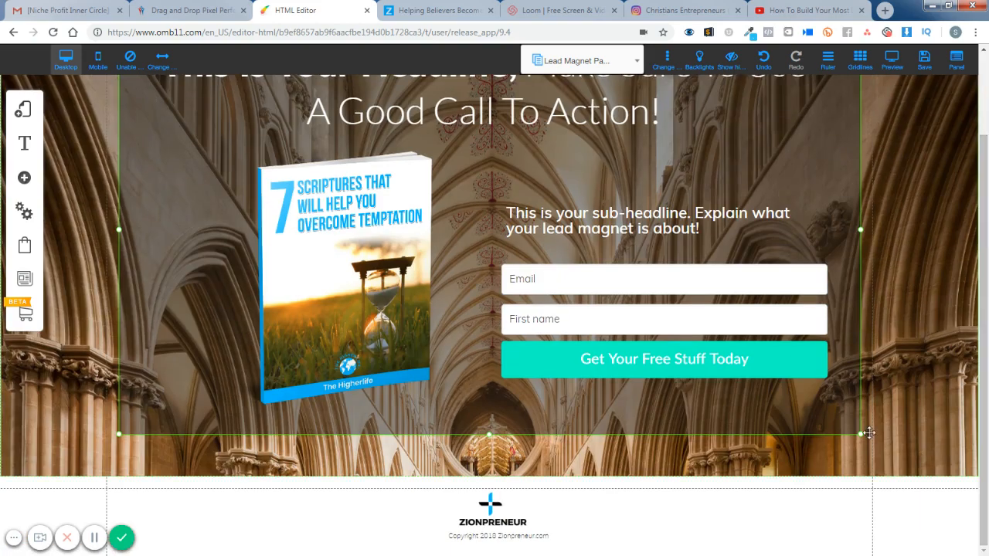
{"action": "left_click_drag", "start_coordinate": [499, 431], "coordinate": [484, 477]}
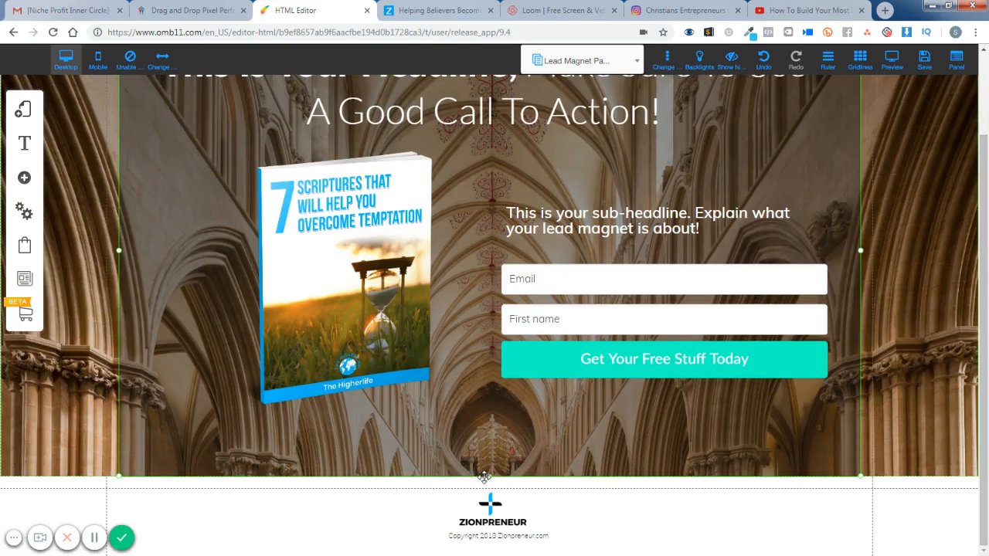
{"action": "scroll", "coordinate": [948, 284], "scroll_direction": "up", "scroll_amount": 3}
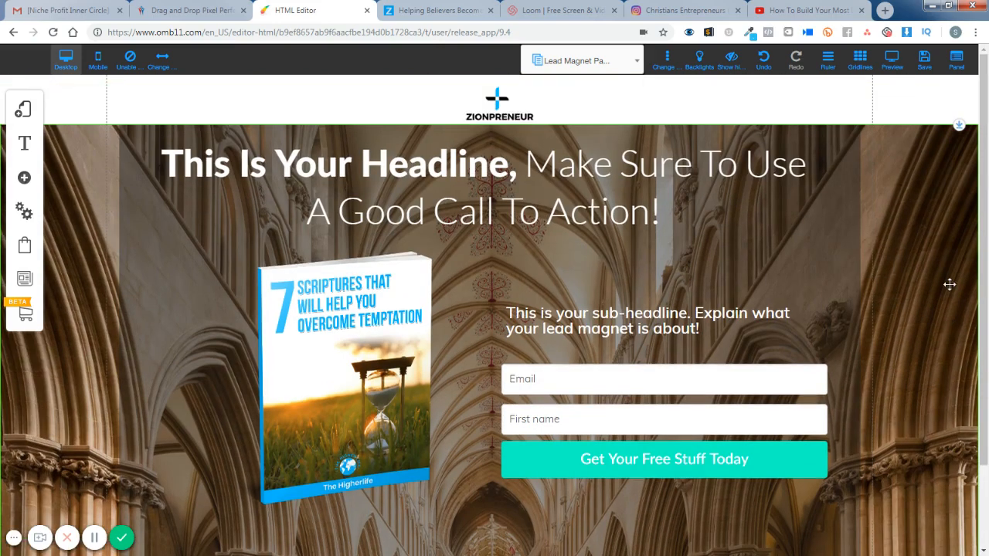
- Save the changes to the Lead Magnet Page, preview the page and return to editing
{"action": "left_click", "coordinate": [924, 61]}
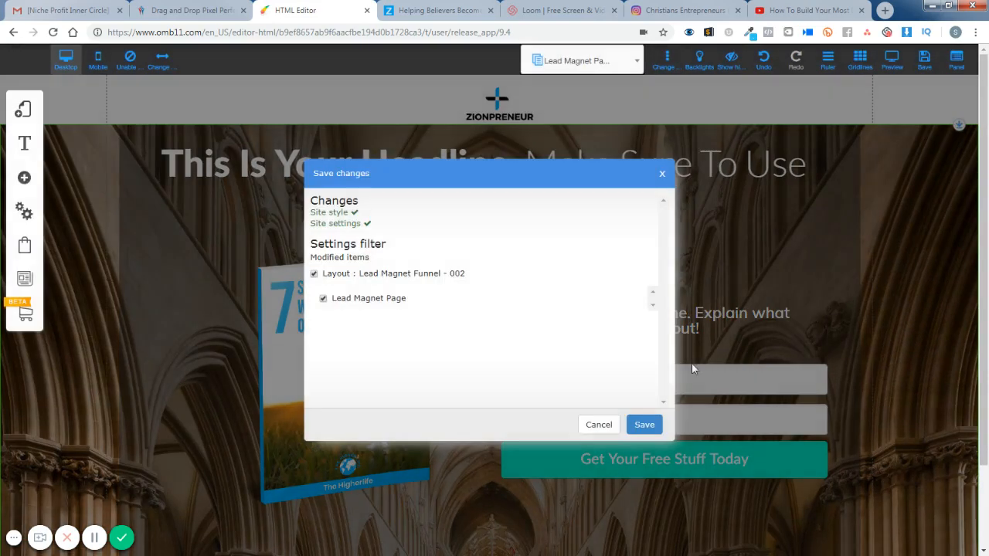
{"action": "left_click", "coordinate": [644, 424]}
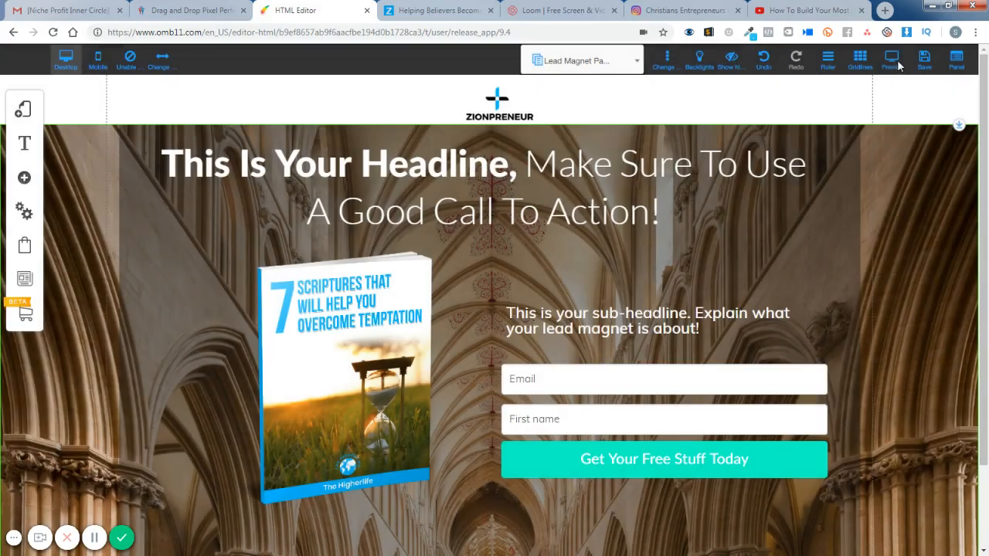
{"action": "left_click", "coordinate": [892, 60]}
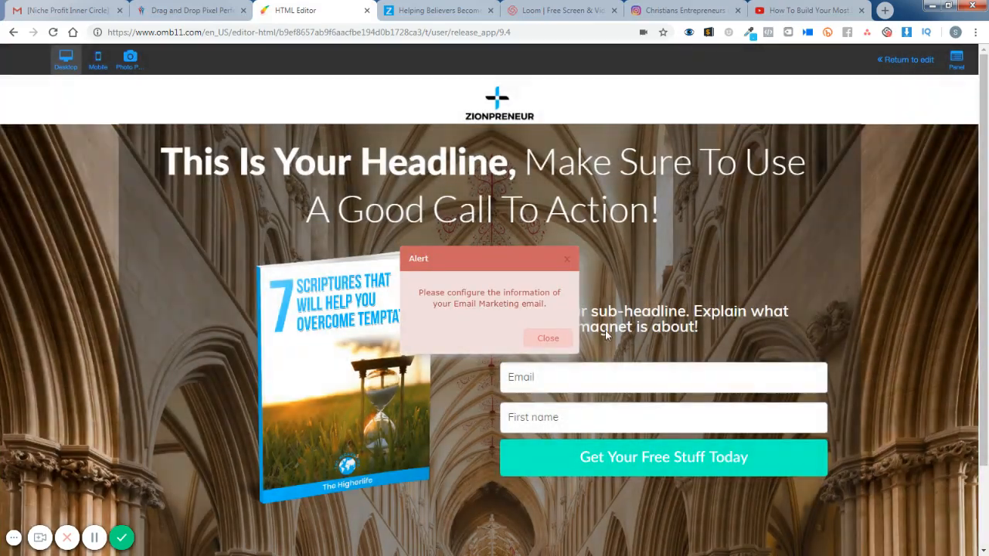
{"action": "left_click", "coordinate": [548, 340]}
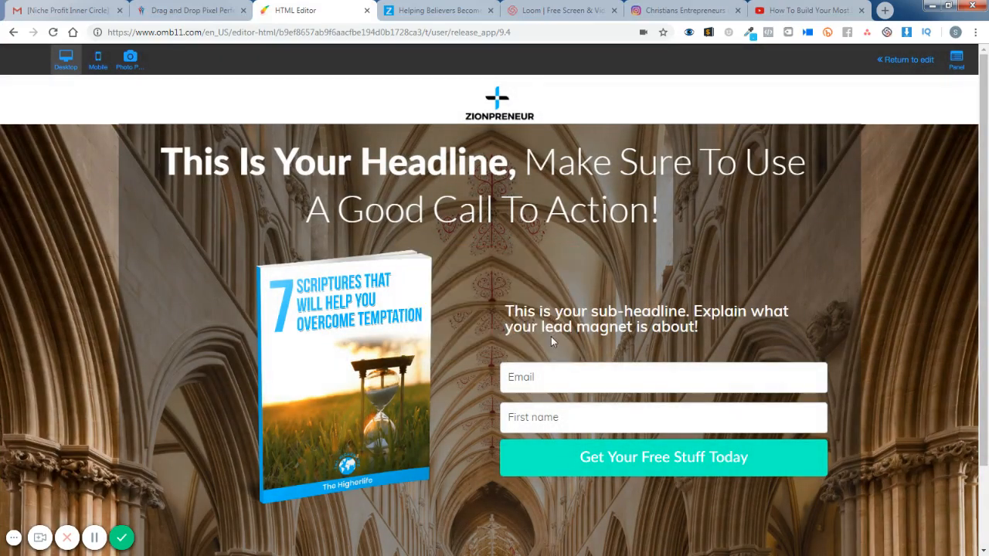
{"action": "left_click", "coordinate": [909, 67]}
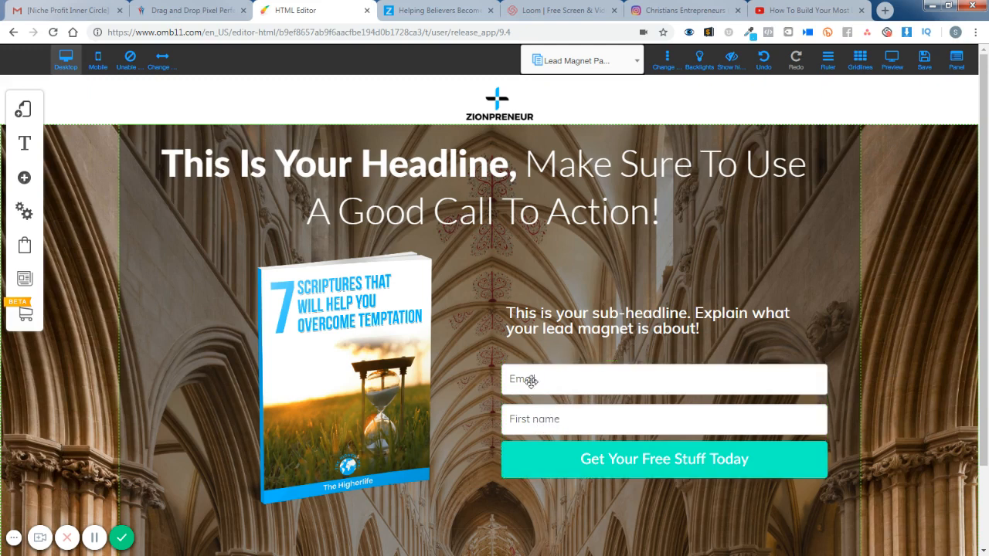
- Configure the opt-in form to use MailingBoss with the Higher Life list
{"action": "left_click", "coordinate": [548, 459]}
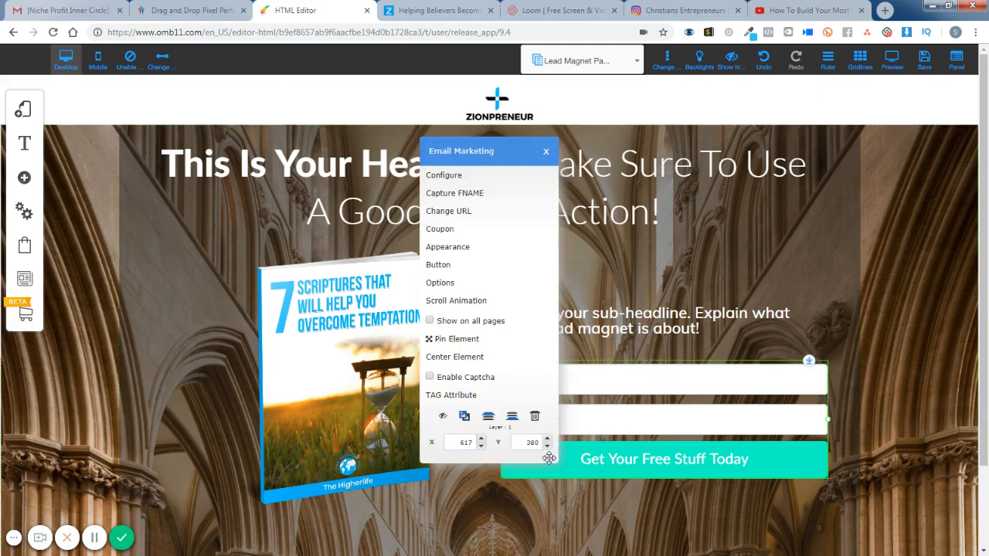
{"action": "left_click", "coordinate": [459, 177]}
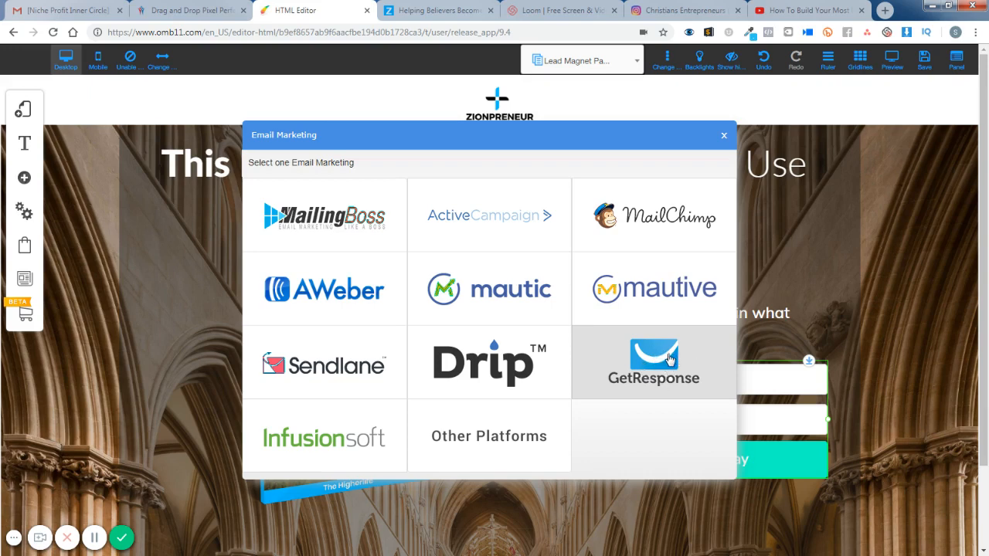
{"action": "left_click", "coordinate": [349, 219]}
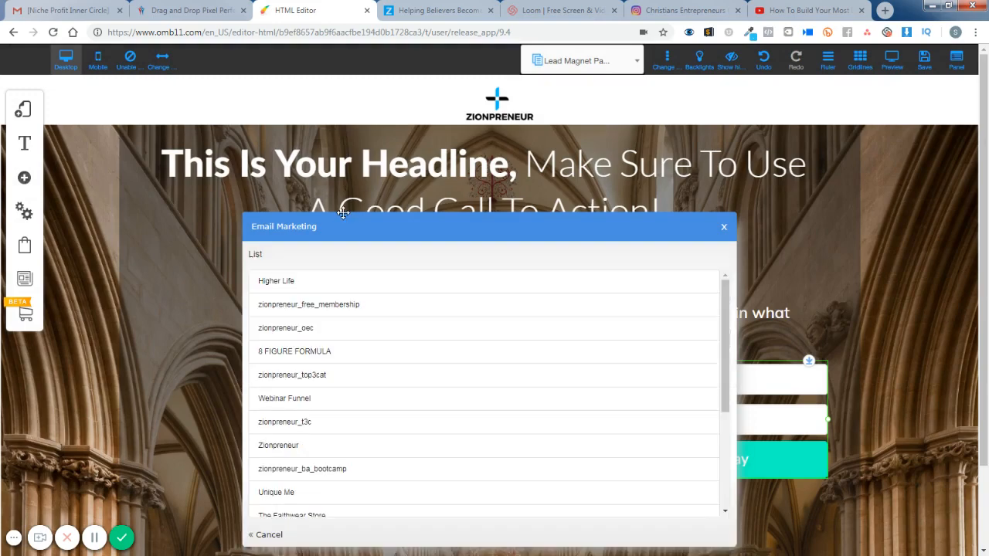
{"action": "left_click", "coordinate": [287, 282]}
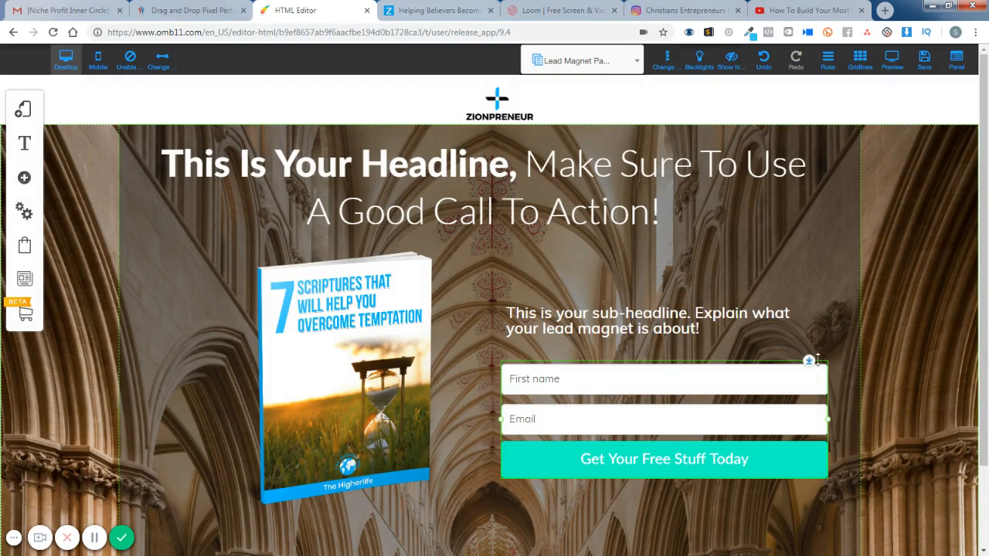
- Open the opt-in form's Mailmkt Yes style and review its form label and form field settings
{"action": "scroll", "coordinate": [898, 347], "scroll_direction": "down", "scroll_amount": 2}
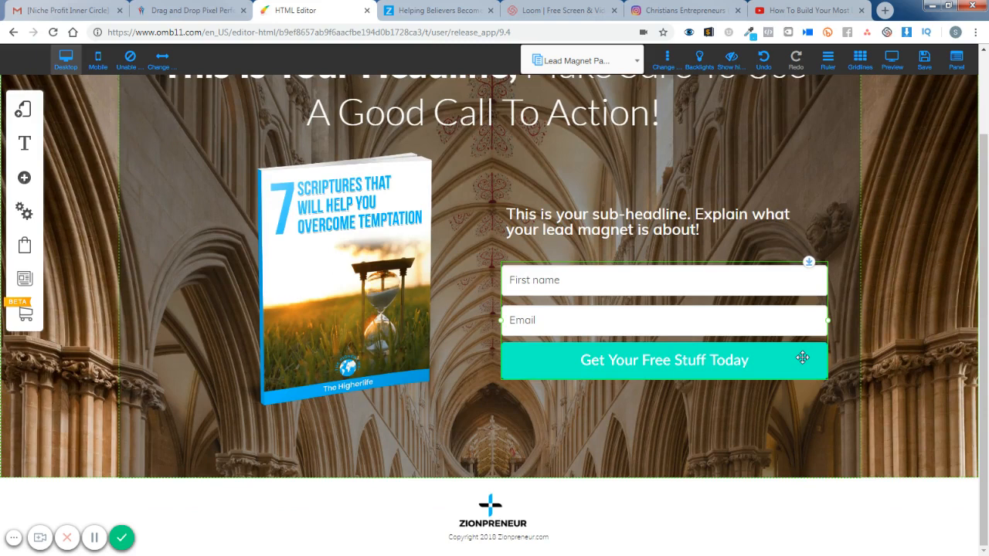
{"action": "right_click", "coordinate": [546, 360]}
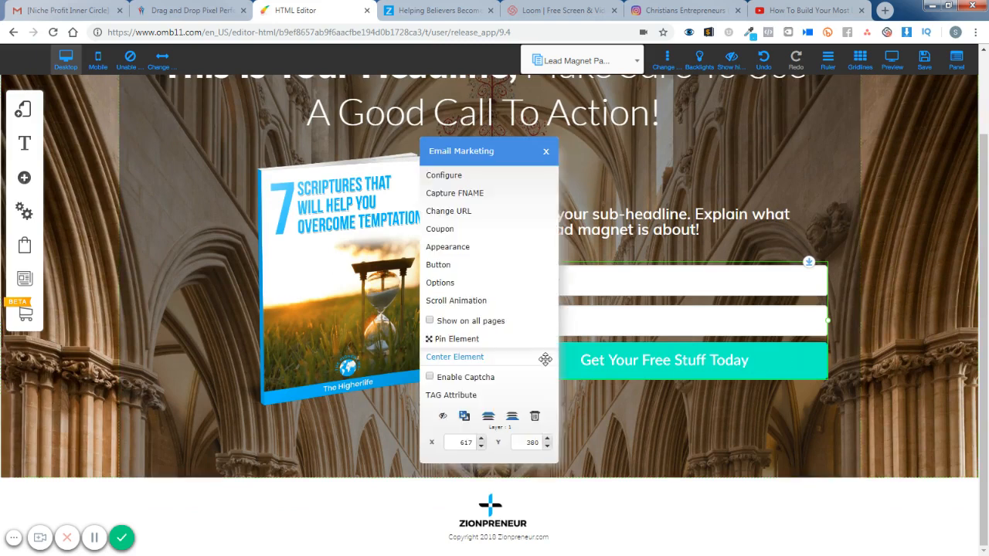
{"action": "left_click", "coordinate": [472, 247]}
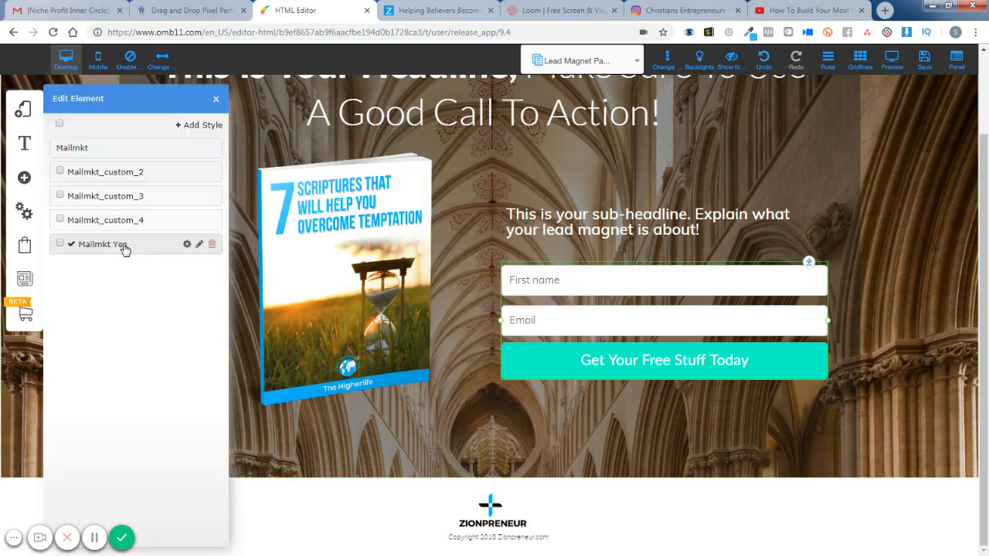
{"action": "left_click", "coordinate": [186, 244]}
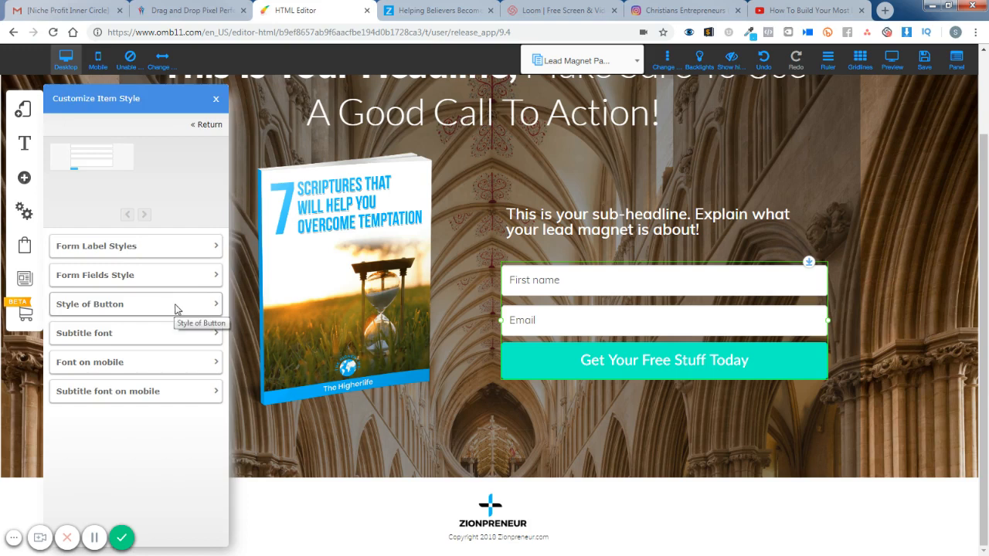
{"action": "left_click", "coordinate": [190, 255]}
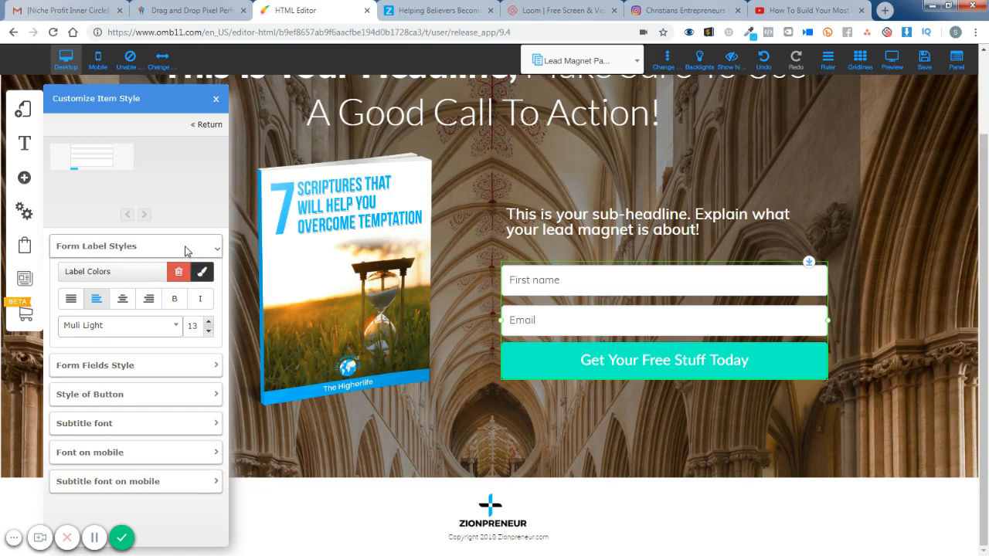
{"action": "left_click", "coordinate": [186, 248]}
{"action": "left_click", "coordinate": [190, 275]}
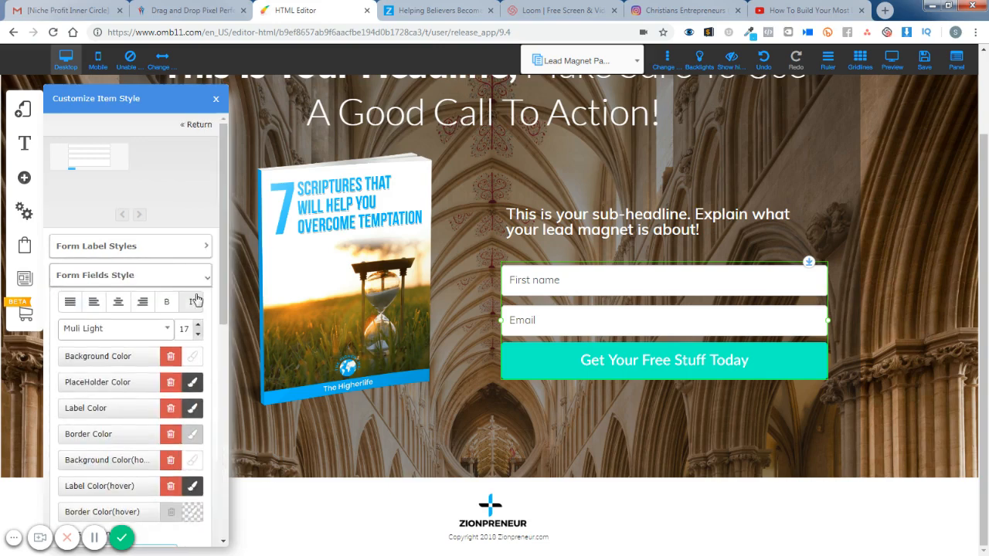
{"action": "scroll", "coordinate": [197, 347], "scroll_direction": "down", "scroll_amount": 6}
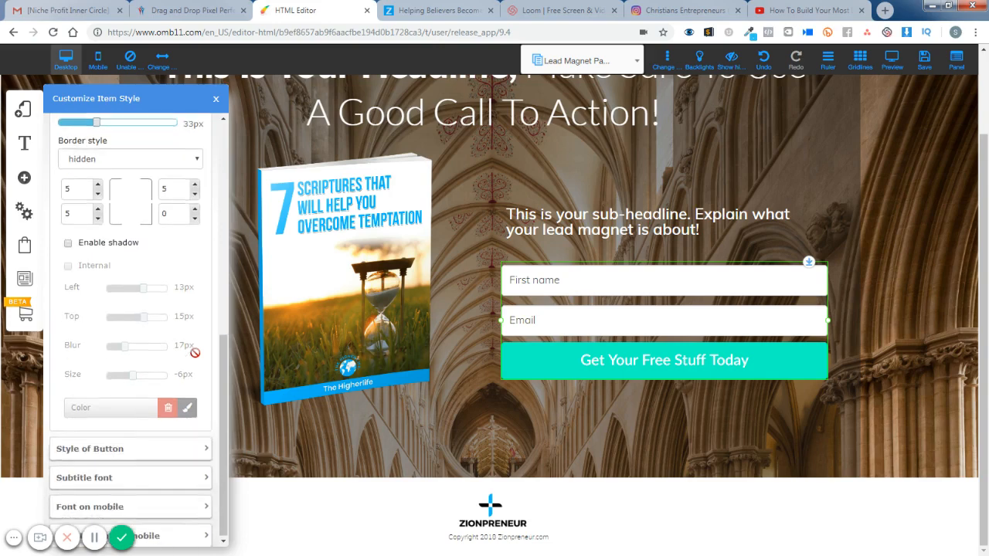
{"action": "scroll", "coordinate": [194, 352], "scroll_direction": "up", "scroll_amount": 10}
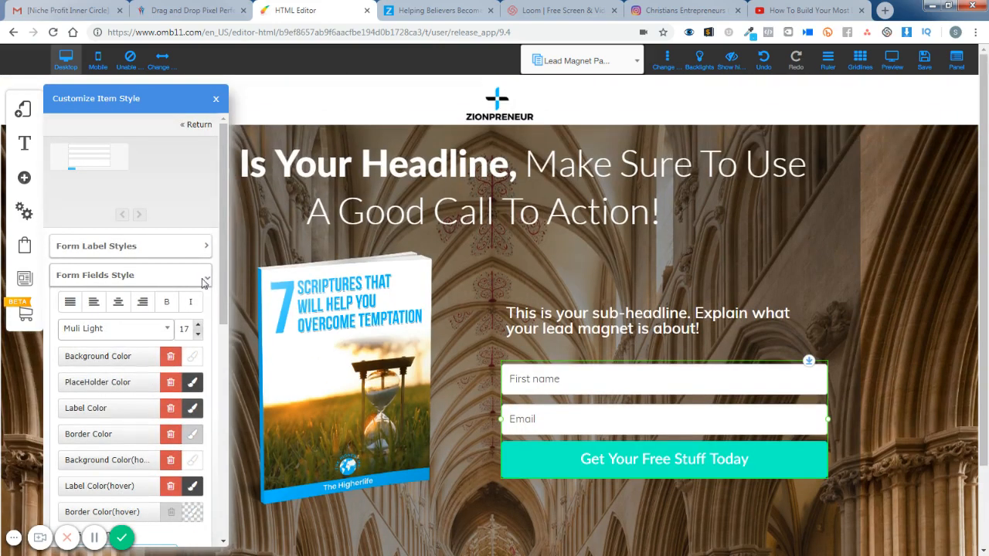
{"action": "left_click", "coordinate": [205, 279]}
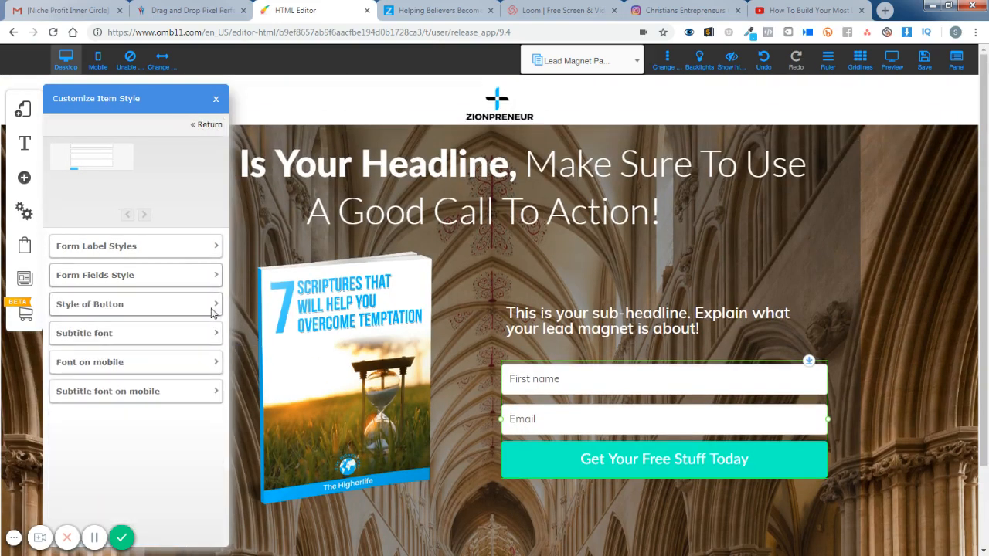
- Set the background colour of the form's button to the bright blue rgb(0, 186, 255)
{"action": "left_click", "coordinate": [214, 308]}
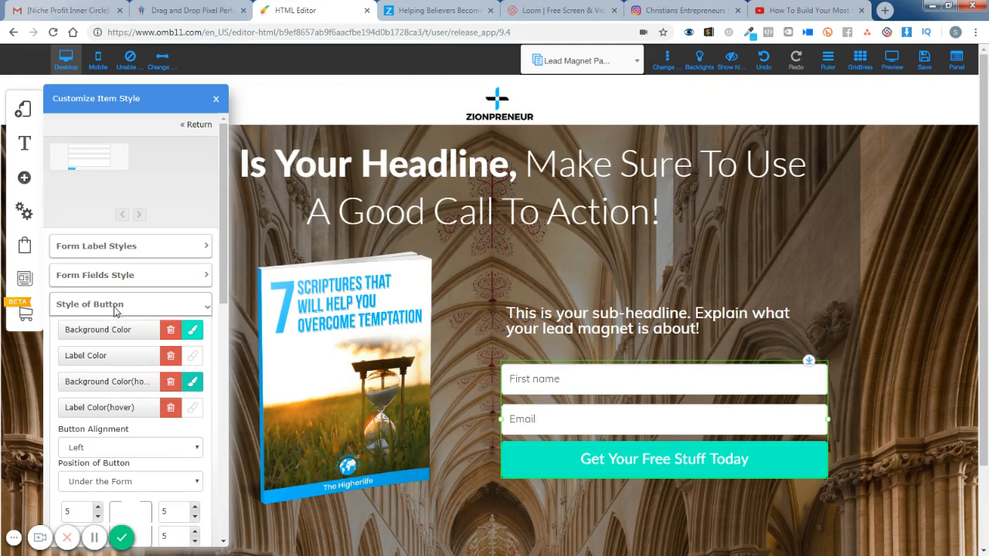
{"action": "left_click", "coordinate": [194, 331]}
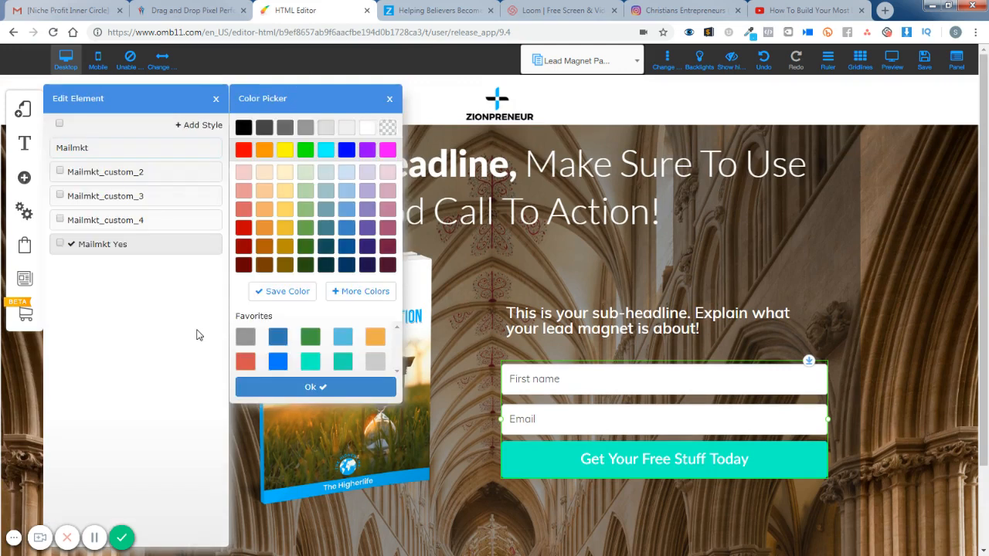
{"action": "left_click", "coordinate": [359, 293]}
{"action": "key", "text": "ctrl+a"}
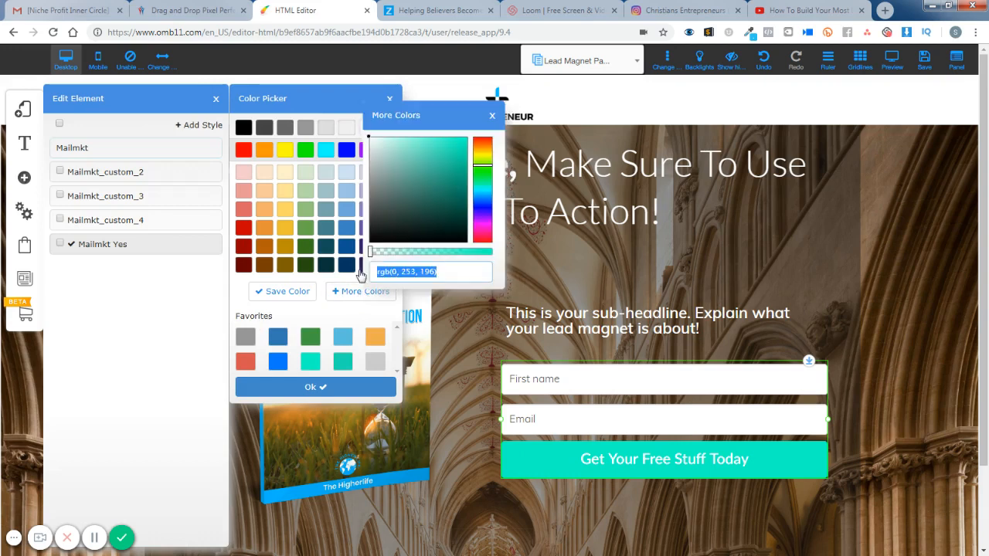
{"action": "type", "text": "00baff"}
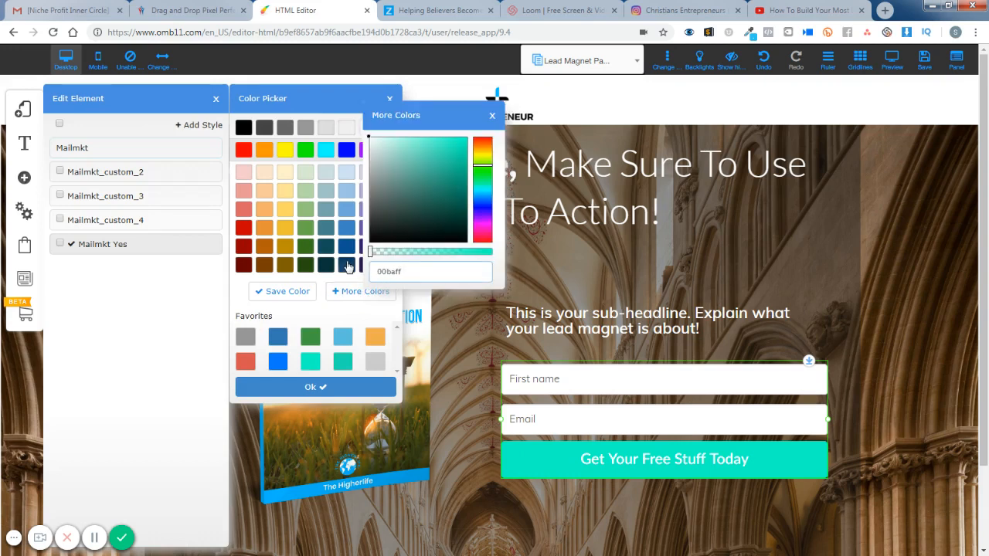
{"action": "left_click", "coordinate": [500, 279]}
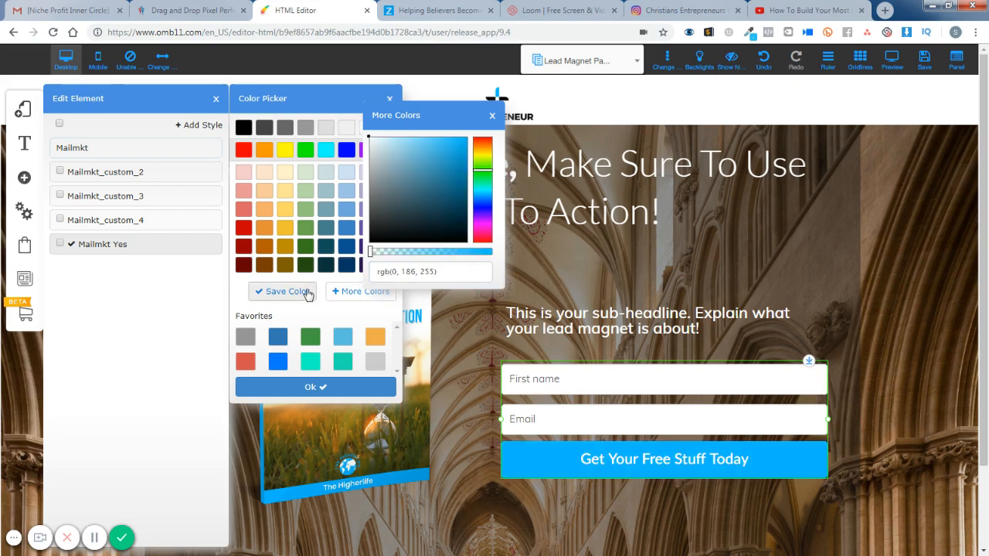
- Save the button's new blue to the favourite colours and confirm the background colour
{"action": "left_click", "coordinate": [280, 292]}
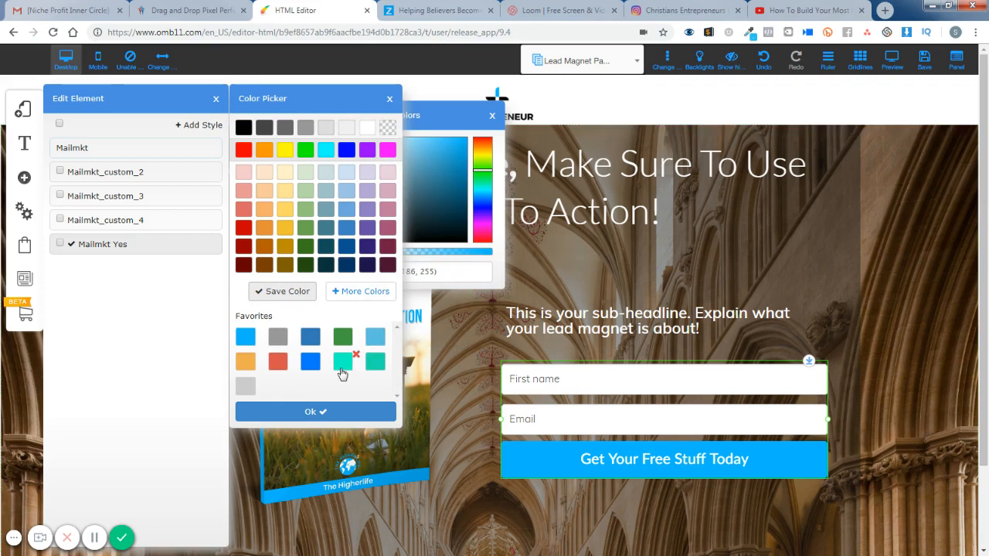
{"action": "left_click", "coordinate": [492, 115]}
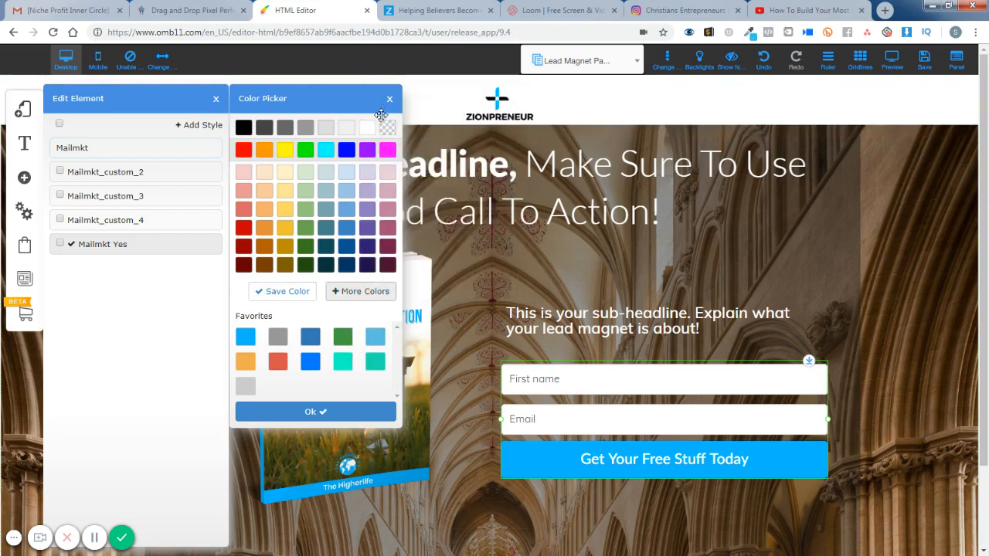
{"action": "left_click", "coordinate": [312, 411]}
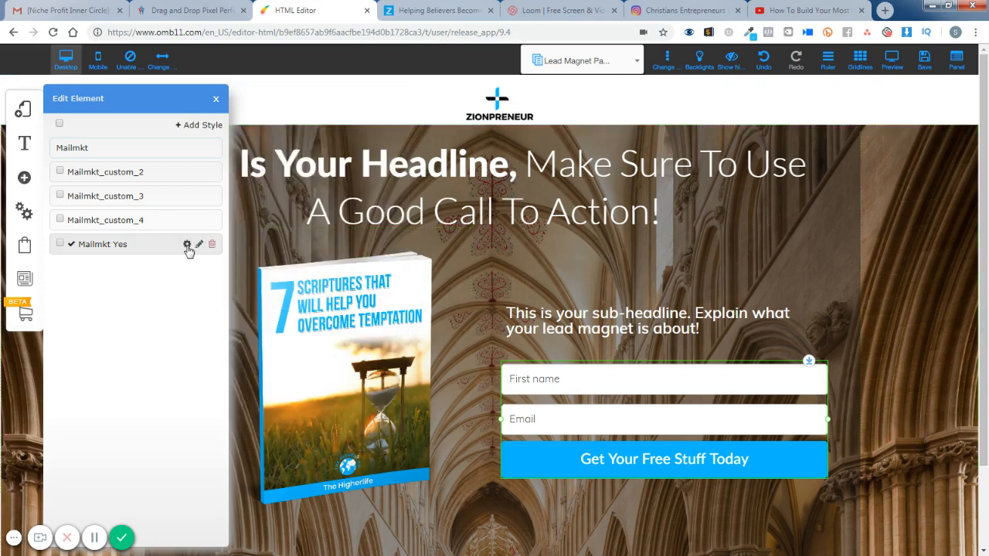
- Set the hover background colour of the opt-in form's button to the saved favourite bright blue in the Mailmkt Yes style
{"action": "left_click", "coordinate": [186, 246]}
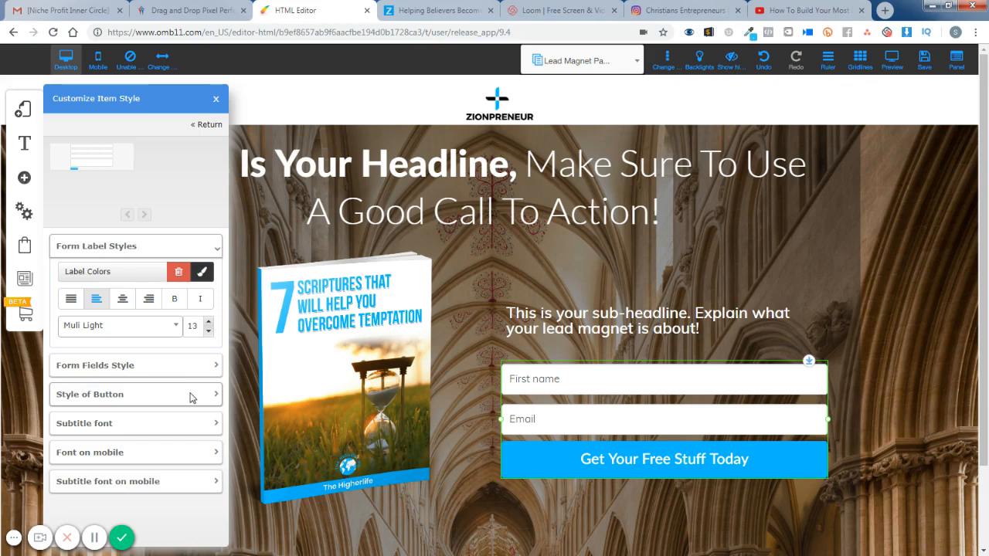
{"action": "left_click", "coordinate": [191, 396]}
{"action": "left_click", "coordinate": [192, 383]}
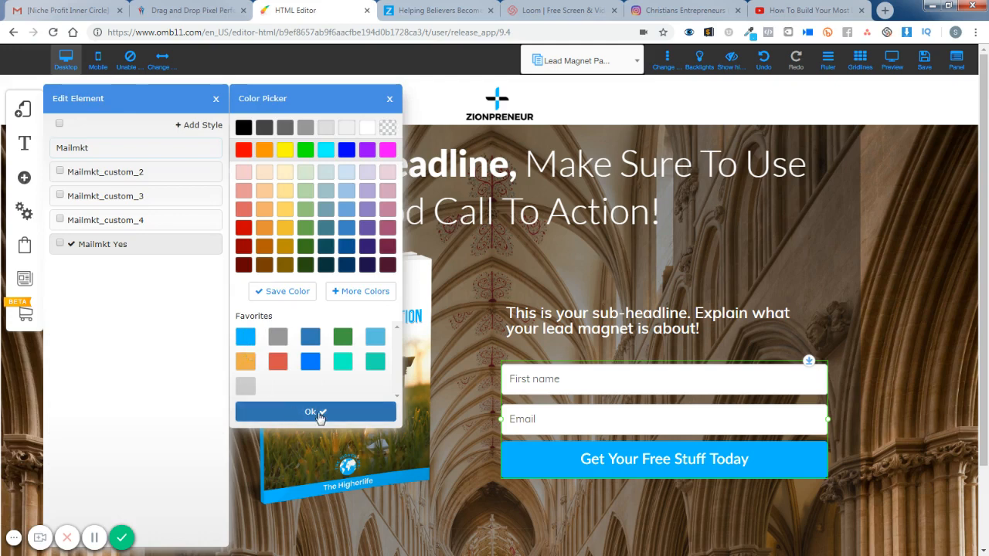
{"action": "left_click", "coordinate": [247, 411]}
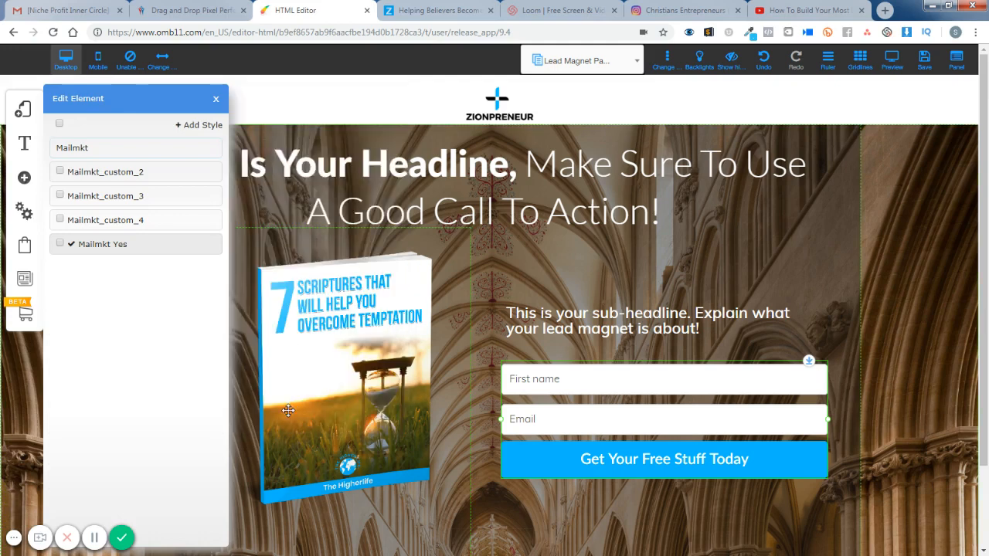
{"action": "left_click", "coordinate": [215, 98]}
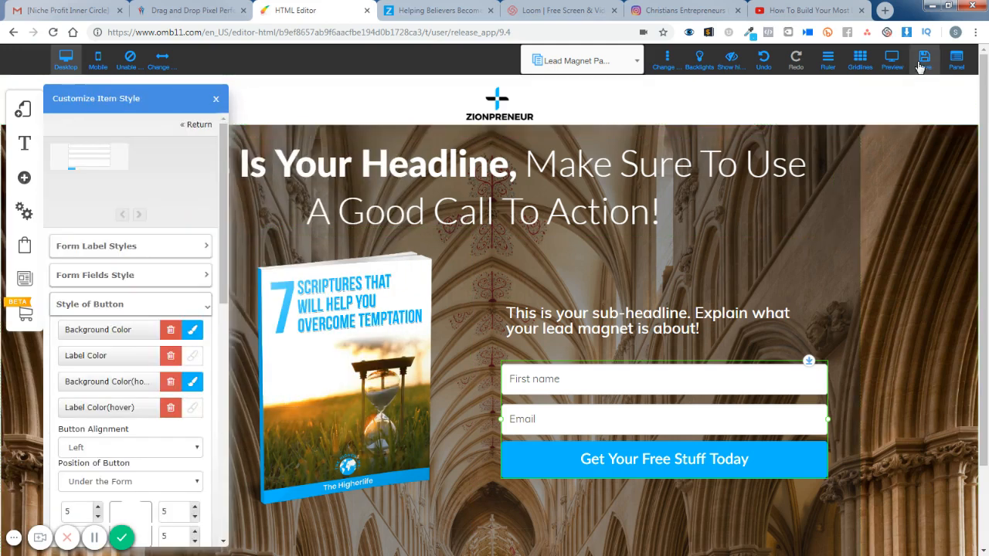
{"action": "left_click", "coordinate": [217, 99]}
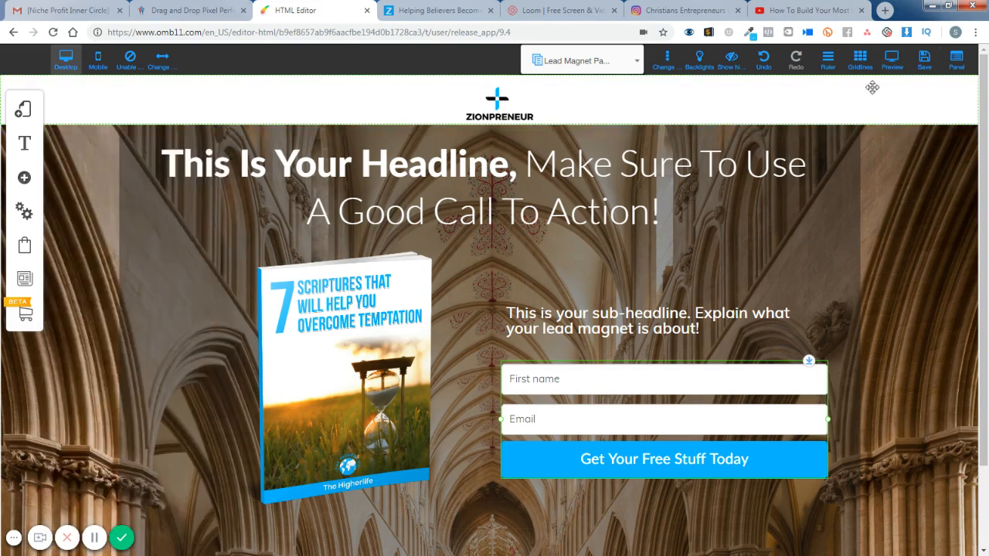
- Save the changes to the Lead Magnet Page, including the site style and site settings
{"action": "left_click", "coordinate": [921, 63]}
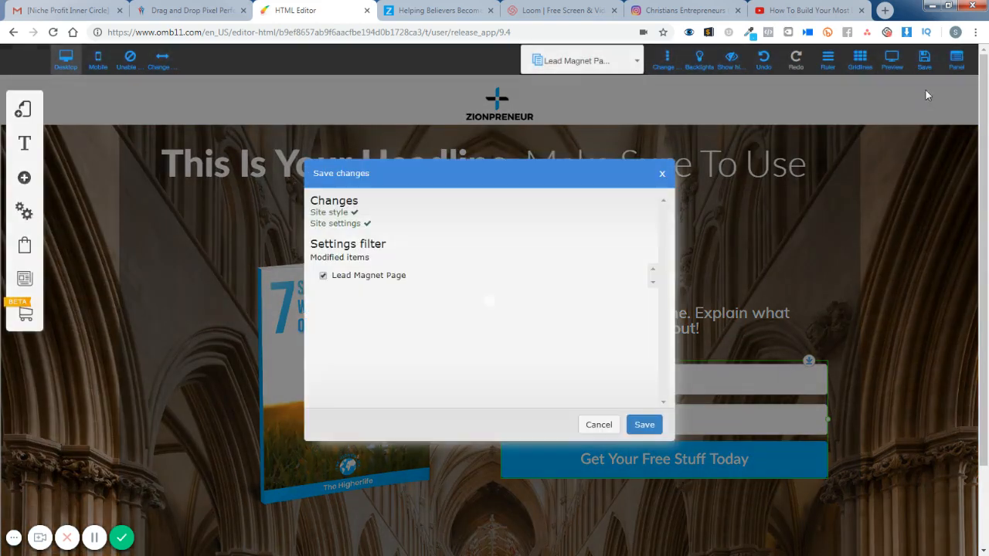
{"action": "left_click", "coordinate": [645, 424]}
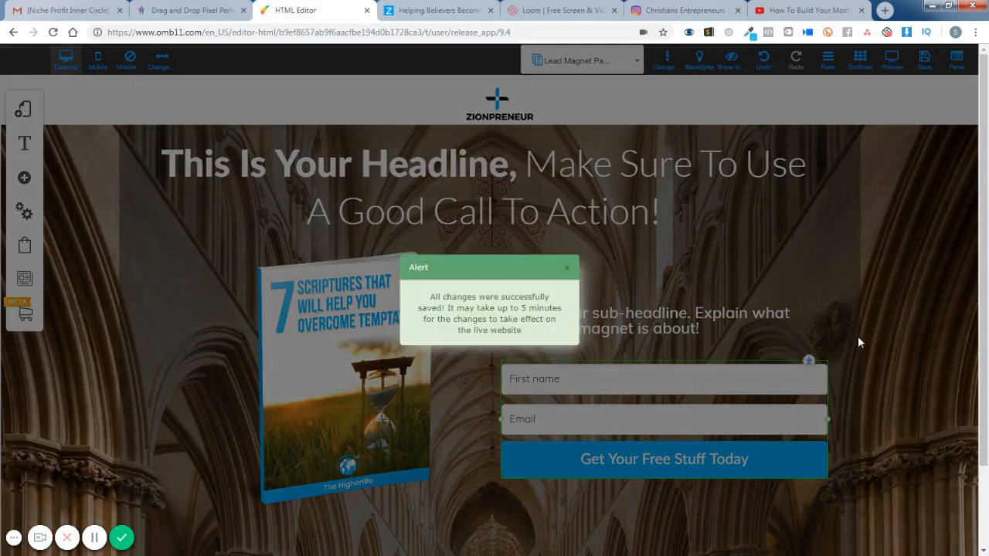
{"action": "scroll", "coordinate": [858, 336], "scroll_direction": "down", "scroll_amount": 2}
{"action": "scroll", "coordinate": [812, 350], "scroll_direction": "down", "scroll_amount": 2}
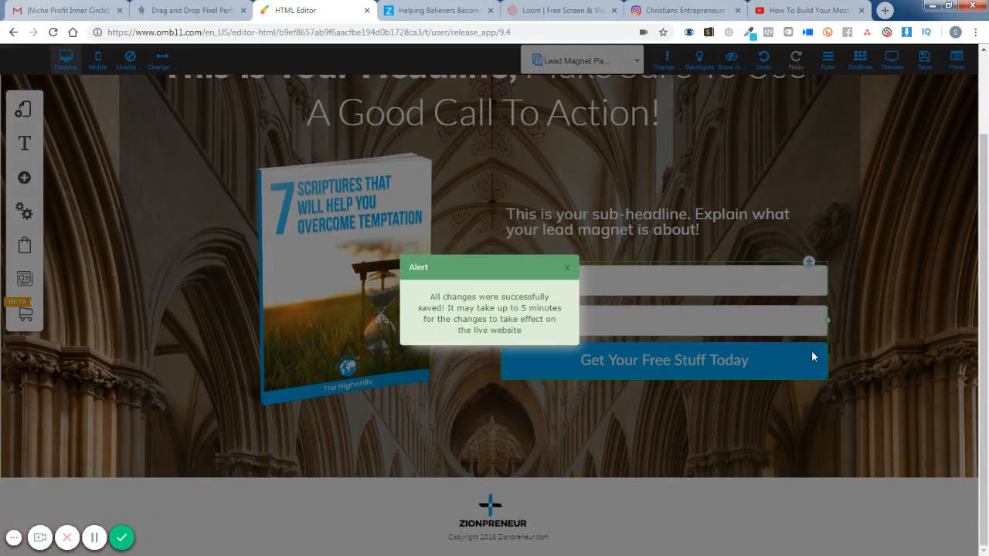
{"action": "scroll", "coordinate": [810, 350], "scroll_direction": "up", "scroll_amount": 3}
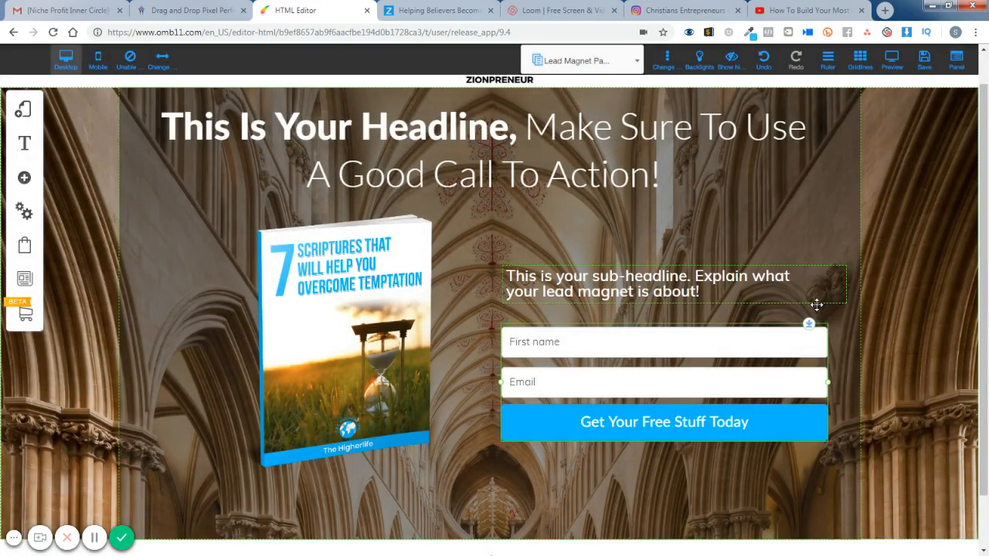
{"action": "scroll", "coordinate": [819, 324], "scroll_direction": "down", "scroll_amount": 2}
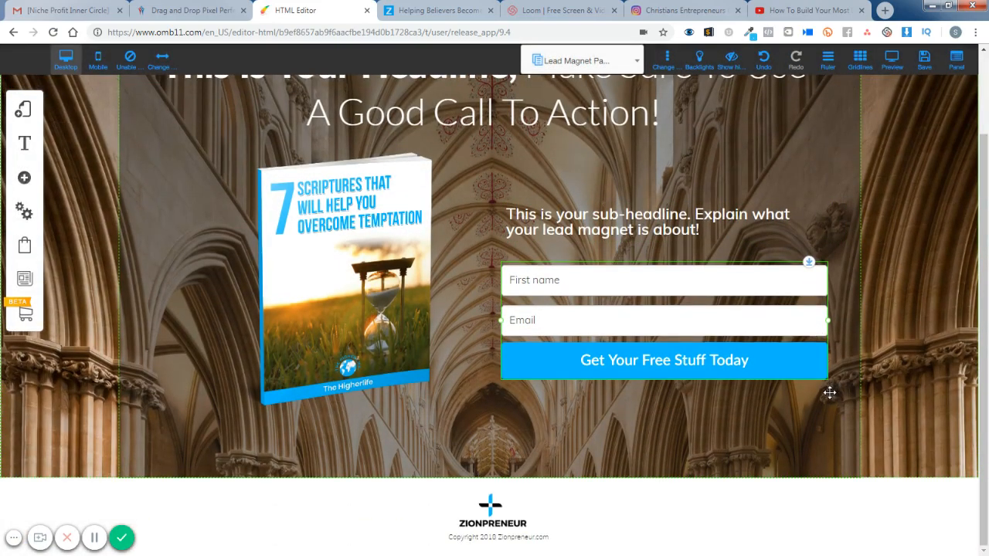
{"action": "scroll", "coordinate": [819, 390], "scroll_direction": "up", "scroll_amount": 3}
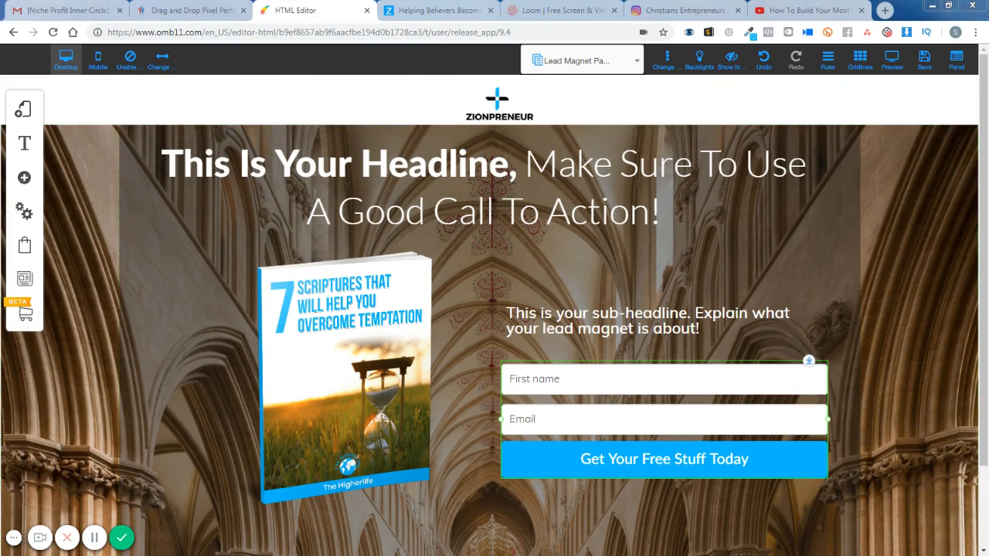
- Replace the bold headline text "This Is Your Headline" with "Struggling with temptations, These 7 Scriptures will help you Overcome Them"
{"action": "left_click", "coordinate": [402, 179]}
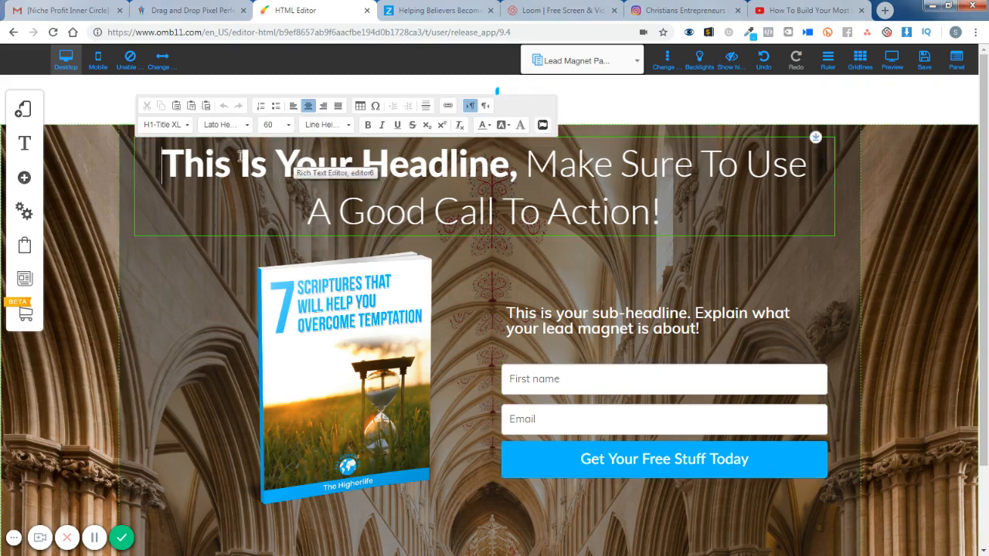
{"action": "left_click_drag", "start_coordinate": [163, 158], "coordinate": [803, 176]}
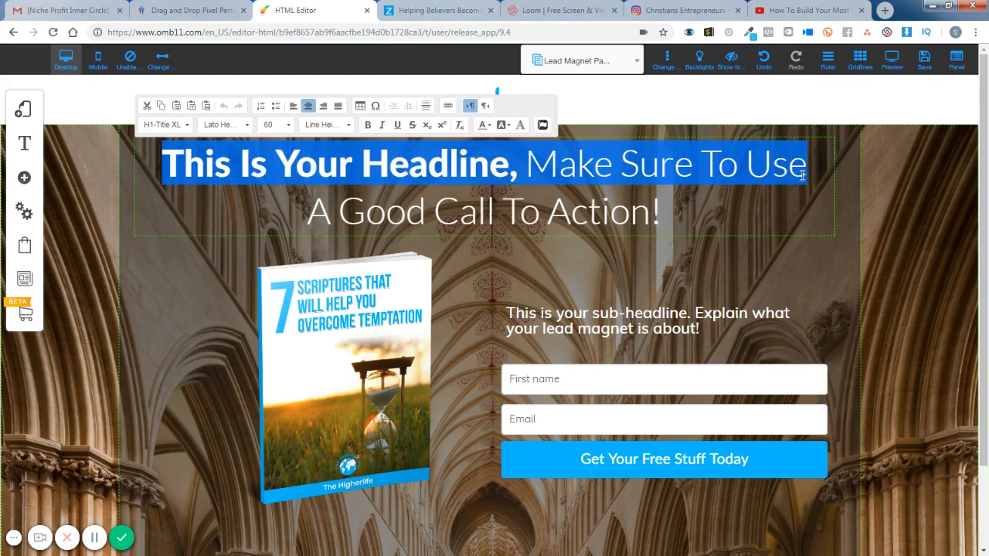
{"action": "left_click", "coordinate": [524, 174]}
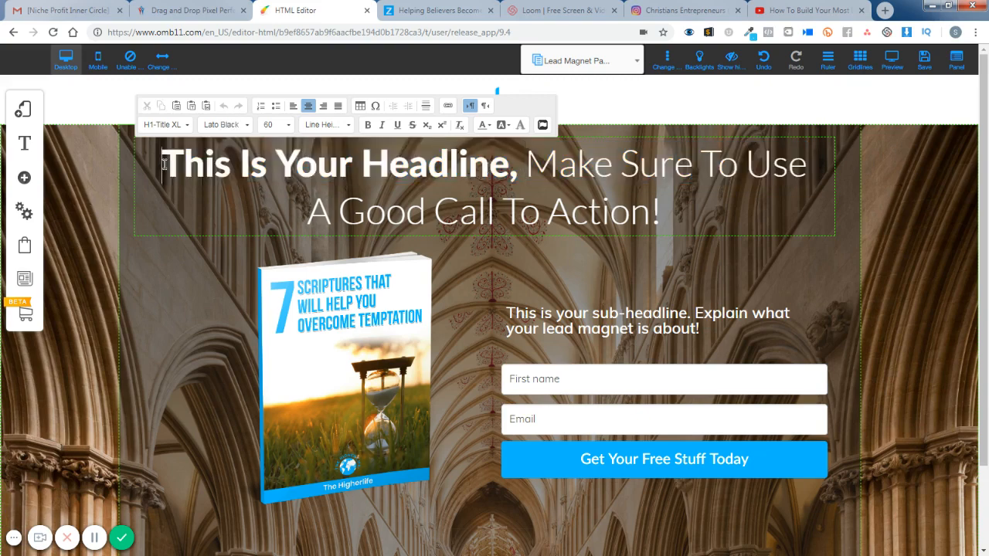
{"action": "left_click_drag", "start_coordinate": [162, 162], "coordinate": [514, 183]}
{"action": "key", "text": "ctrl+v"}
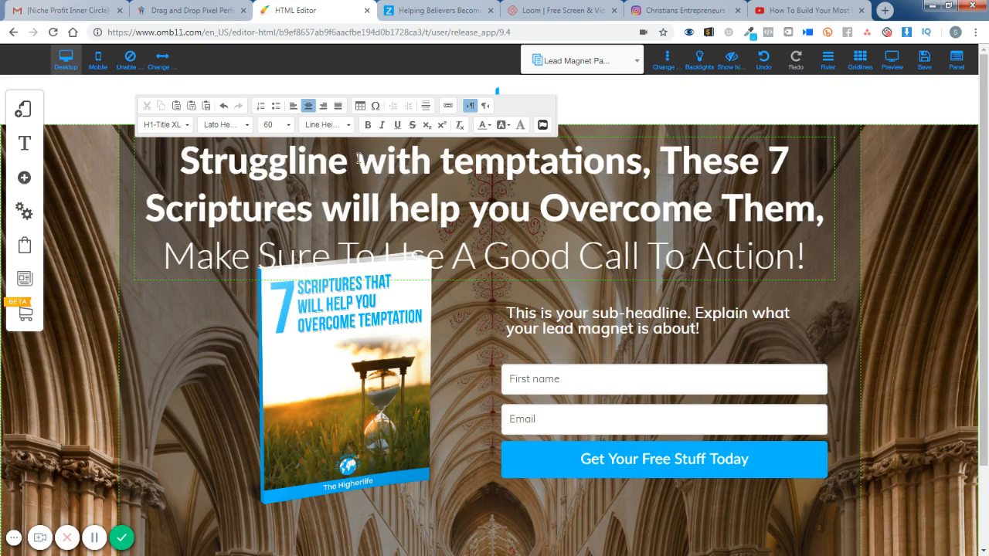
{"action": "type", "text": "g"}
{"action": "key", "text": "Delete"}
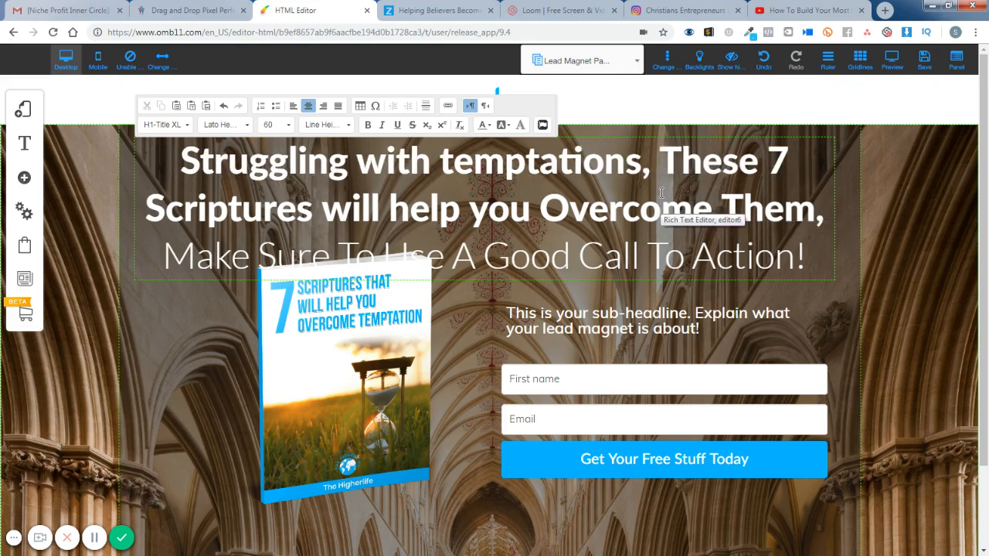
- Insert "These 7 Scriptures will help you Overcome them" in the light-weight part of the headline, ahead of the placeholder wording
{"action": "left_click", "coordinate": [164, 257]}
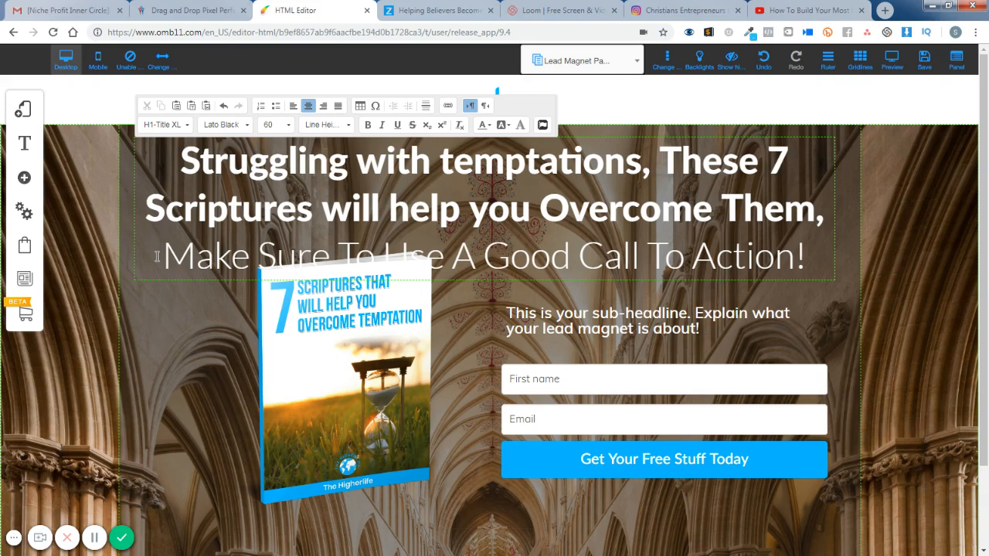
{"action": "type", "text": "The"}
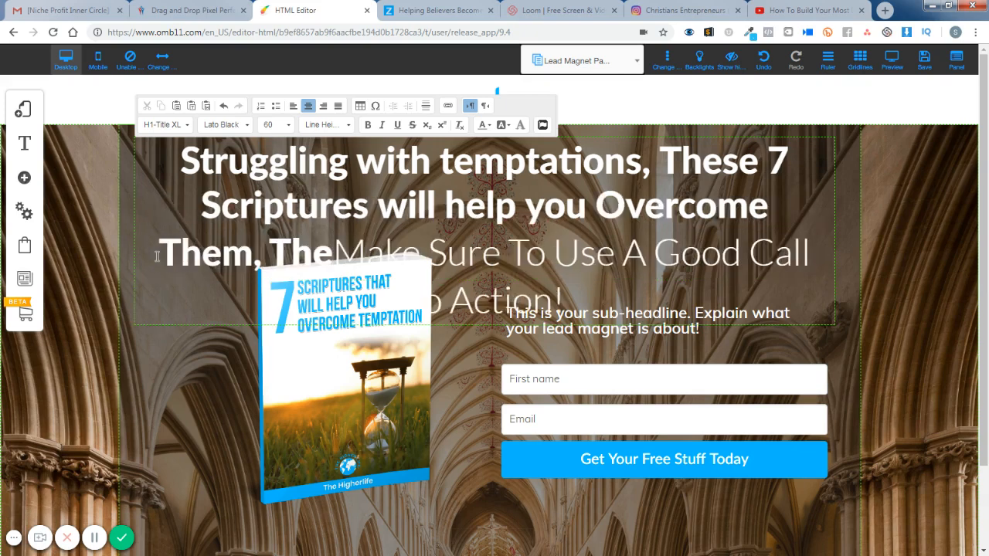
{"action": "key", "text": "BackSpace"}
{"action": "key", "text": "BackSpace"}
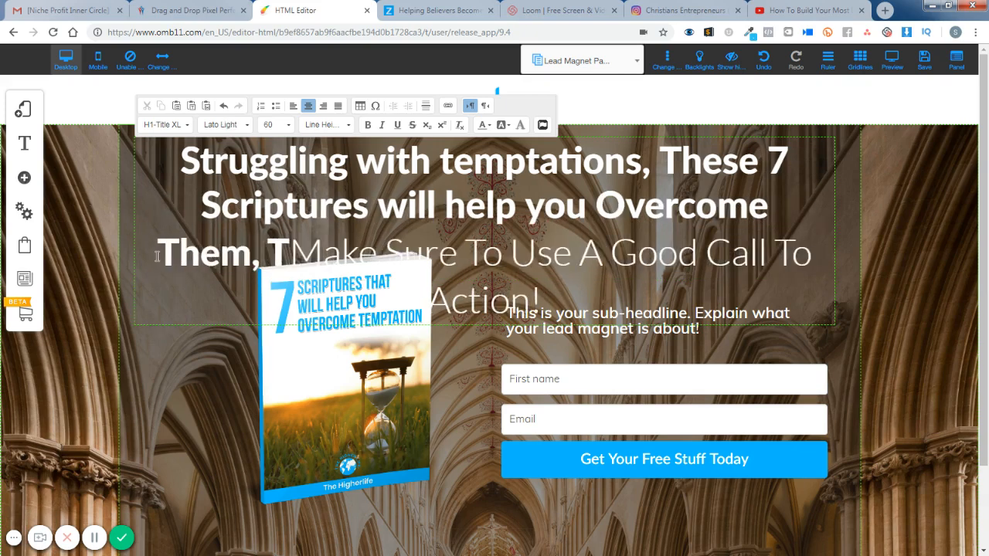
{"action": "key", "text": "Right"}
{"action": "type", "text": "These"}
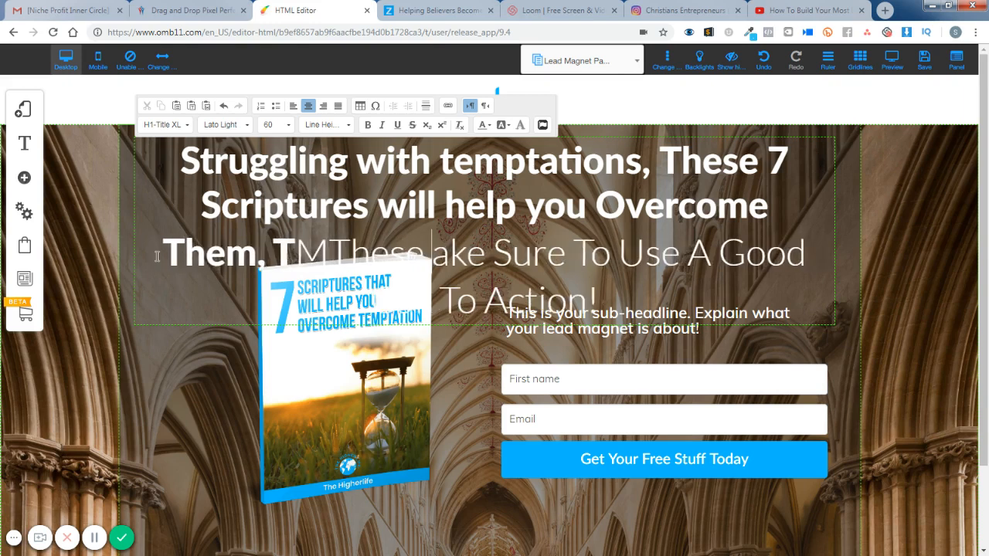
{"action": "type", "text": " 7"}
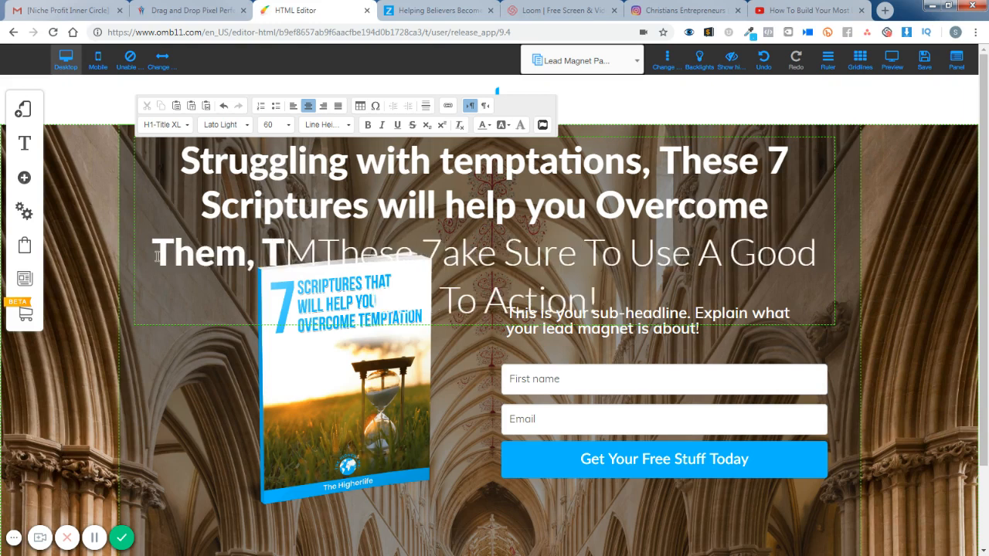
{"action": "type", "text": " Sc"}
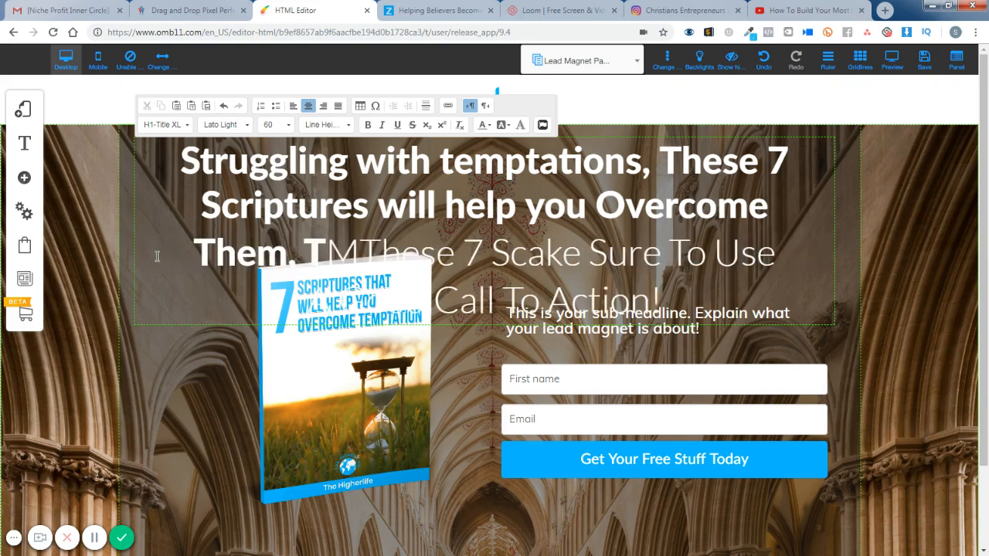
{"action": "type", "text": "ripture"}
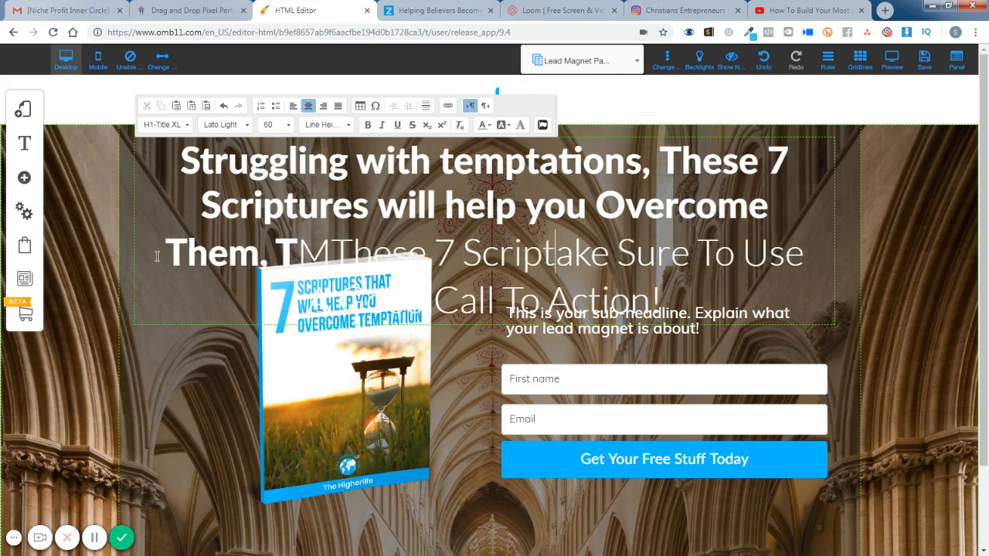
{"action": "type", "text": "s "}
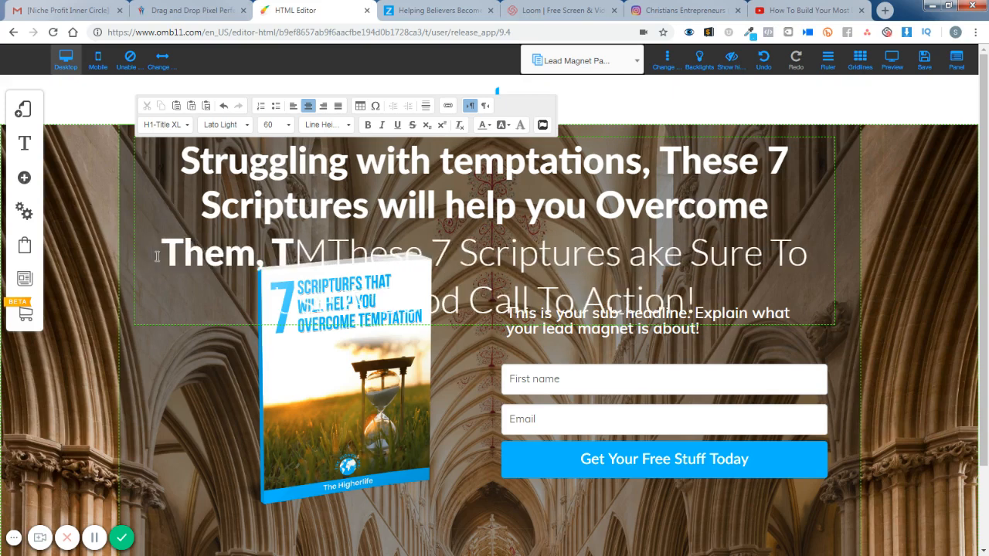
{"action": "type", "text": "will help"}
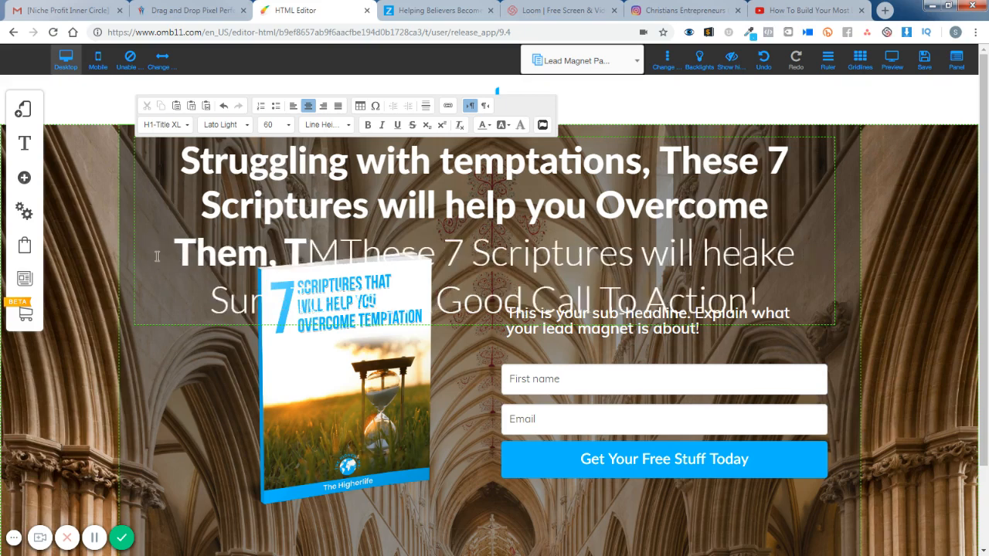
{"action": "type", "text": " you Ove"}
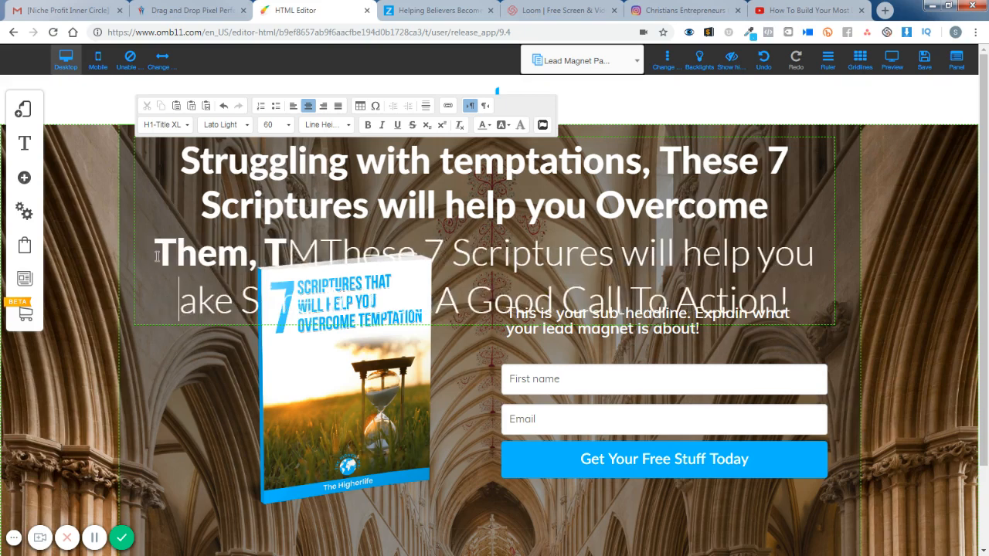
{"action": "type", "text": "rcome "}
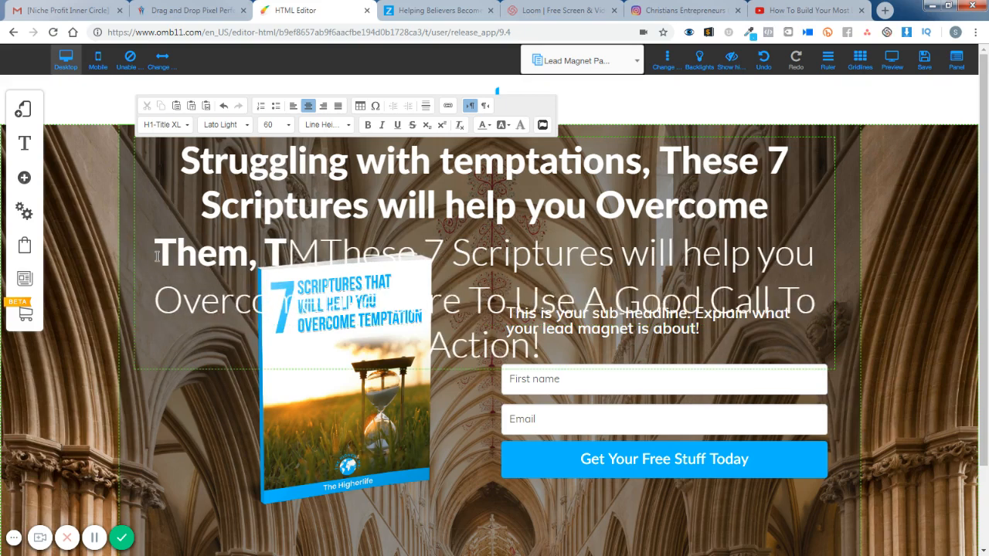
{"action": "type", "text": "Them, TMThes"}
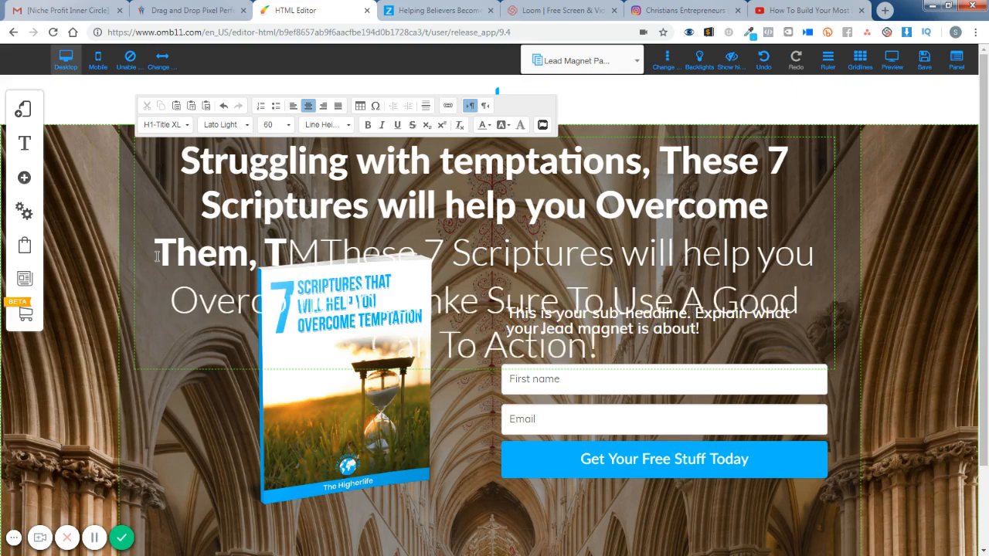
- Delete the placeholder "Make Sure To Use A Good Call To Action" wording that follows the inserted headline text
{"action": "key", "text": "BackSpace"}
{"action": "key", "text": "BackSpace"}
{"action": "key", "text": "BackSpace"}
{"action": "key", "text": "Delete"}
{"action": "key", "text": "Delete"}
{"action": "key", "text": "Delete"}
{"action": "key", "text": "Delete"}
{"action": "key", "text": "Delete"}
{"action": "key", "text": "Delete"}
{"action": "key", "text": "Delete"}
{"action": "key", "text": "Delete"}
{"action": "key", "text": "Delete"}
{"action": "key", "text": "Delete"}
{"action": "key", "text": "Delete"}
{"action": "key", "text": "Delete"}
{"action": "key", "text": "Delete"}
{"action": "key", "text": "Delete"}
{"action": "key", "text": "Delete"}
{"action": "key", "text": "Delete"}
{"action": "key", "text": "Delete"}
{"action": "key", "text": "Delete"}
{"action": "key", "text": "Delete"}
{"action": "key", "text": "Delete"}
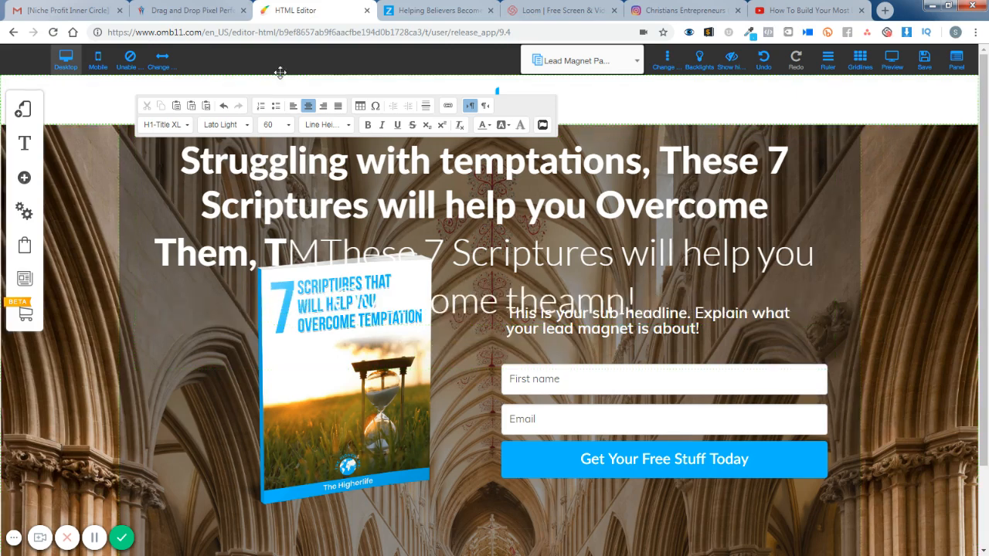
- Delete the duplicate bold "These 7 Scriptures will help you Overcome Them" and the stray letters before the light-weight headline text
{"action": "left_click_drag", "start_coordinate": [658, 164], "coordinate": [785, 198]}
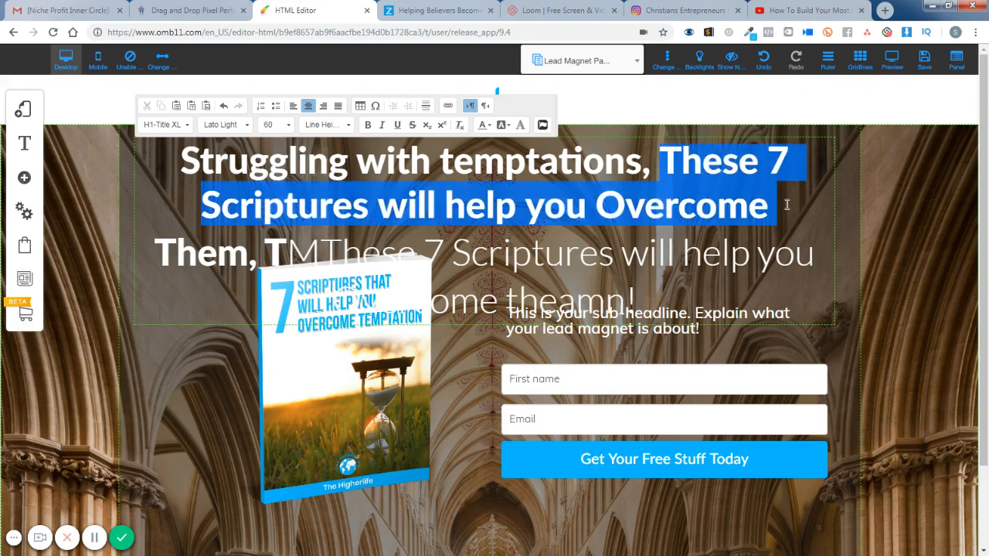
{"action": "key", "text": "Delete"}
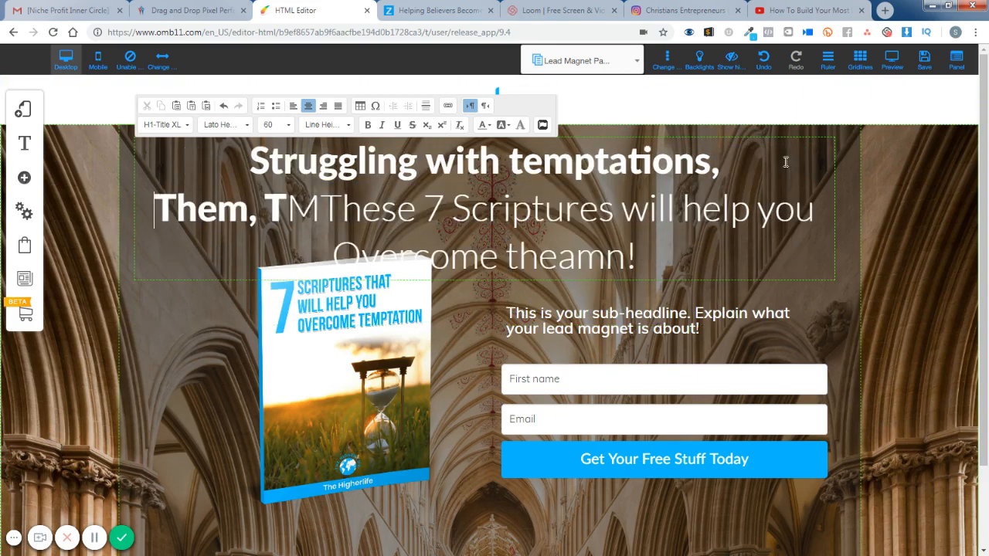
{"action": "key", "text": "Delete"}
{"action": "key", "text": "Delete"}
{"action": "key", "text": "Delete"}
{"action": "key", "text": "Delete"}
{"action": "key", "text": "Delete"}
{"action": "key", "text": "Delete"}
{"action": "key", "text": "Delete"}
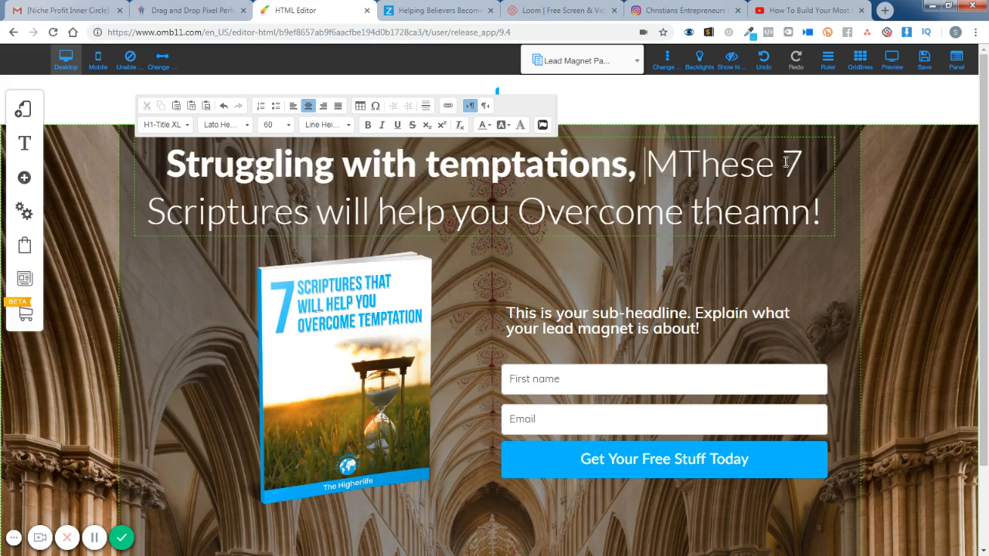
{"action": "key", "text": "Delete"}
{"action": "key", "text": "Delete"}
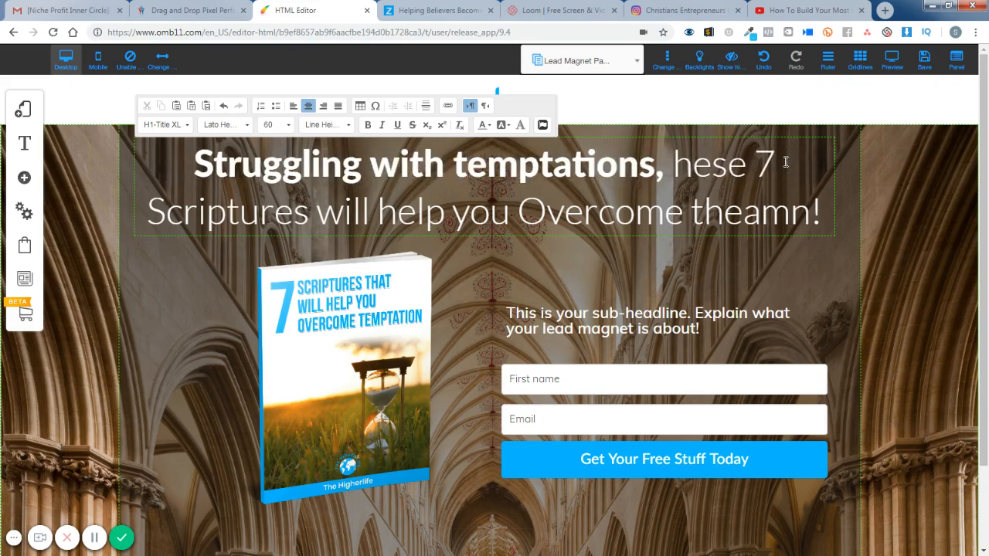
- Correct the misspelled "hese" in the light-weight part of the headline to "These"
{"action": "type", "text": "T"}
{"action": "key", "text": "BackSpace"}
{"action": "type", "text": "T"}
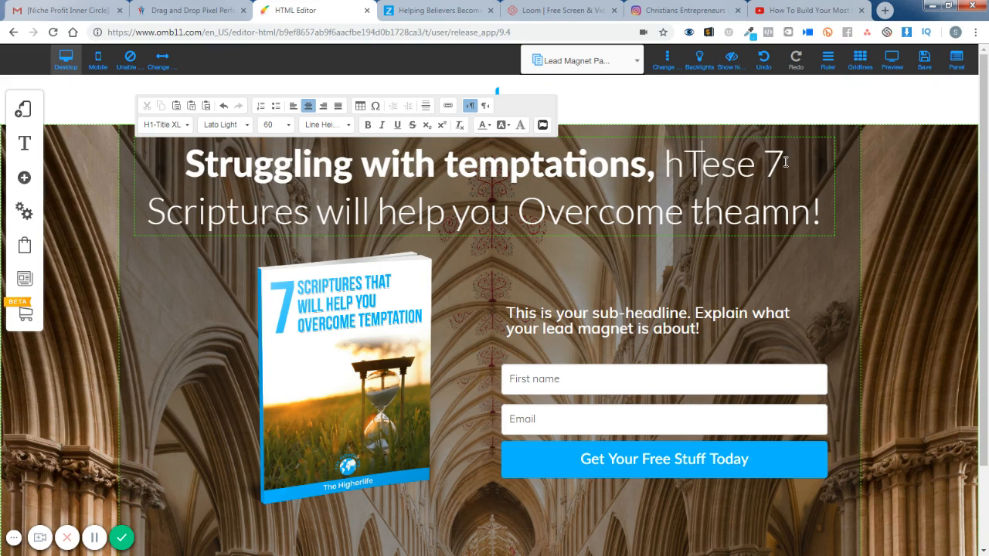
{"action": "type", "text": "h"}
{"action": "key", "text": "Left"}
{"action": "key", "text": "Left"}
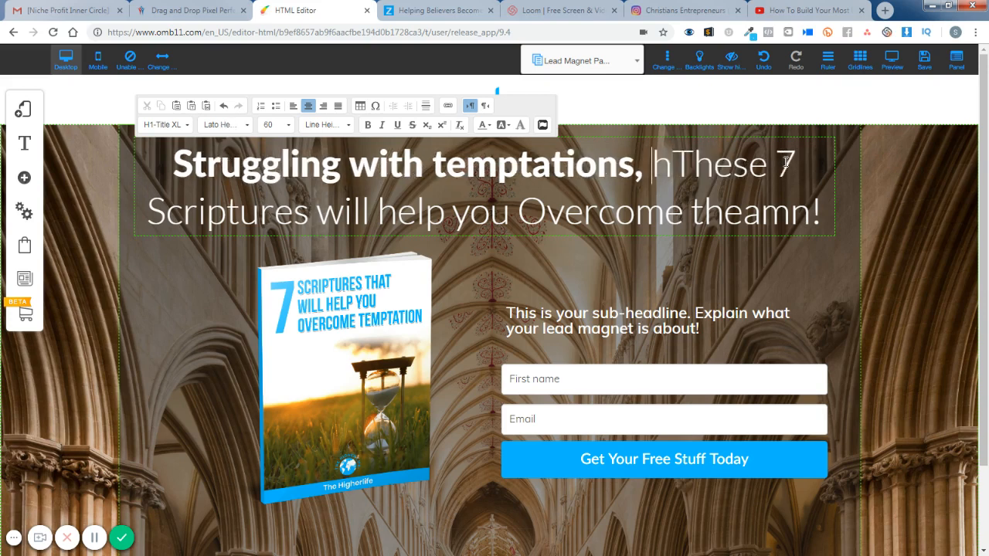
{"action": "key", "text": "Delete"}
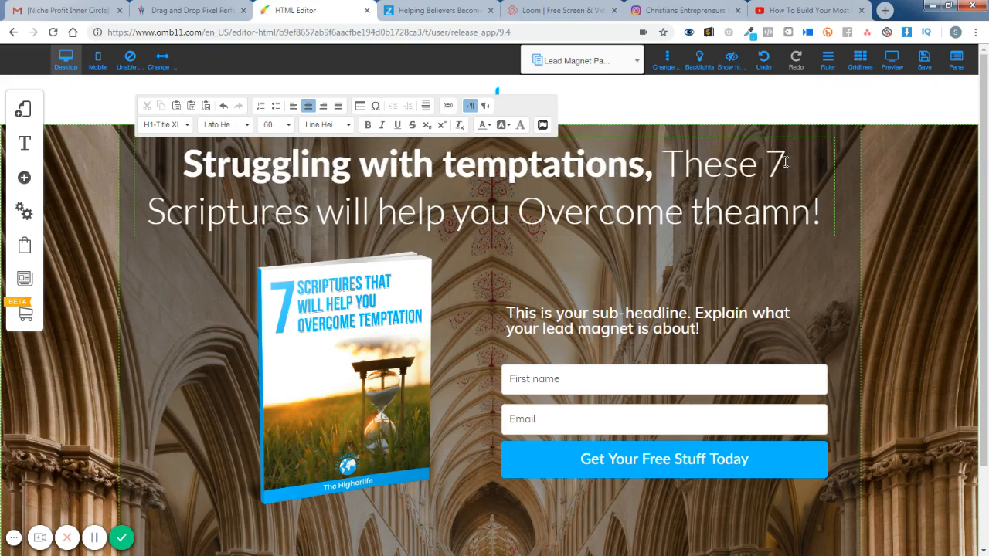
{"action": "left_click", "coordinate": [942, 244]}
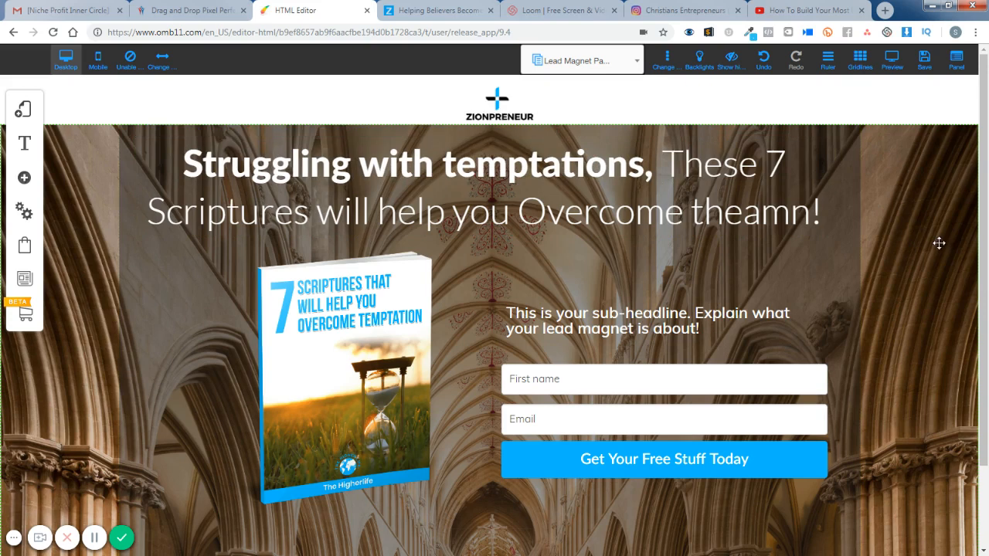
- Capitalize "With" and "Temptations" in the bold part of the headline
{"action": "left_click", "coordinate": [364, 166]}
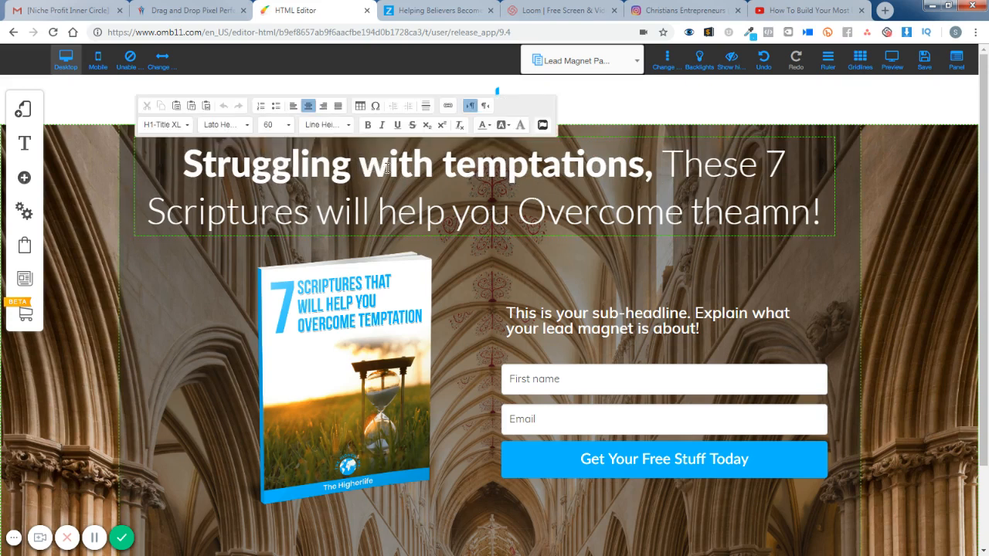
{"action": "type", "text": "W"}
{"action": "key", "text": "Delete"}
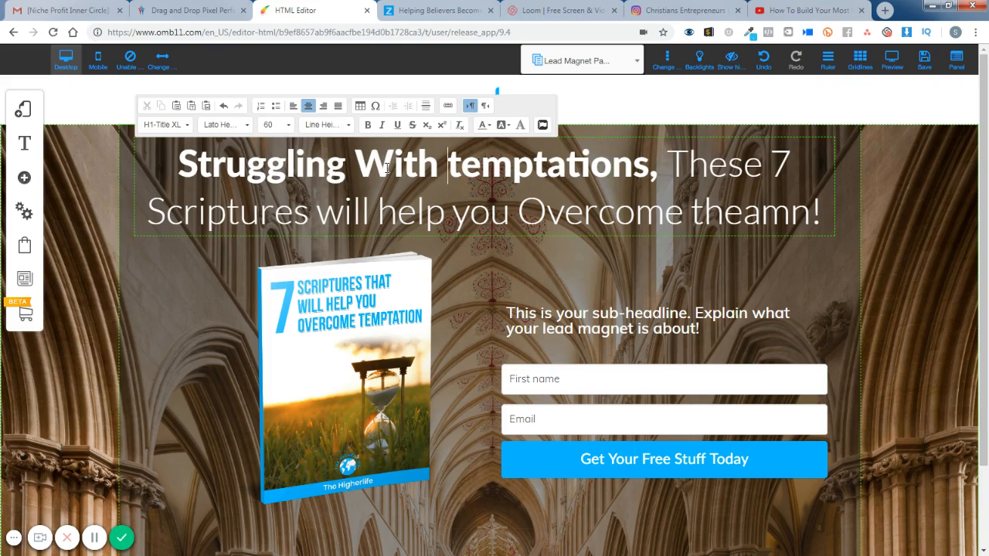
{"action": "key", "text": "Delete"}
{"action": "type", "text": "T"}
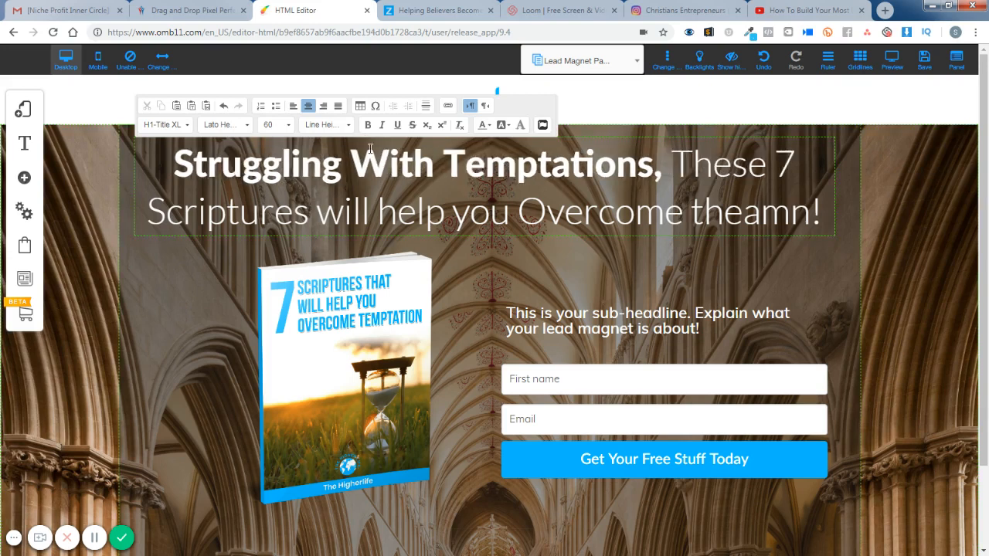
- Capitalize the words "Will", "Help" and "You" in the light-weight part of the headline
{"action": "left_click", "coordinate": [320, 212]}
{"action": "type", "text": "W"}
{"action": "key", "text": "Delete"}
{"action": "key", "text": "Right"}
{"action": "key", "text": "Right"}
{"action": "key", "text": "Right"}
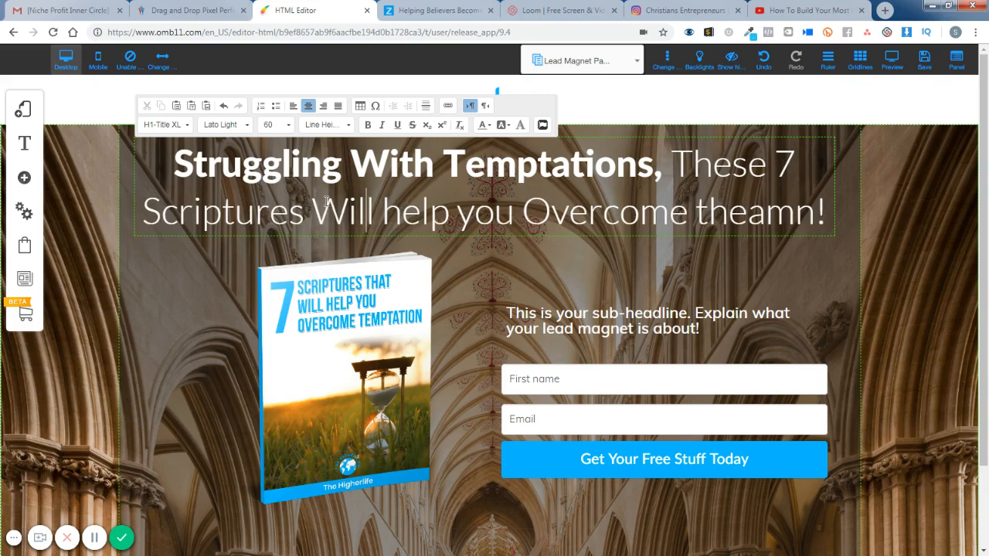
{"action": "type", "text": "H"}
{"action": "key", "text": "Delete"}
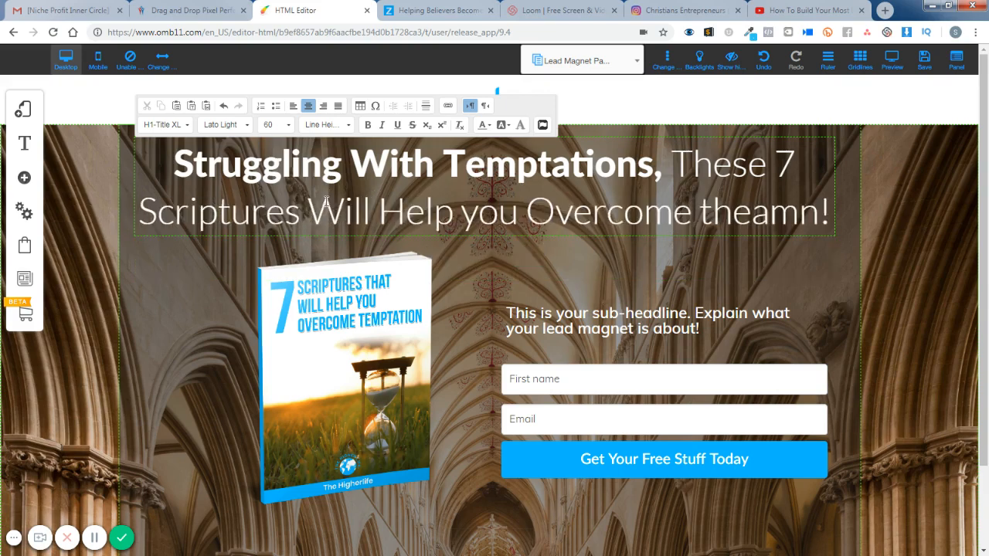
{"action": "key", "text": "Right"}
{"action": "key", "text": "Right"}
{"action": "key", "text": "Right"}
{"action": "type", "text": "Y"}
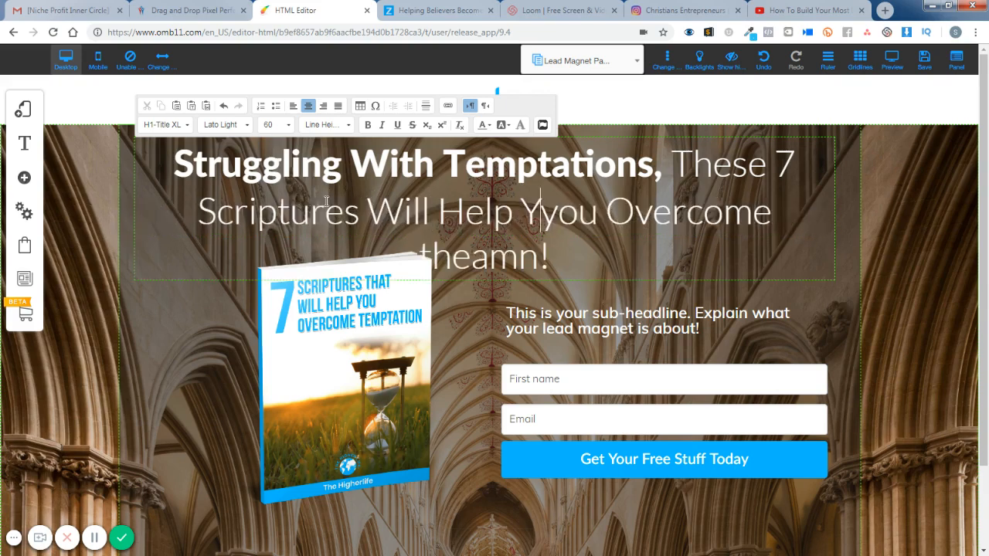
{"action": "key", "text": "Delete"}
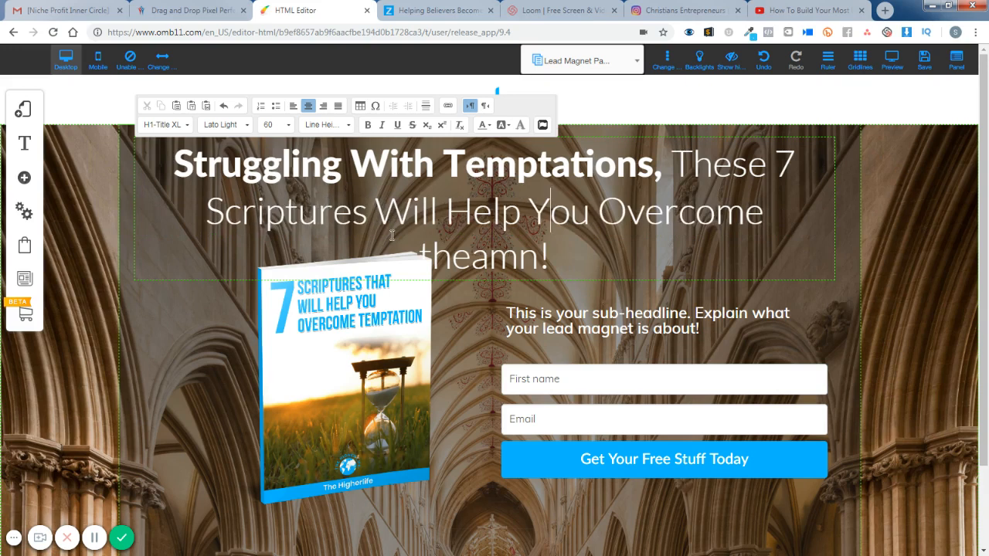
- Correct the misspelled last word of the headline to "them", keeping the exclamation mark
{"action": "left_click", "coordinate": [514, 262]}
{"action": "key", "text": "Delete"}
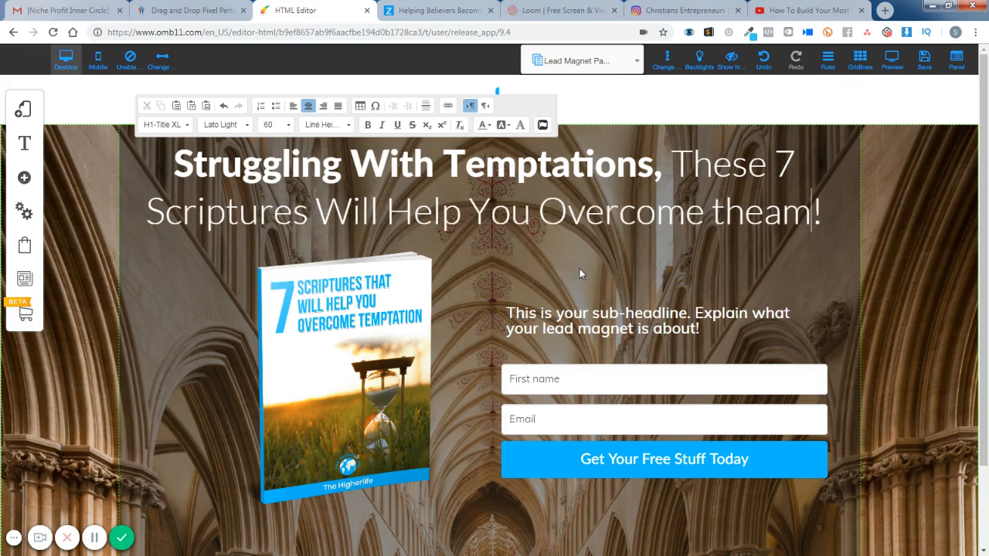
{"action": "key", "text": "BackSpace"}
{"action": "key", "text": "BackSpace"}
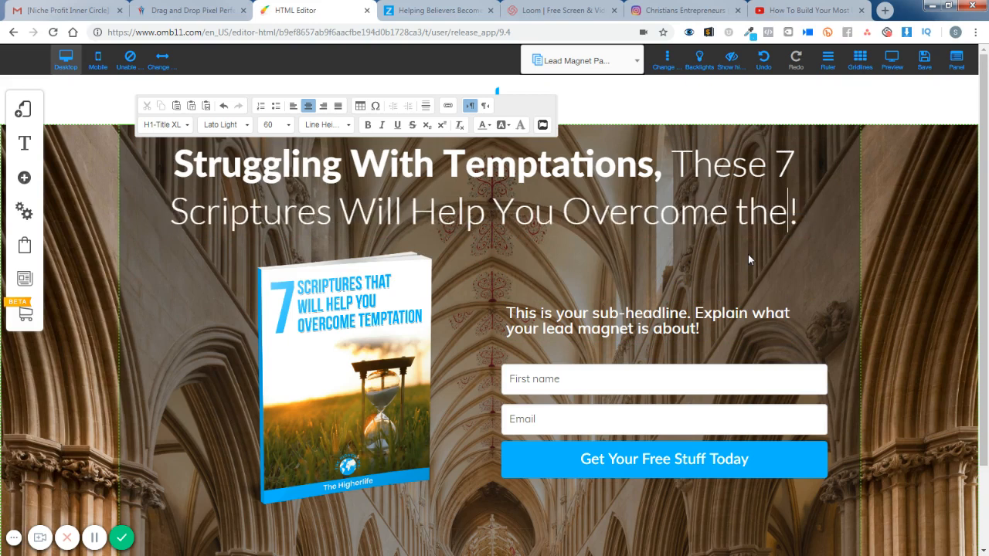
{"action": "type", "text": "m"}
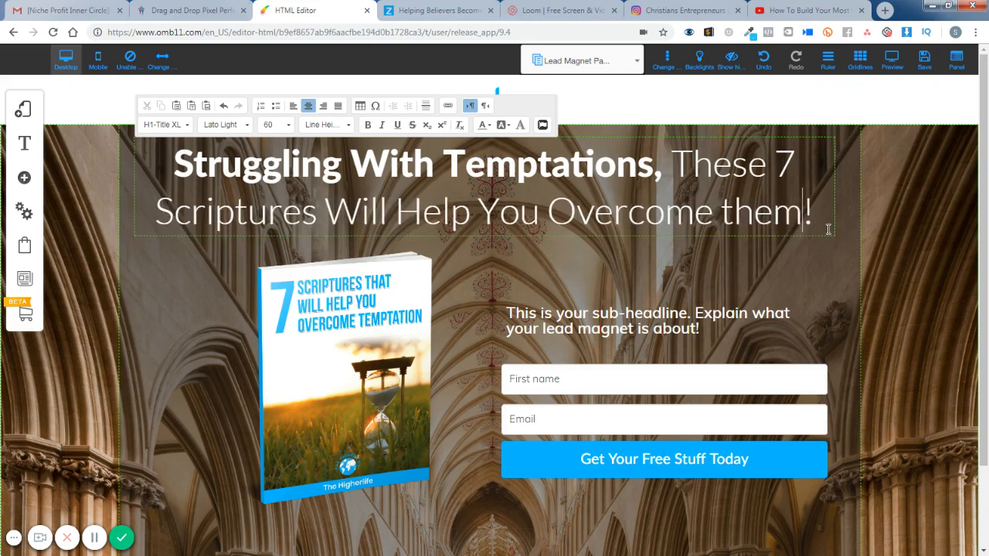
{"action": "left_click", "coordinate": [972, 261]}
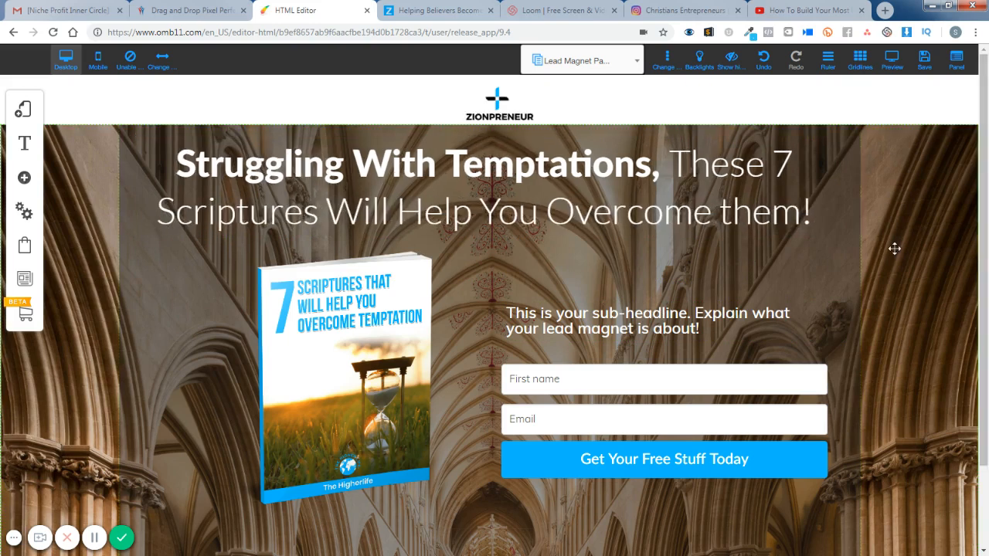
- Replace the placeholder sub-headline with "Discover what Christ Did to Overcome Temptations while he was here on earth!"
{"action": "left_click", "coordinate": [682, 317]}
{"action": "left_click", "coordinate": [683, 317]}
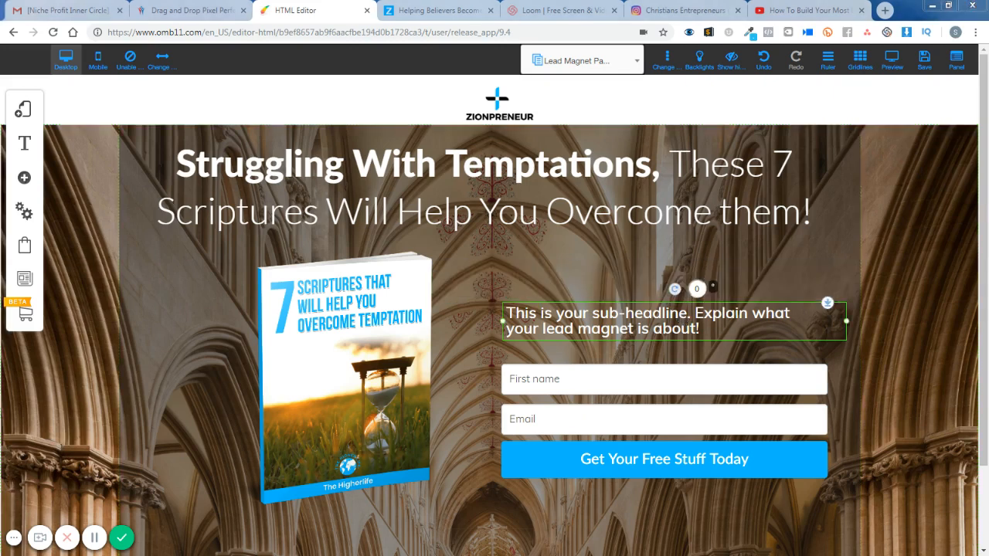
{"action": "left_click_drag", "start_coordinate": [734, 329], "coordinate": [735, 329]}
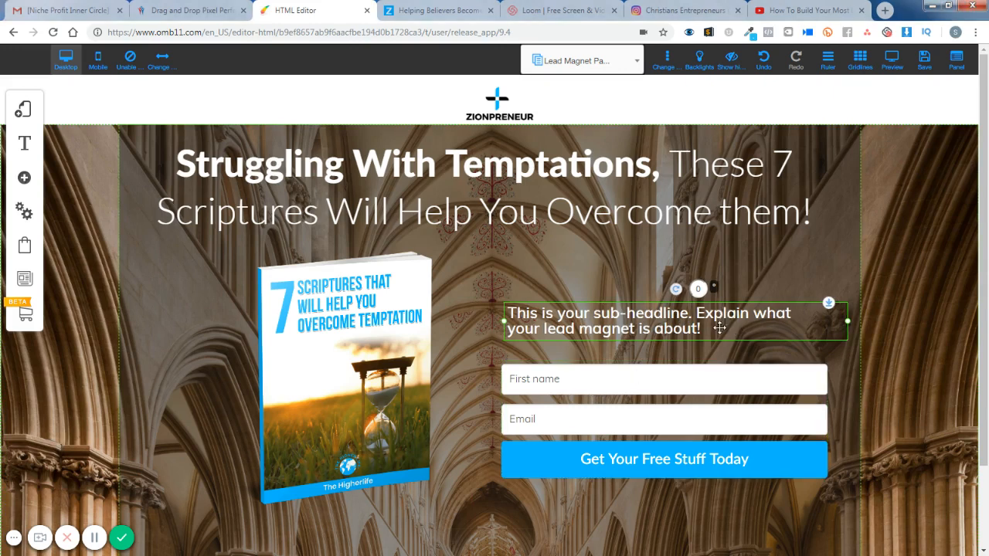
{"action": "double_click", "coordinate": [598, 317]}
{"action": "left_click", "coordinate": [512, 312]}
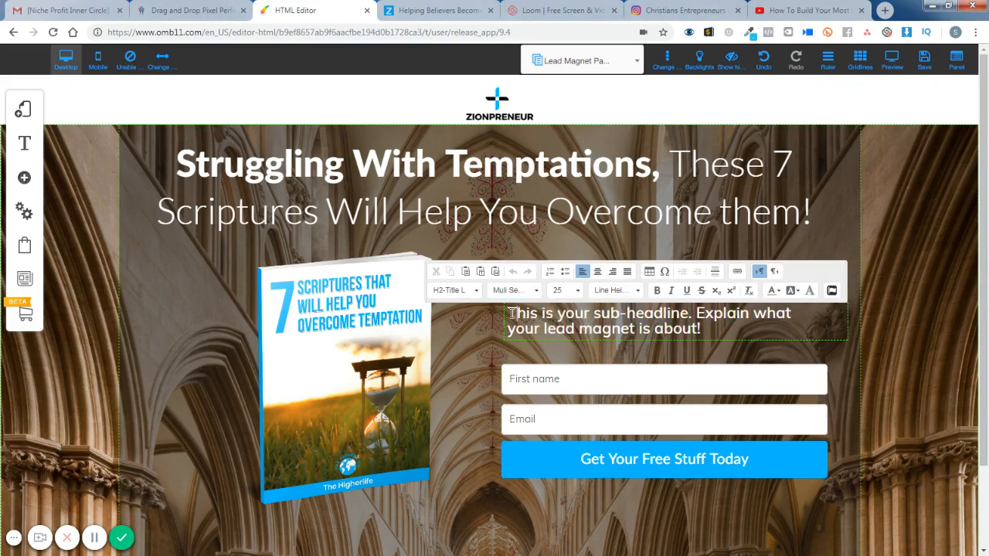
{"action": "left_click_drag", "start_coordinate": [519, 313], "coordinate": [698, 329]}
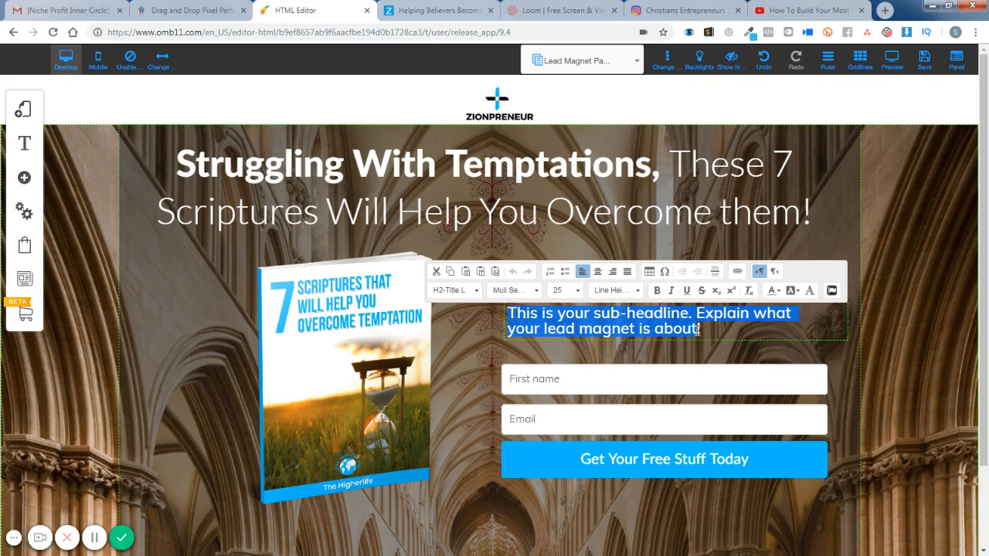
{"action": "type", "text": "Discover what Christ Did to Overcome Temptations while he was here on earth!"}
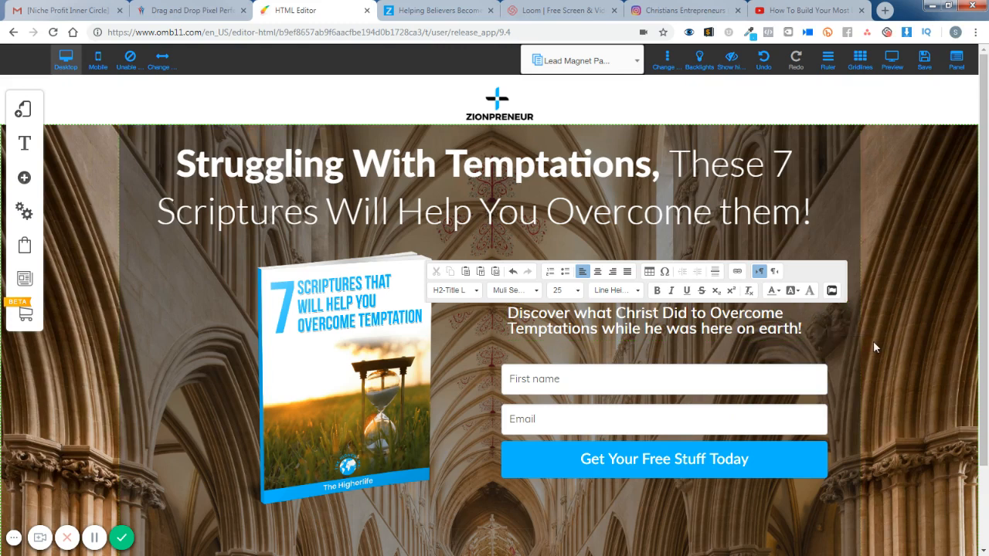
{"action": "left_click", "coordinate": [945, 367]}
- Shift the sub-headline slightly to the left so it lines up with the form fields below it
{"action": "left_click", "coordinate": [732, 318]}
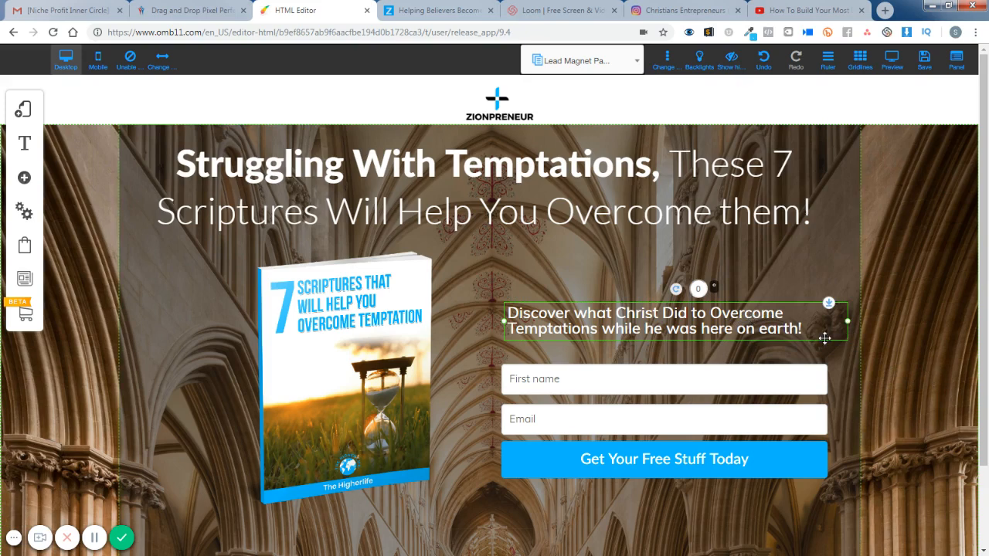
{"action": "left_click_drag", "start_coordinate": [782, 312], "coordinate": [776, 311]}
{"action": "left_click", "coordinate": [924, 321]}
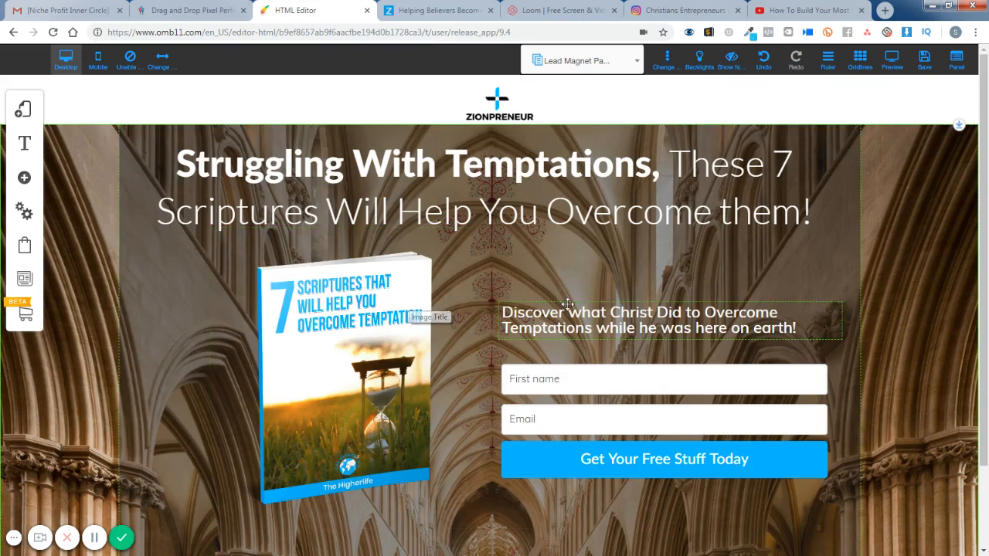
{"action": "scroll", "coordinate": [606, 300], "scroll_direction": "down", "scroll_amount": 2}
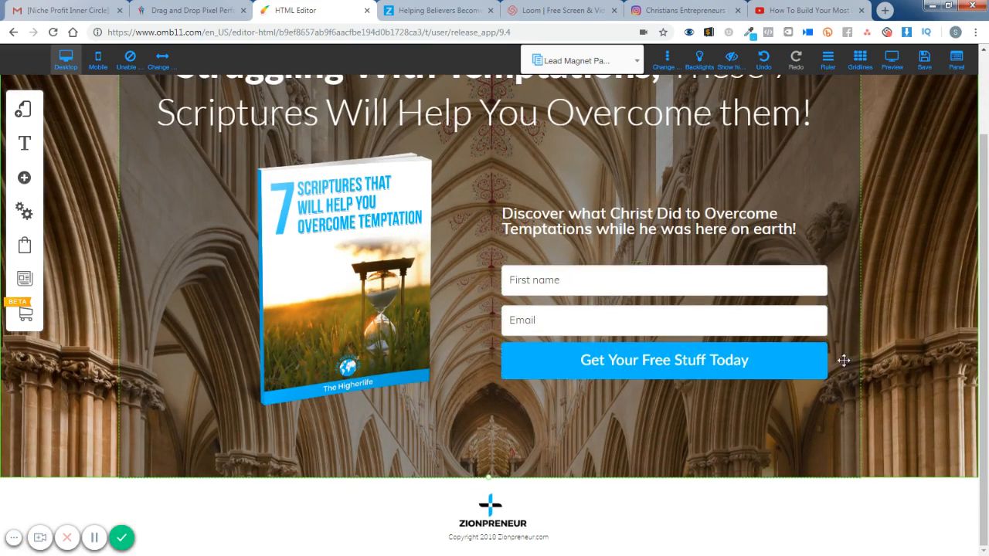
{"action": "scroll", "coordinate": [905, 352], "scroll_direction": "up", "scroll_amount": 2}
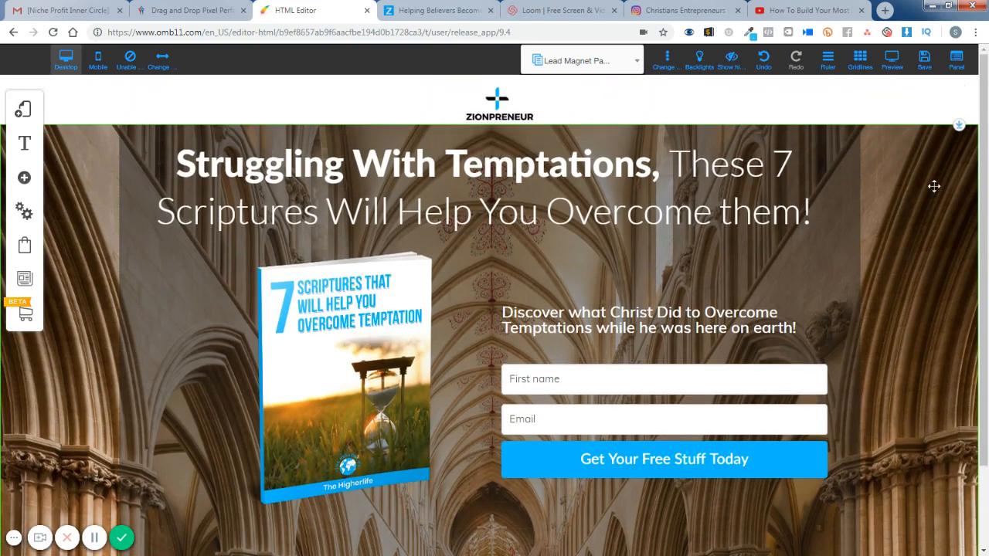
- Save the changes to the Lead Magnet Page and dismiss the alert
{"action": "left_click", "coordinate": [924, 61]}
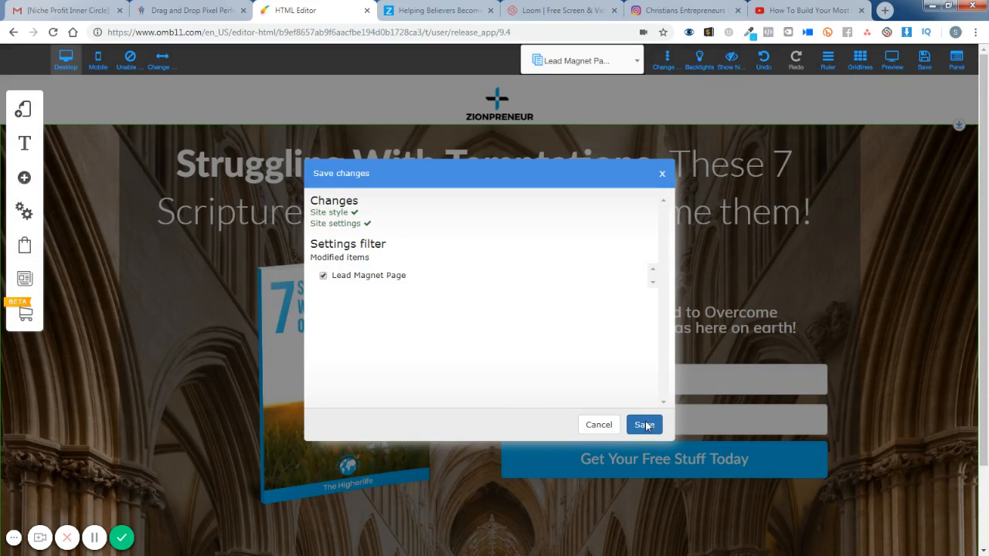
{"action": "left_click", "coordinate": [644, 425]}
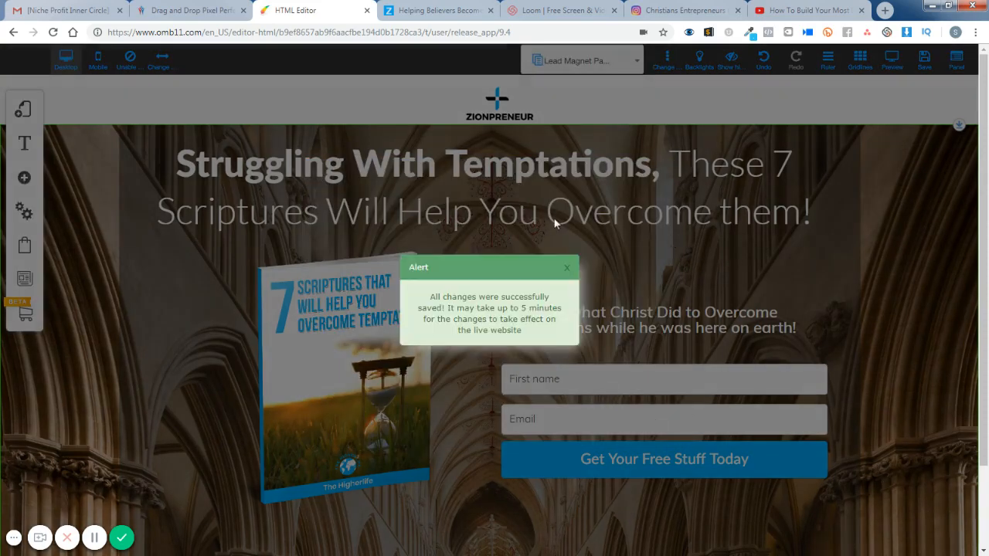
{"action": "left_click", "coordinate": [566, 268]}
- Preview the whole landing page in desktop and mobile views, then return to editing the mobile version
{"action": "left_click", "coordinate": [892, 61]}
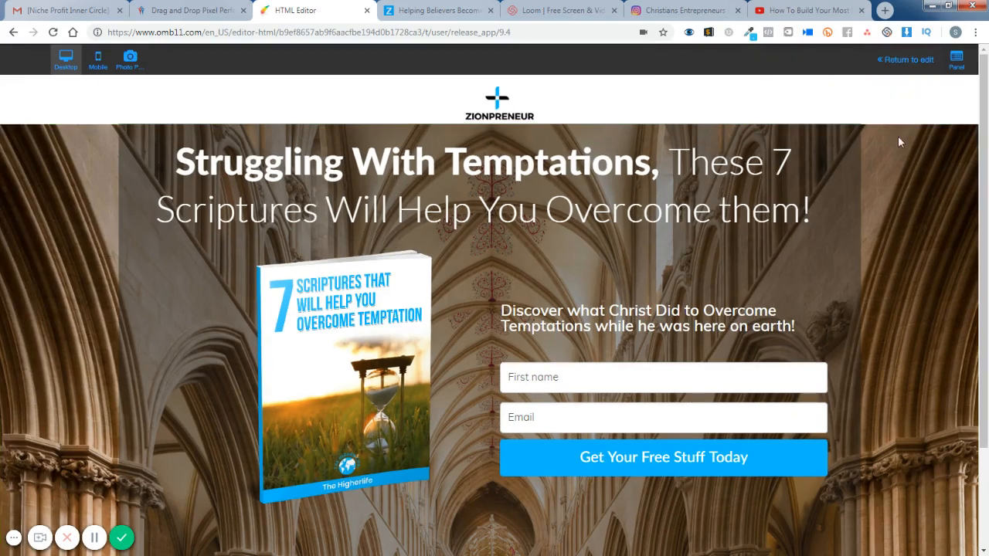
{"action": "scroll", "coordinate": [977, 274], "scroll_direction": "down", "scroll_amount": 2}
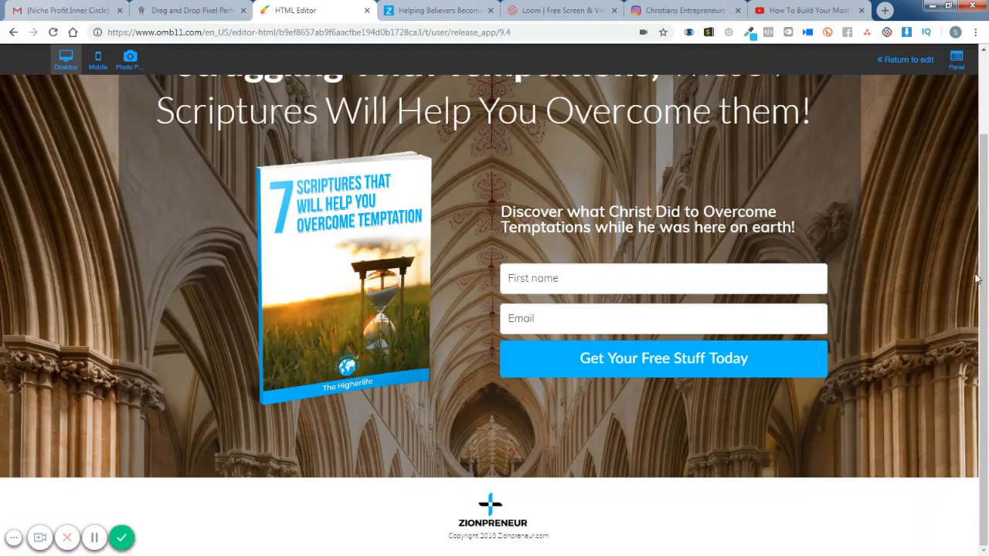
{"action": "scroll", "coordinate": [975, 278], "scroll_direction": "up", "scroll_amount": 2}
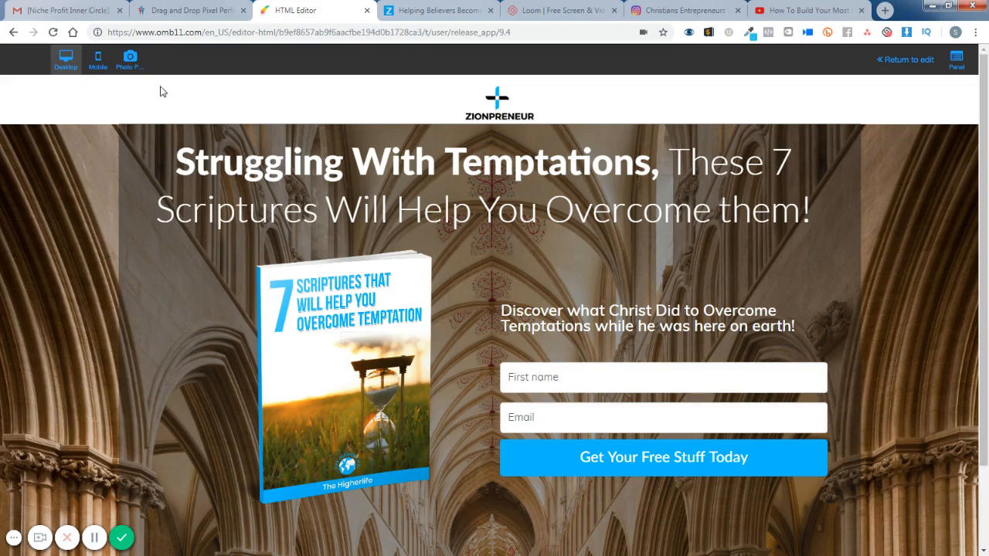
{"action": "left_click", "coordinate": [98, 62]}
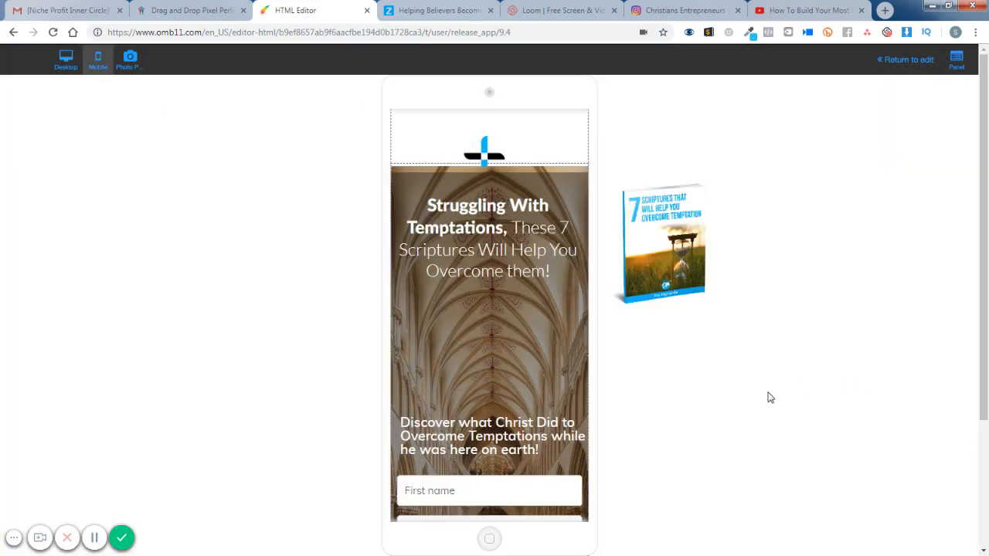
{"action": "scroll", "coordinate": [769, 397], "scroll_direction": "down", "scroll_amount": 3}
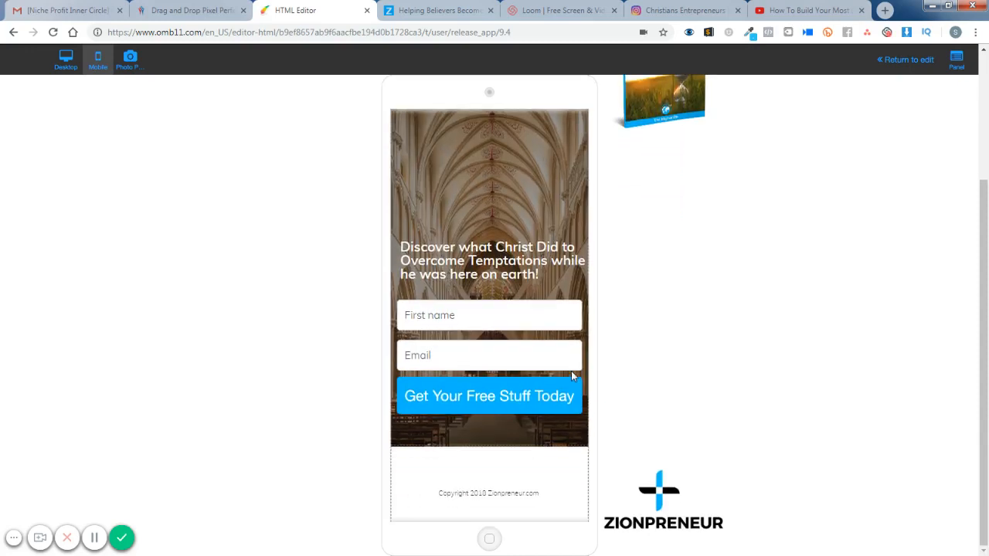
{"action": "scroll", "coordinate": [373, 222], "scroll_direction": "up", "scroll_amount": 3}
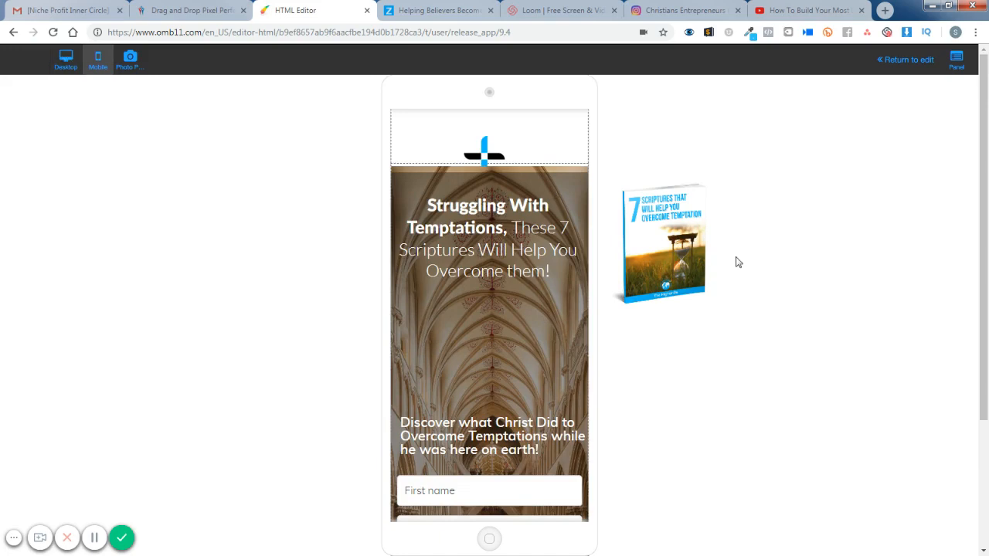
{"action": "left_click", "coordinate": [905, 62]}
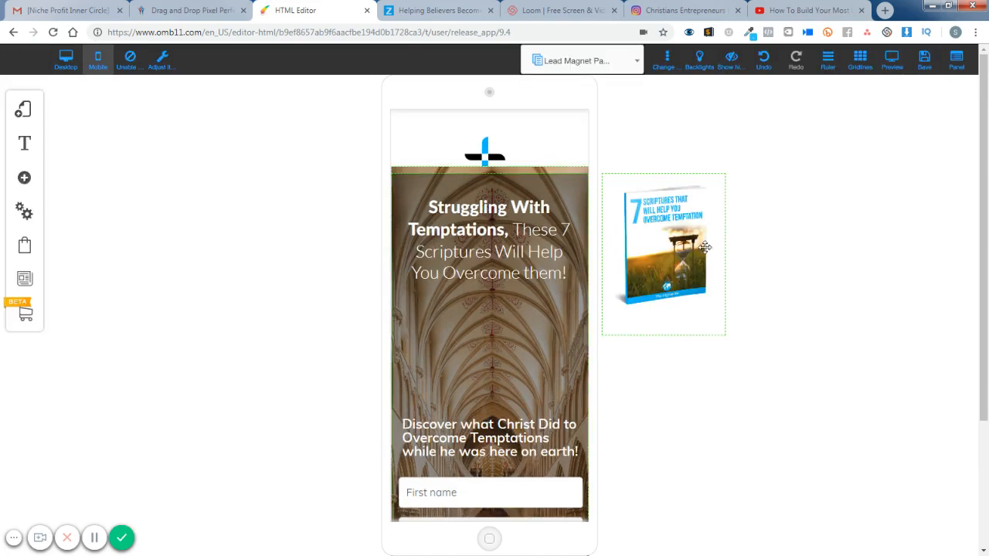
- In the mobile layout, place the book cover between the headline and sub-headline, and move the Zionpreneur logo up within the header
{"action": "left_click_drag", "start_coordinate": [673, 255], "coordinate": [540, 360]}
{"action": "left_click", "coordinate": [615, 357]}
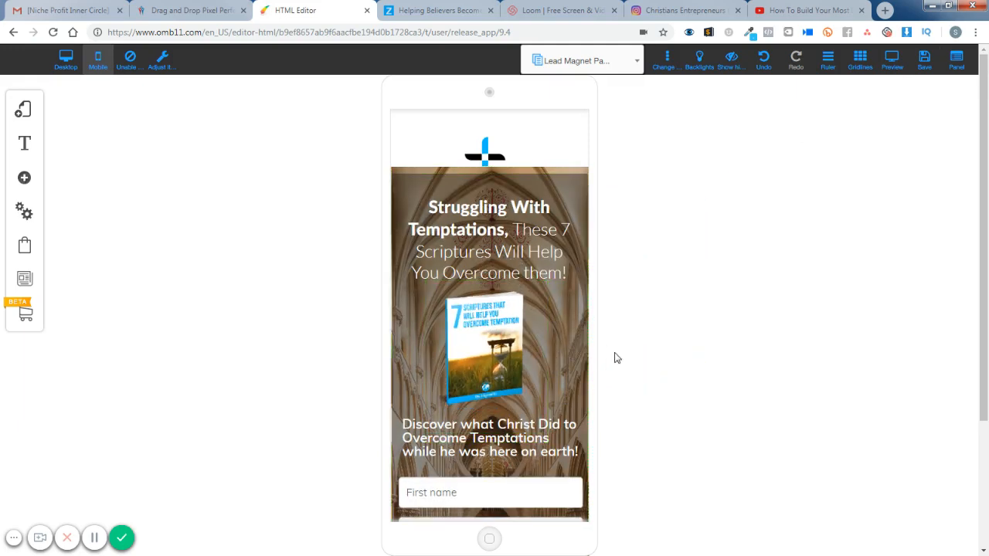
{"action": "left_click", "coordinate": [492, 143]}
{"action": "left_click_drag", "start_coordinate": [492, 142], "coordinate": [495, 124]}
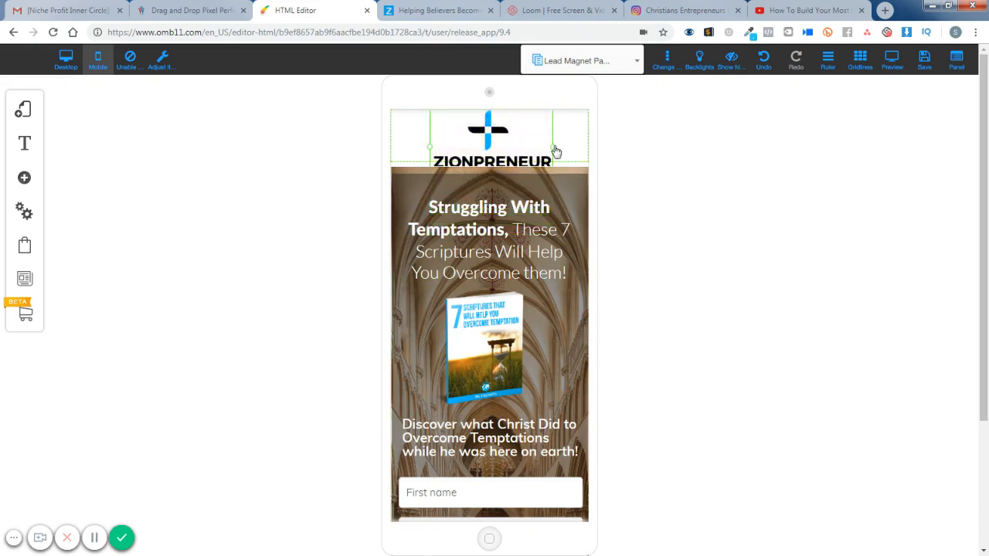
- In the mobile layout, shrink and center the header logo, and place the footer logo at reduced size above the copyright line
{"action": "left_click_drag", "start_coordinate": [552, 148], "coordinate": [486, 136]}
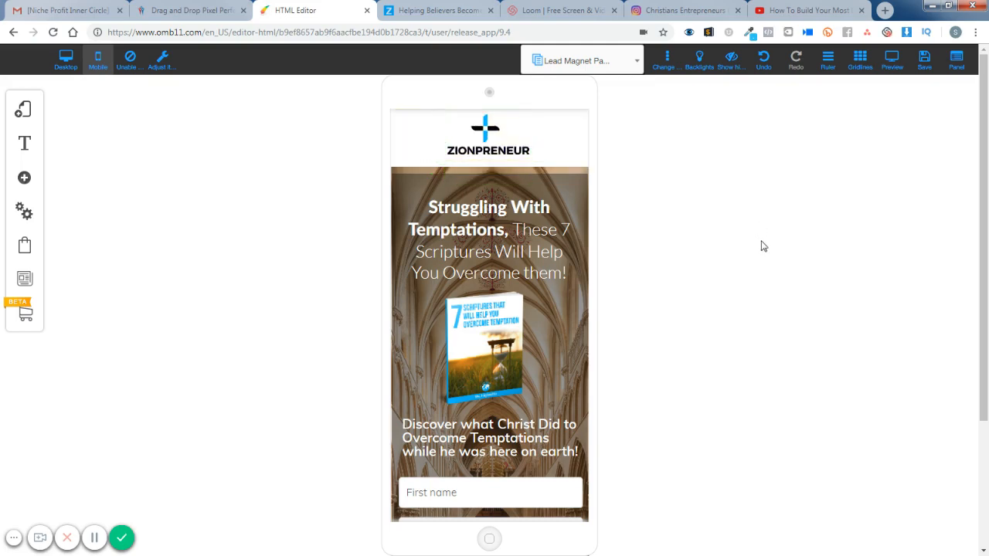
{"action": "scroll", "coordinate": [769, 278], "scroll_direction": "down", "scroll_amount": 3}
{"action": "left_click", "coordinate": [675, 494]}
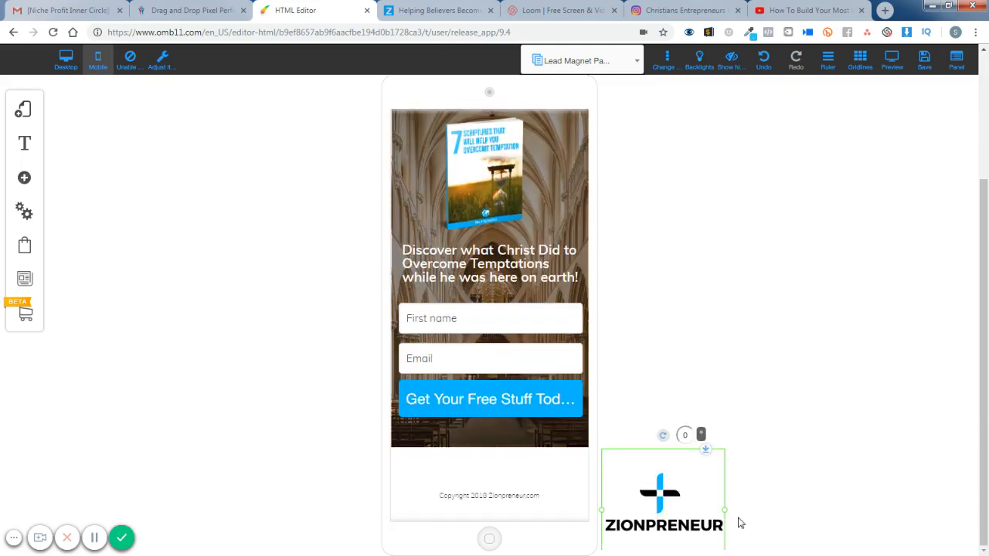
{"action": "left_click_drag", "start_coordinate": [728, 516], "coordinate": [487, 468]}
{"action": "scroll", "coordinate": [742, 432], "scroll_direction": "up", "scroll_amount": 3}
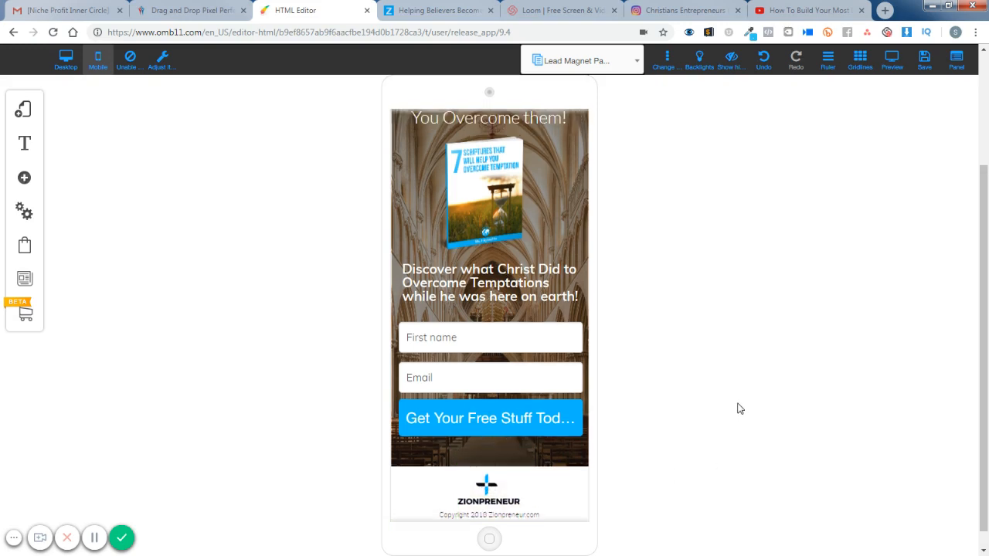
- Save the mobile layout changes to the Lead Magnet Funnel - 002 layout and Lead Magnet Page, and dismiss the alert
{"action": "left_click", "coordinate": [925, 60]}
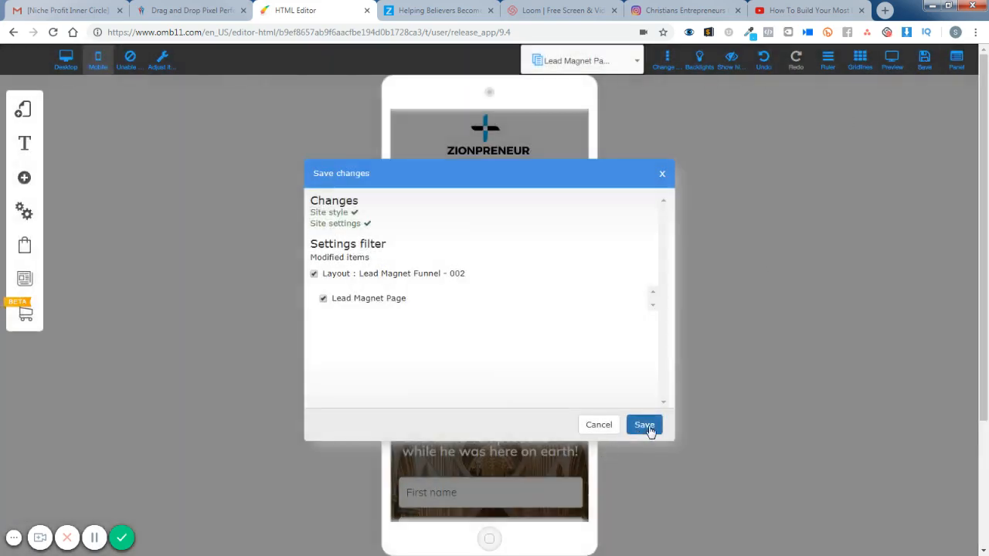
{"action": "left_click", "coordinate": [645, 426]}
{"action": "scroll", "coordinate": [796, 413], "scroll_direction": "down", "scroll_amount": 3}
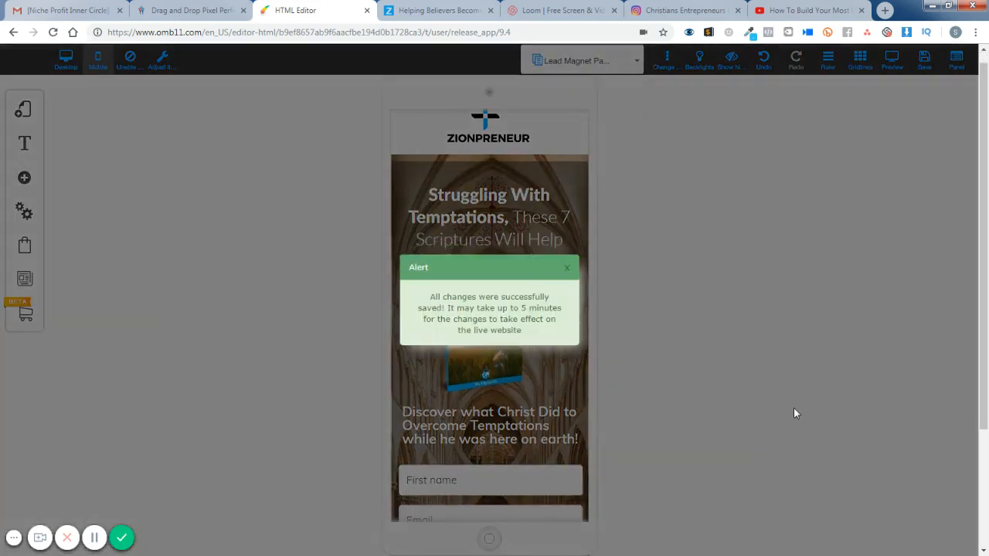
{"action": "left_click", "coordinate": [567, 267]}
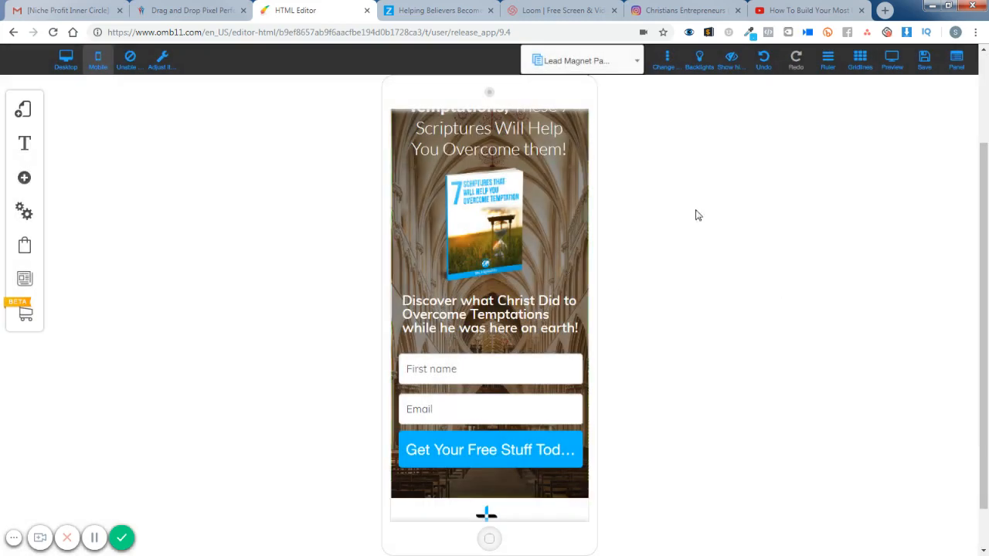
- Return to the desktop version and change the opt-in form's button text to "Get Instant Access"
{"action": "left_click", "coordinate": [67, 62]}
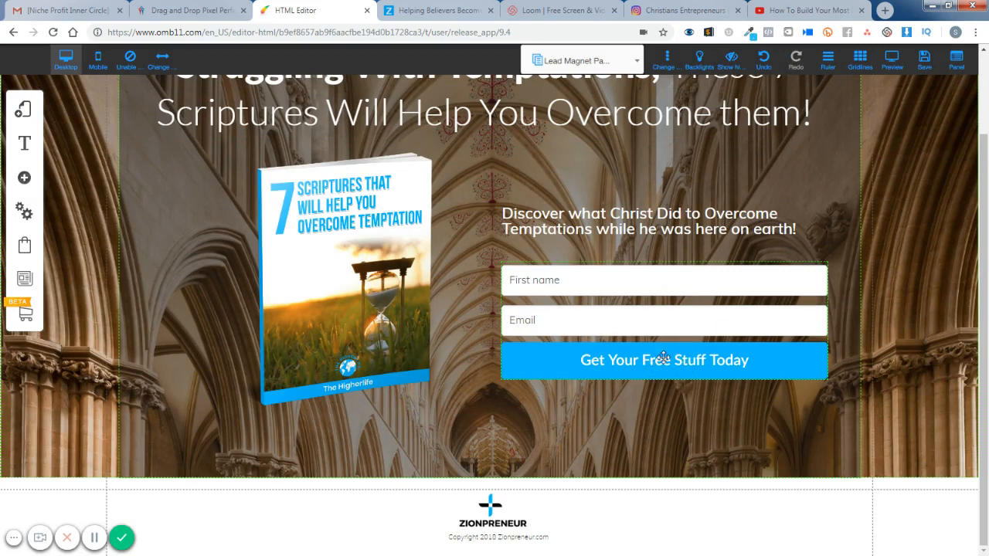
{"action": "left_click", "coordinate": [619, 359]}
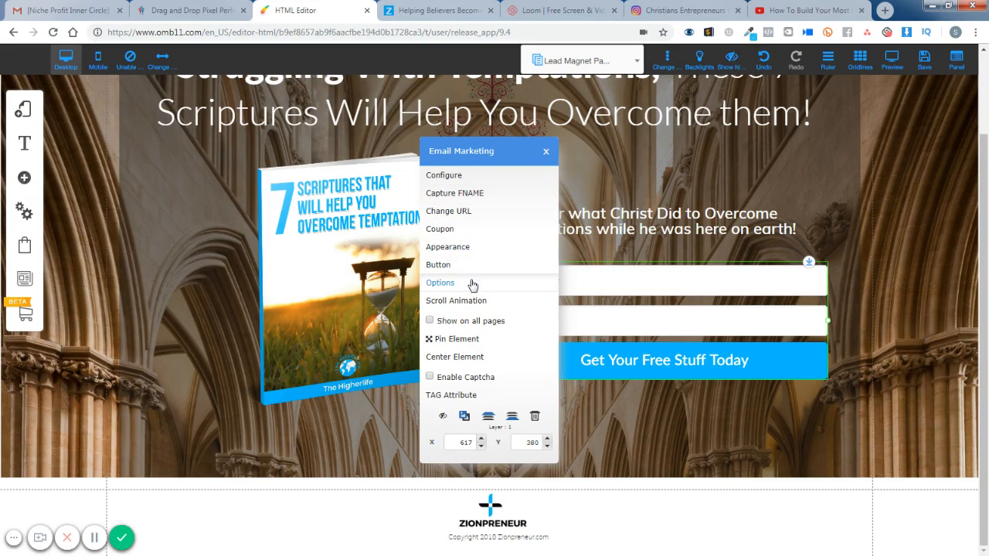
{"action": "left_click", "coordinate": [438, 265]}
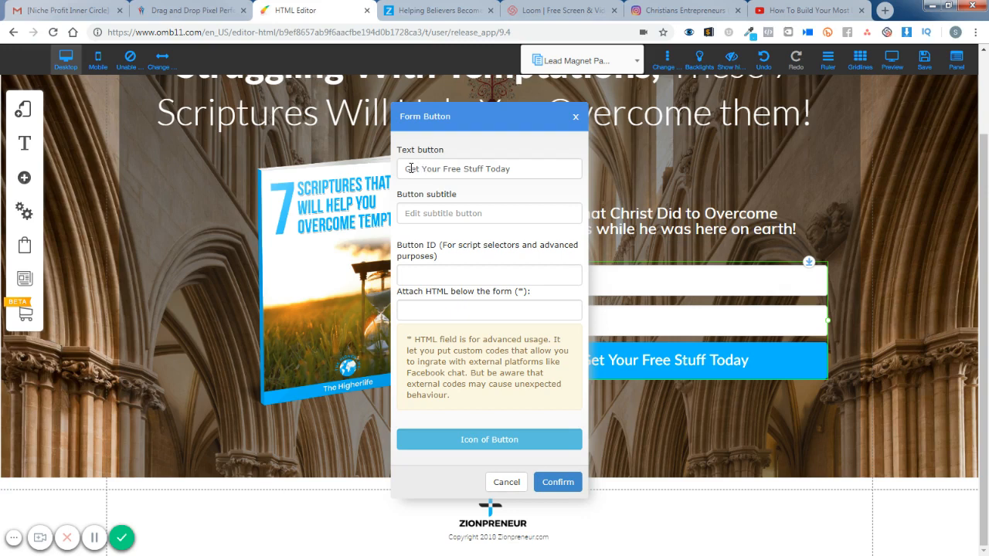
{"action": "left_click_drag", "start_coordinate": [421, 169], "coordinate": [520, 178]}
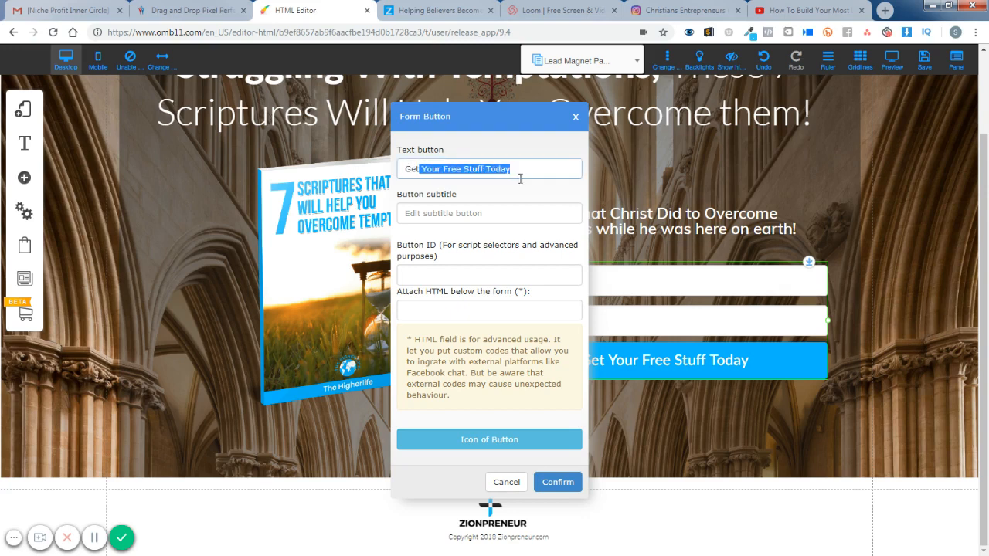
{"action": "key", "text": "BackSpace"}
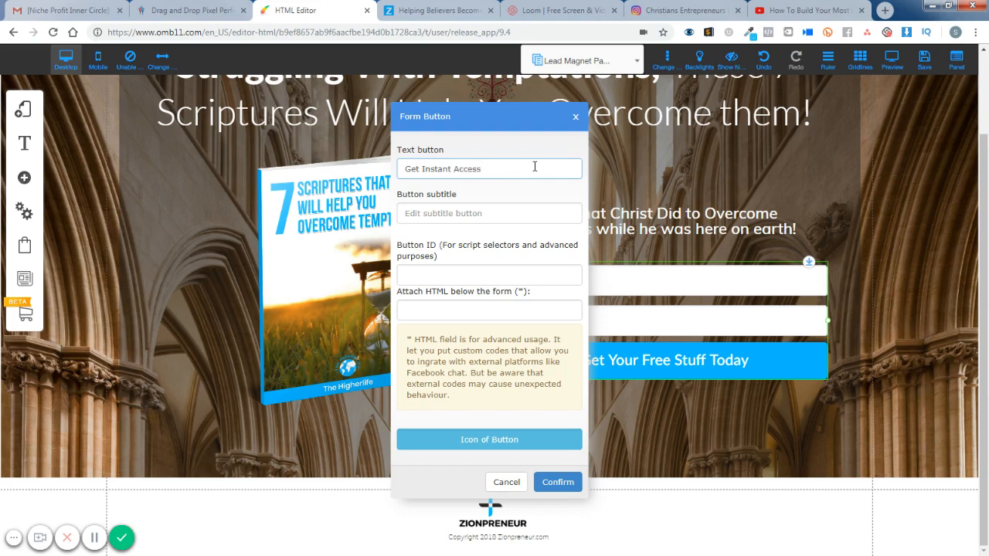
{"action": "left_click", "coordinate": [567, 483]}
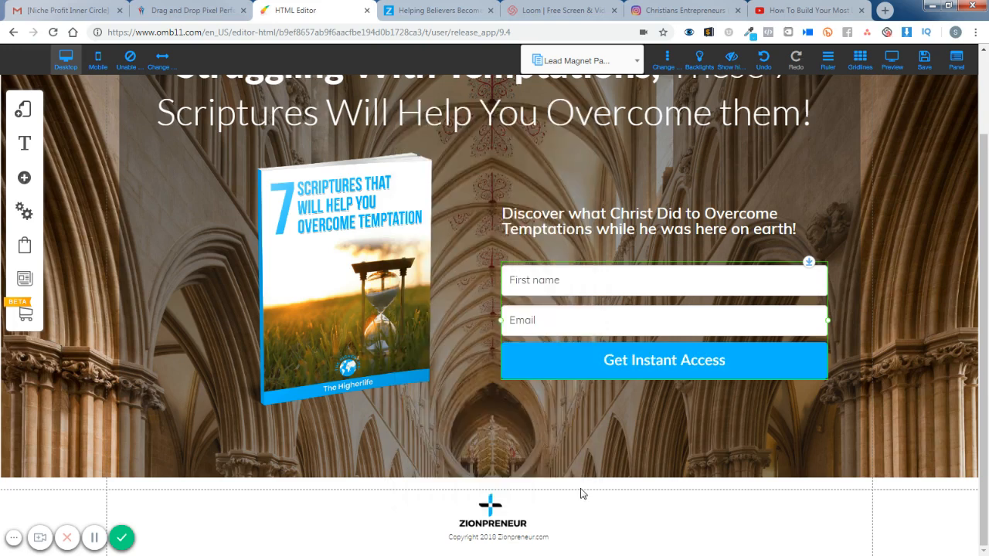
{"action": "left_click", "coordinate": [946, 350]}
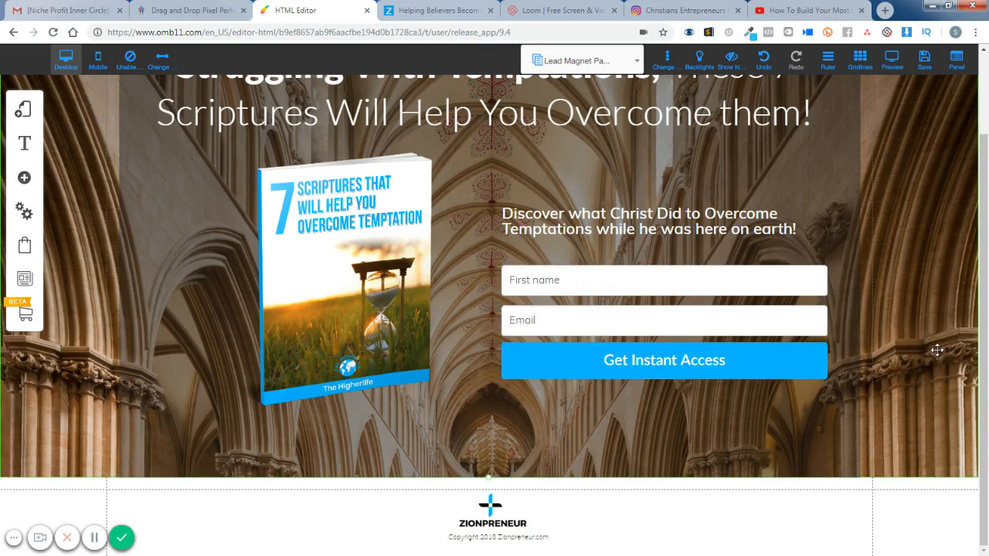
- Look over the finished desktop page and save the changes to the Lead Magnet Page
{"action": "scroll", "coordinate": [820, 420], "scroll_direction": "up", "scroll_amount": 1}
{"action": "scroll", "coordinate": [821, 420], "scroll_direction": "up", "scroll_amount": 1}
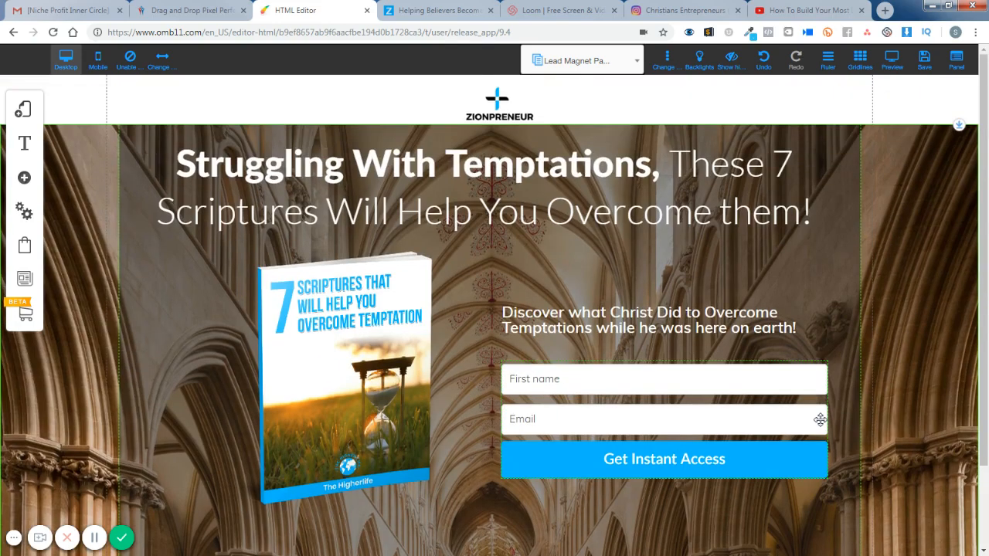
{"action": "scroll", "coordinate": [820, 420], "scroll_direction": "down", "scroll_amount": 2}
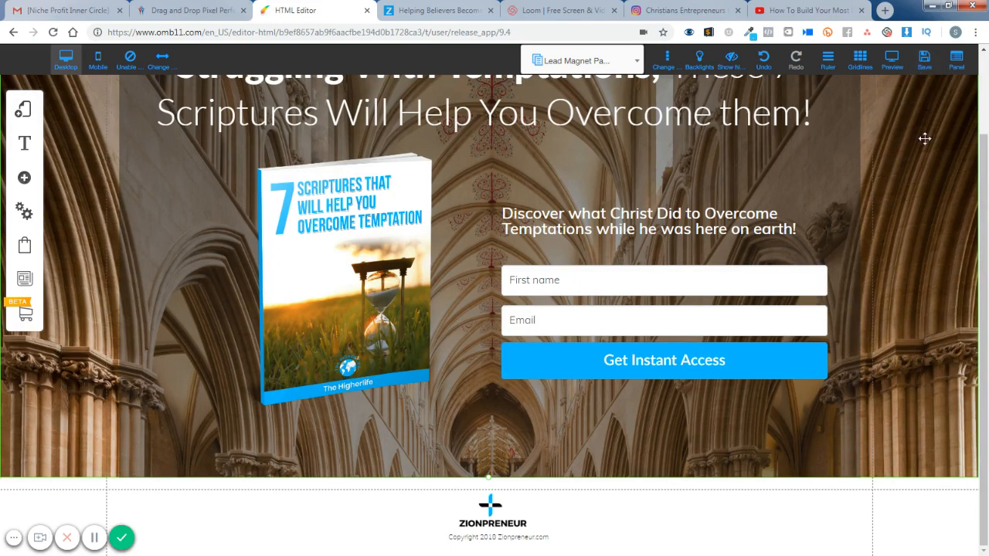
{"action": "scroll", "coordinate": [890, 243], "scroll_direction": "up", "scroll_amount": 2}
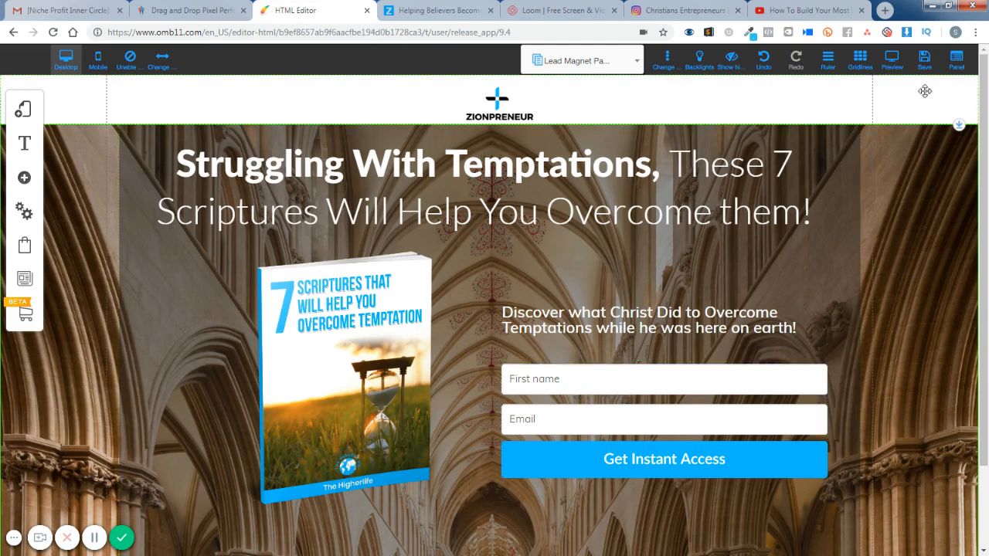
{"action": "left_click", "coordinate": [929, 68]}
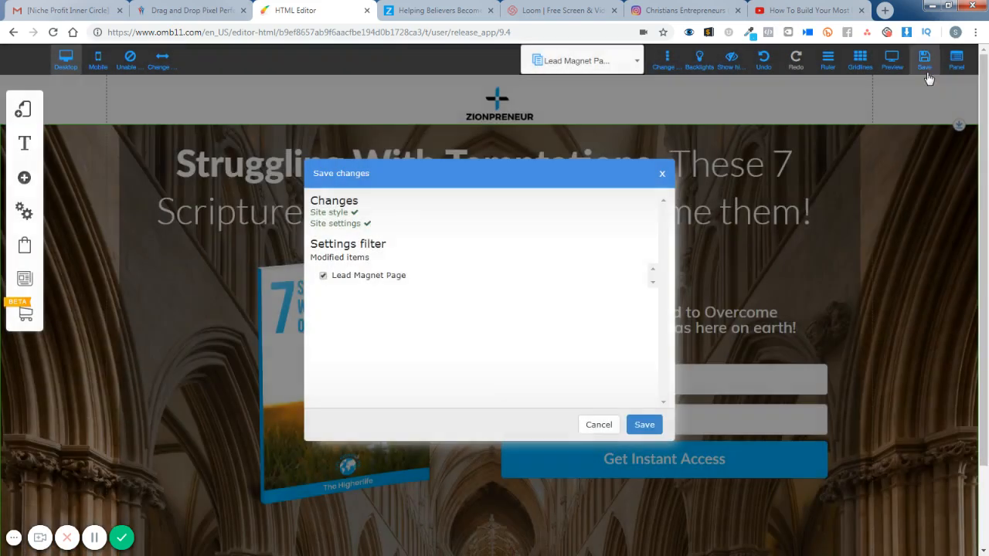
{"action": "left_click", "coordinate": [660, 425]}
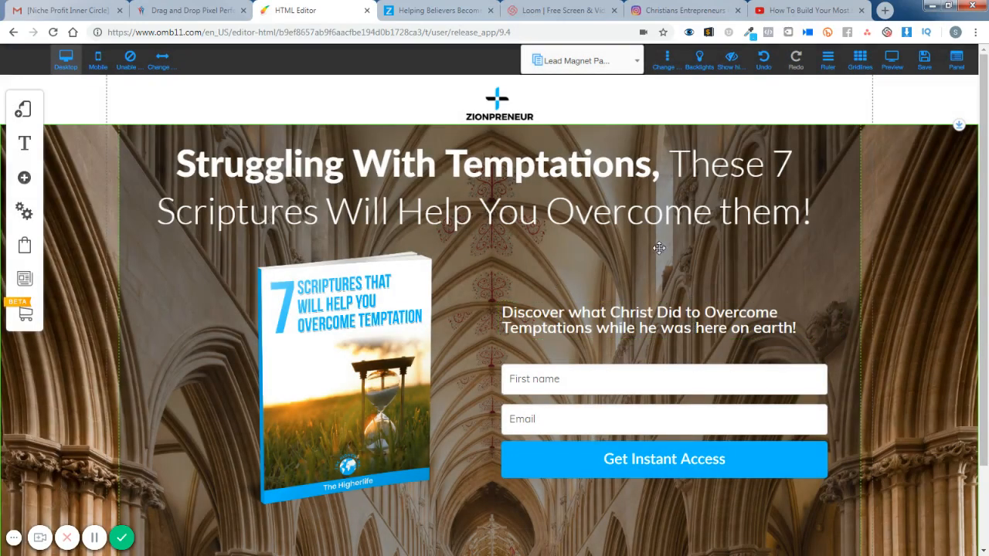
- Open the Thank You Page and examine its headline, video, upsell text, call-to-action button and footer
{"action": "left_click", "coordinate": [638, 61]}
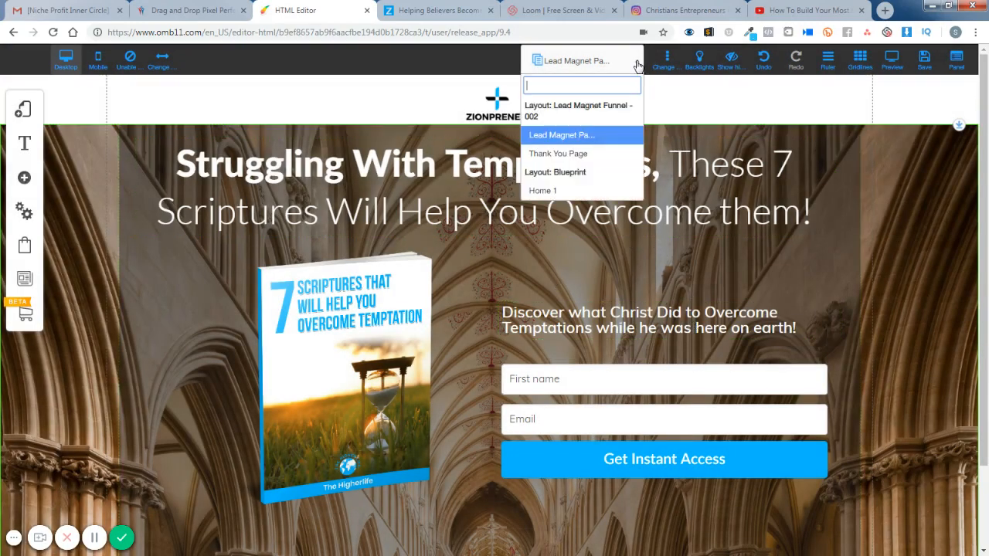
{"action": "left_click", "coordinate": [595, 153]}
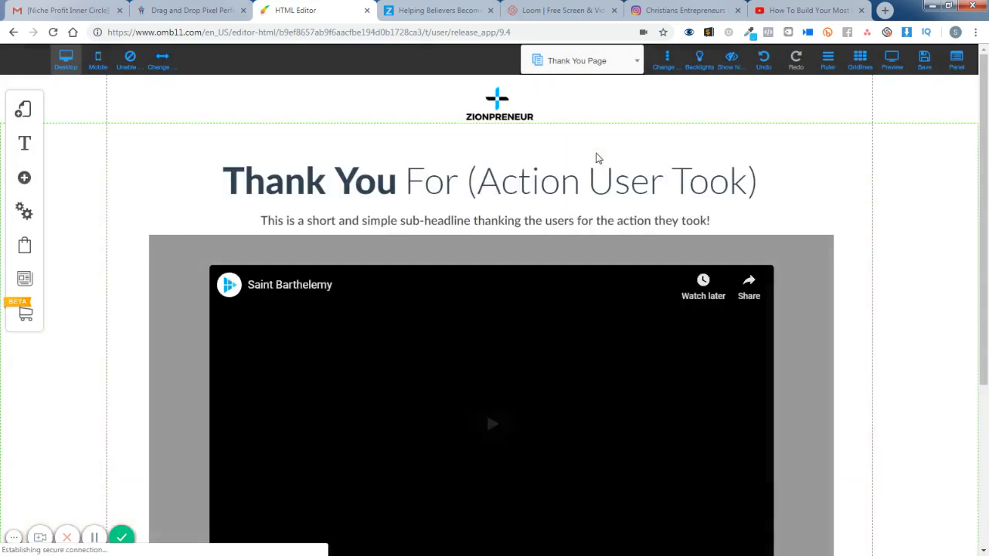
{"action": "scroll", "coordinate": [783, 254], "scroll_direction": "down", "scroll_amount": 3}
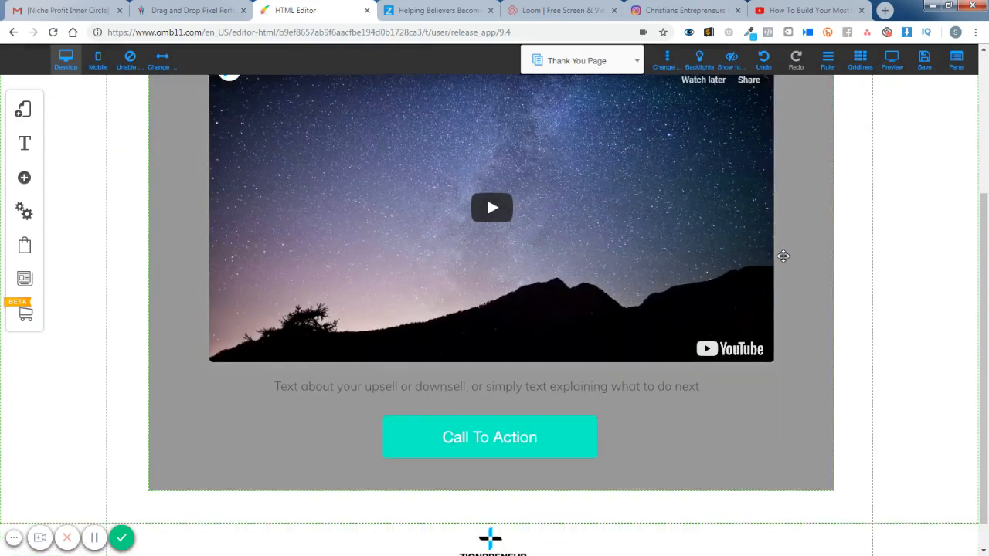
{"action": "scroll", "coordinate": [783, 256], "scroll_direction": "up", "scroll_amount": 3}
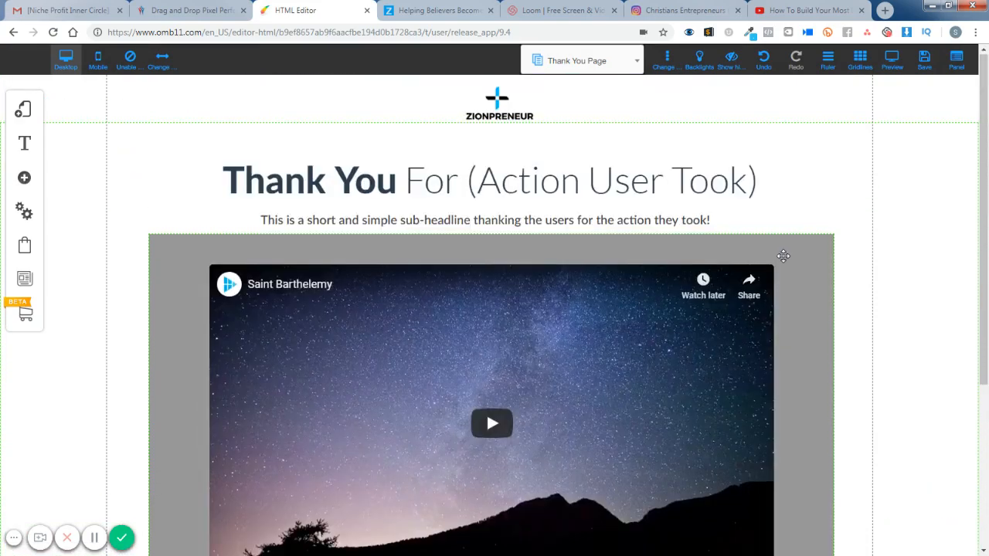
{"action": "scroll", "coordinate": [783, 256], "scroll_direction": "down", "scroll_amount": 3}
{"action": "scroll", "coordinate": [783, 256], "scroll_direction": "up", "scroll_amount": 3}
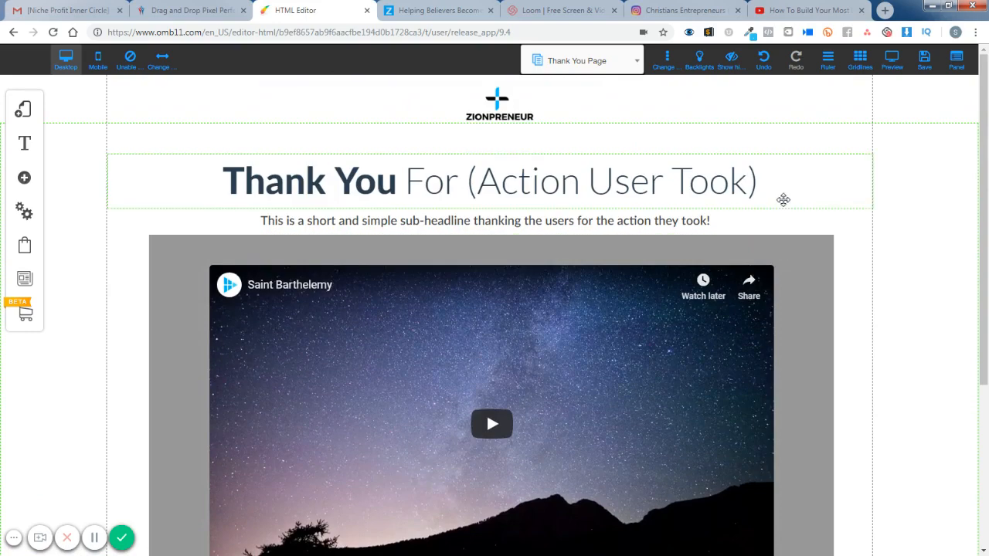
{"action": "scroll", "coordinate": [783, 200], "scroll_direction": "down", "scroll_amount": 5}
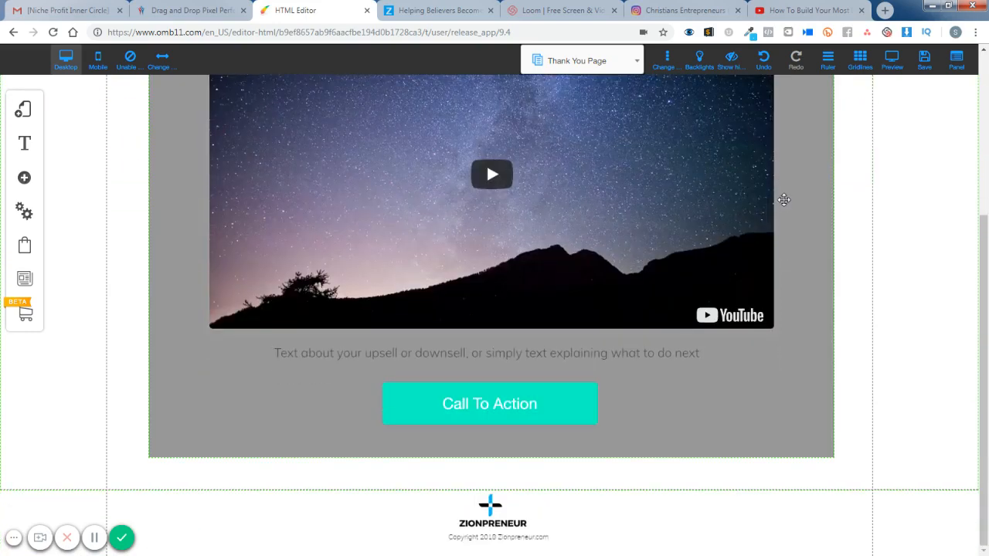
{"action": "scroll", "coordinate": [783, 200], "scroll_direction": "up", "scroll_amount": 5}
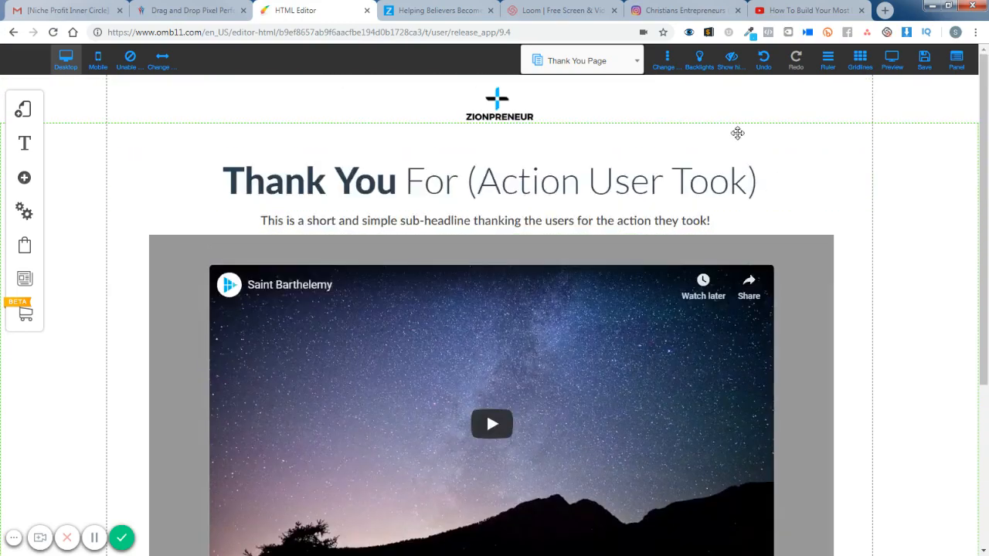
- Open the list of the site's pages
{"action": "left_click", "coordinate": [637, 62]}
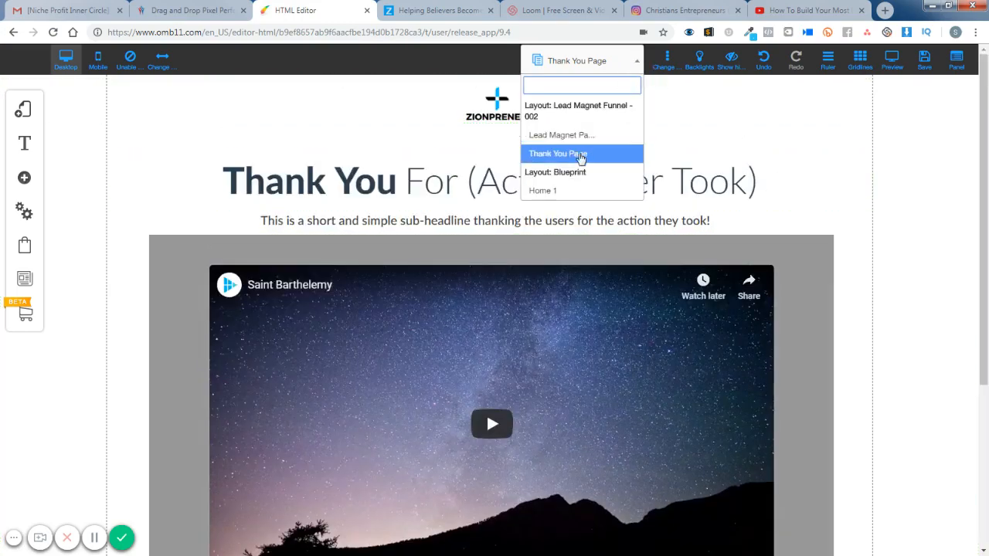